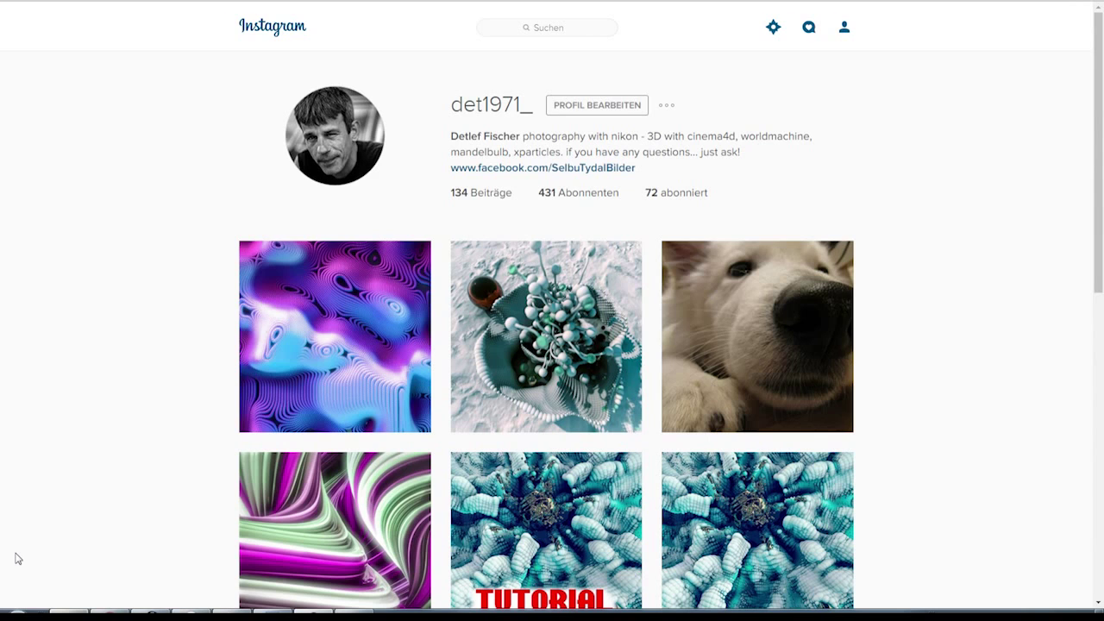
# Open the artist's Facebook page from the Instagram profile and check its messaging options
pyautogui.click(535, 169)
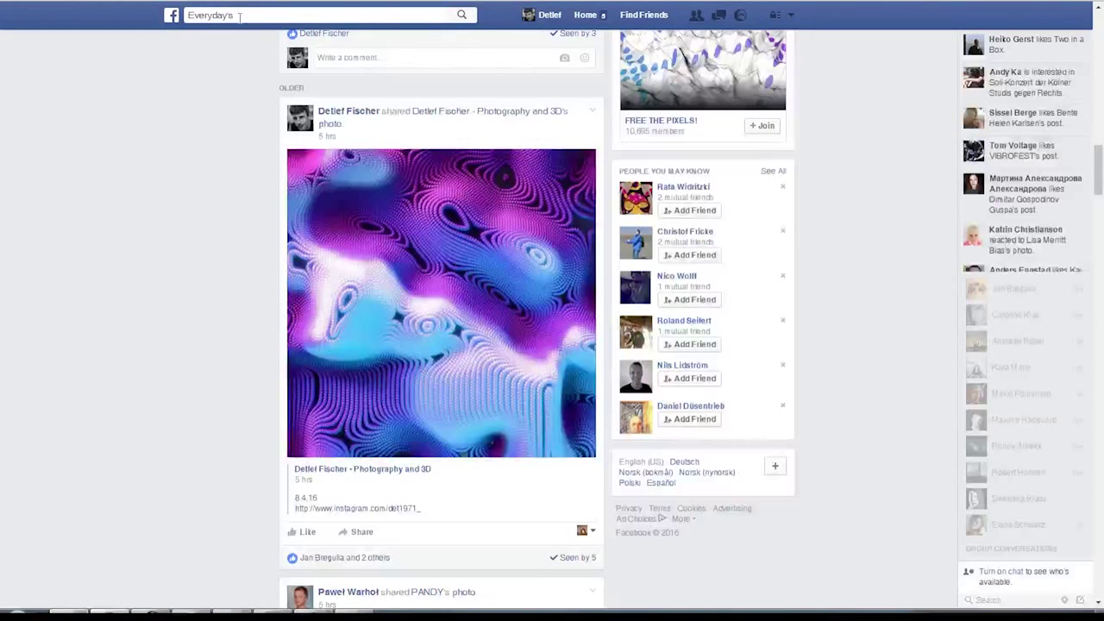
pyautogui.click(466, 114)
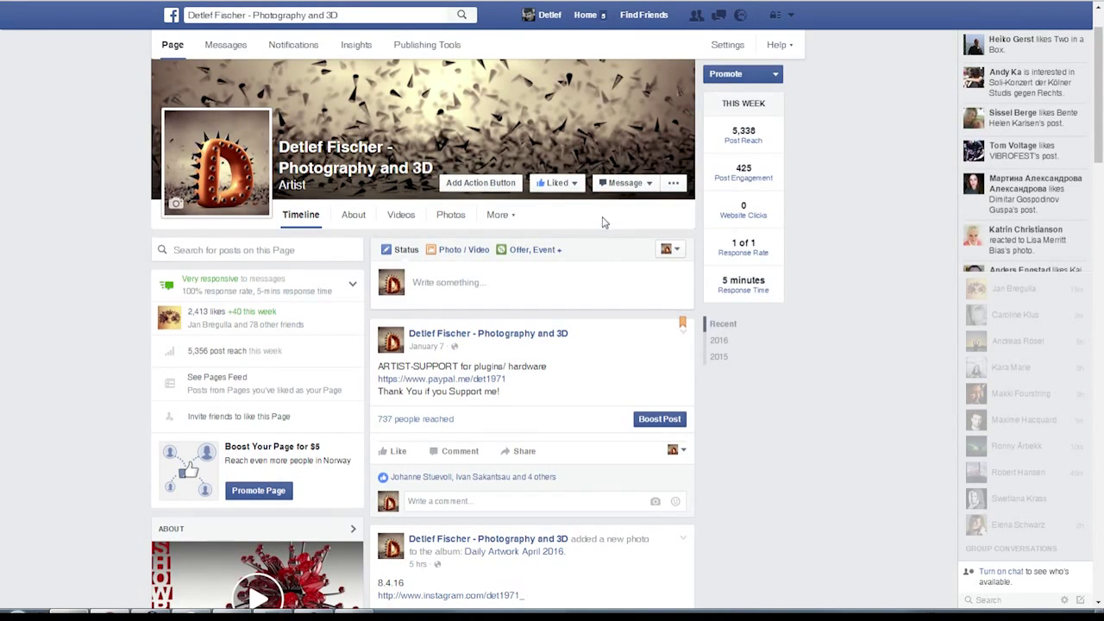
pyautogui.click(629, 184)
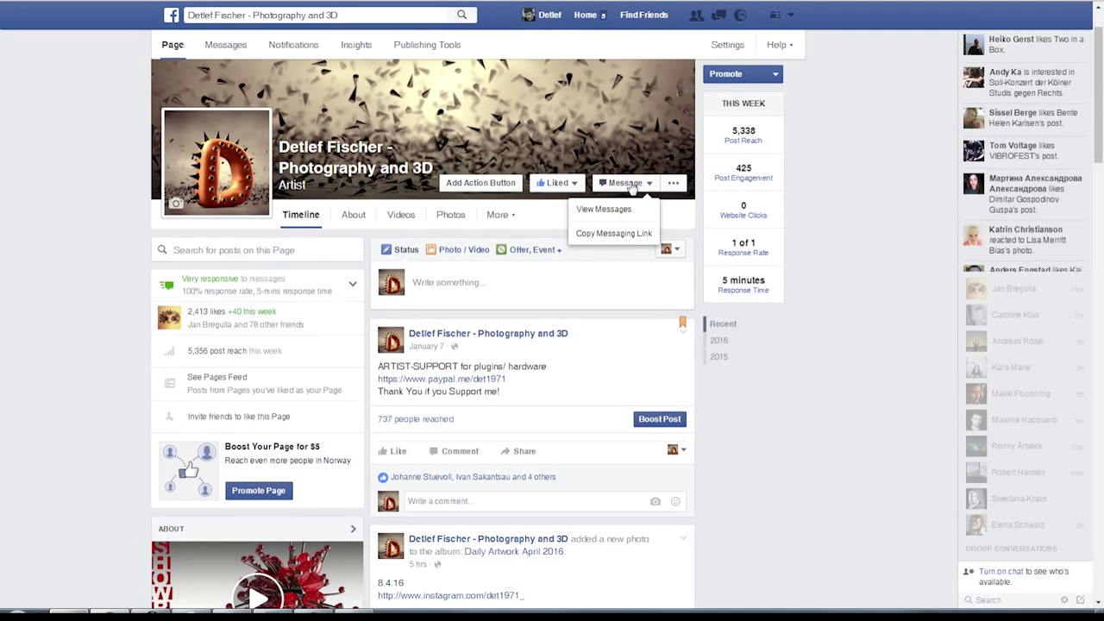
pyautogui.click(631, 184)
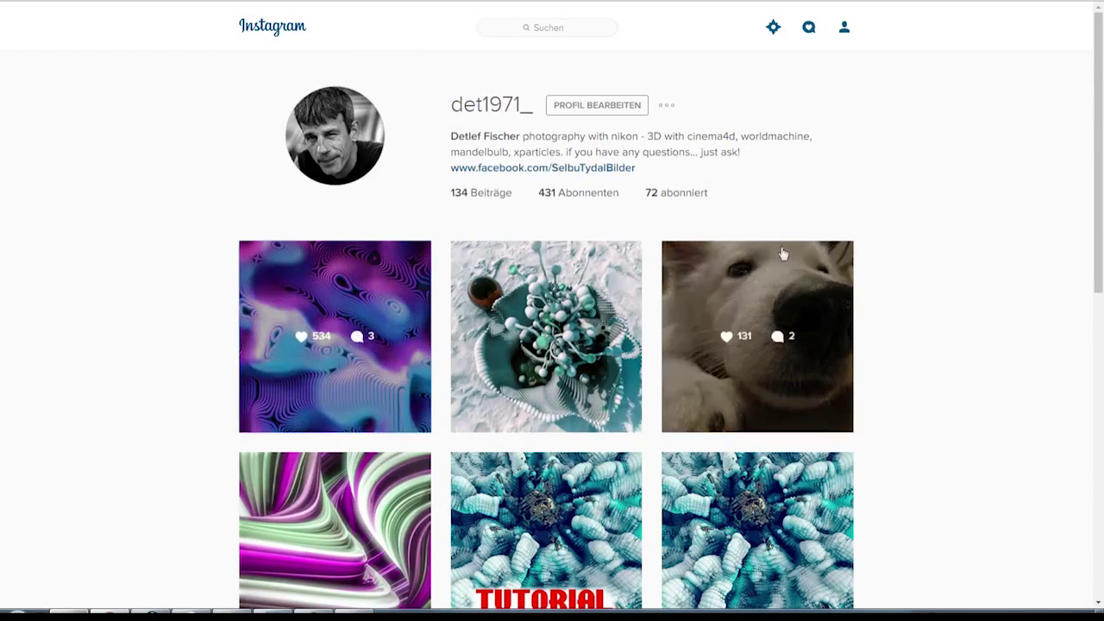
# View the purple-blue noise artwork and the teal abstract artwork posts on the Instagram profile
pyautogui.click(280, 287)
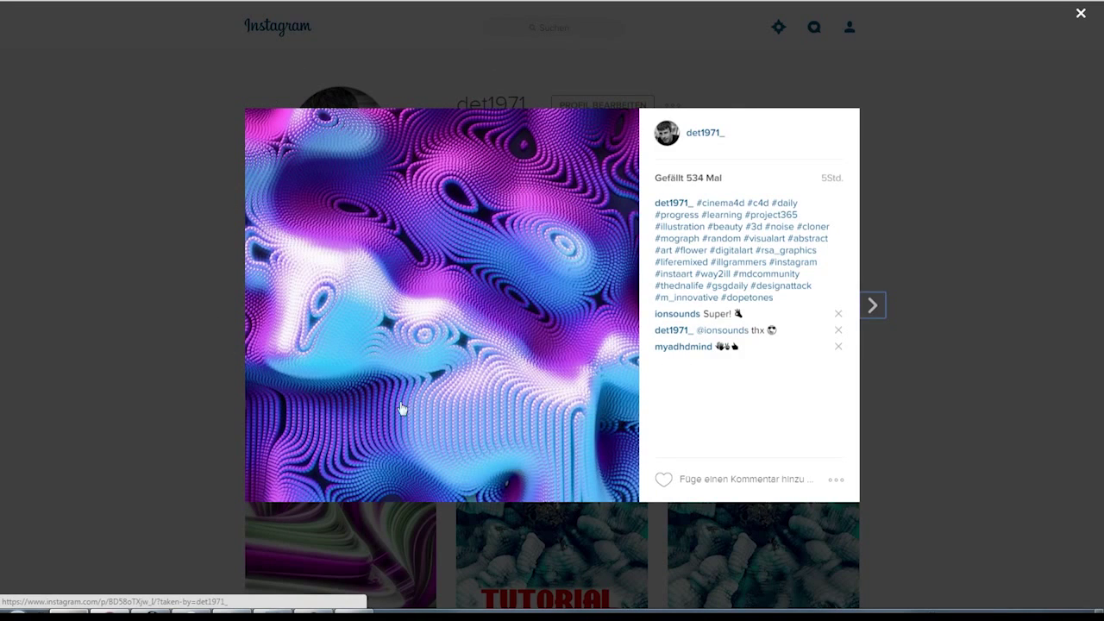
pyautogui.click(150, 294)
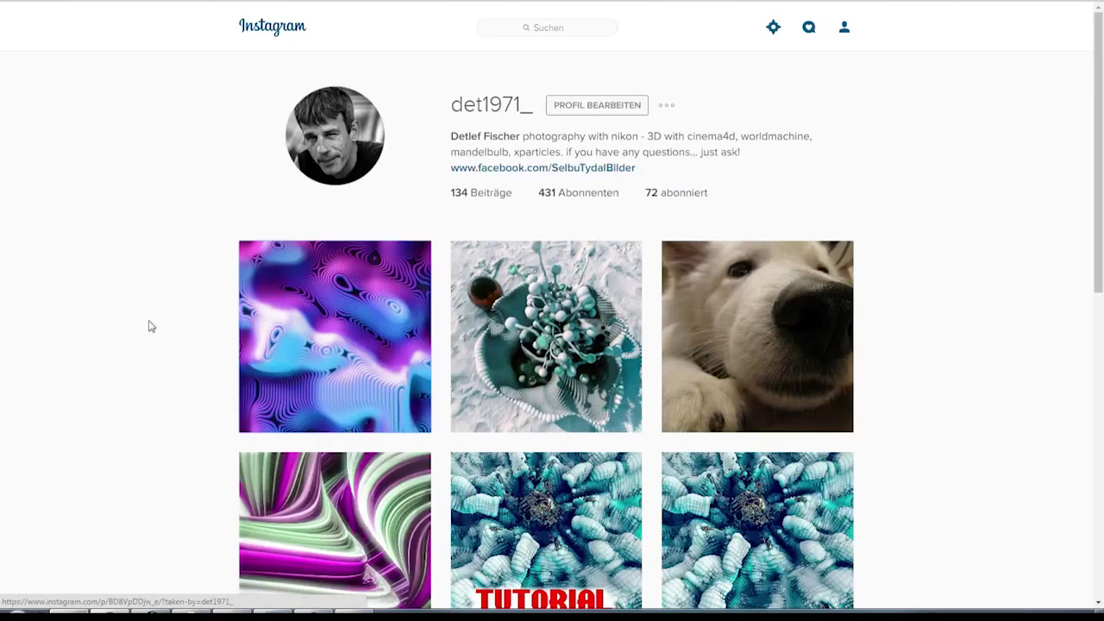
pyautogui.click(695, 456)
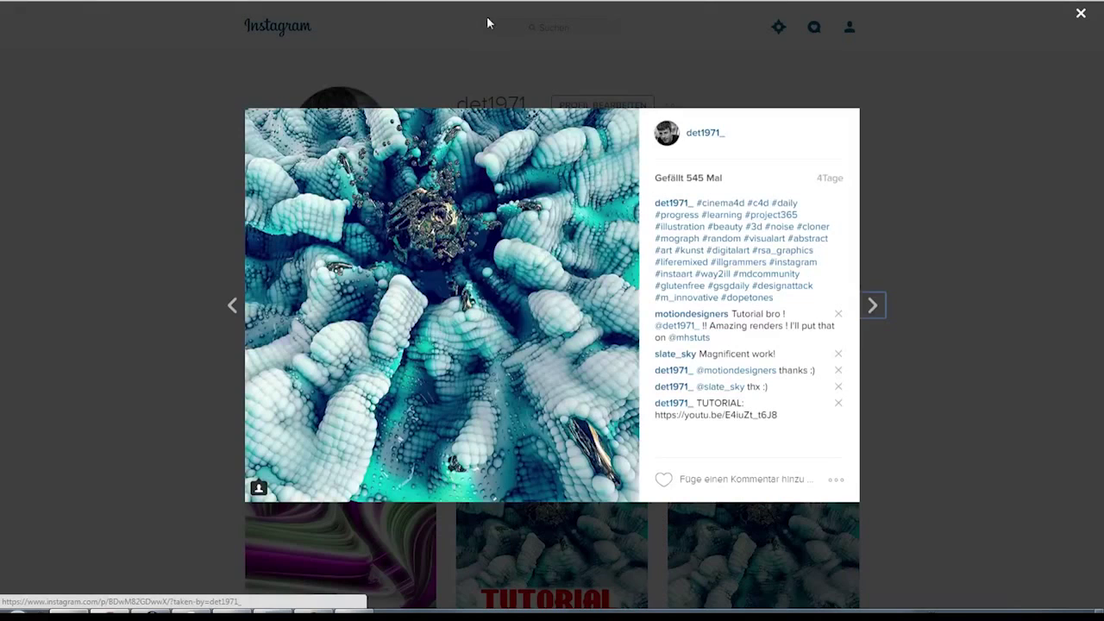
pyautogui.click(83, 287)
pyautogui.click(414, 372)
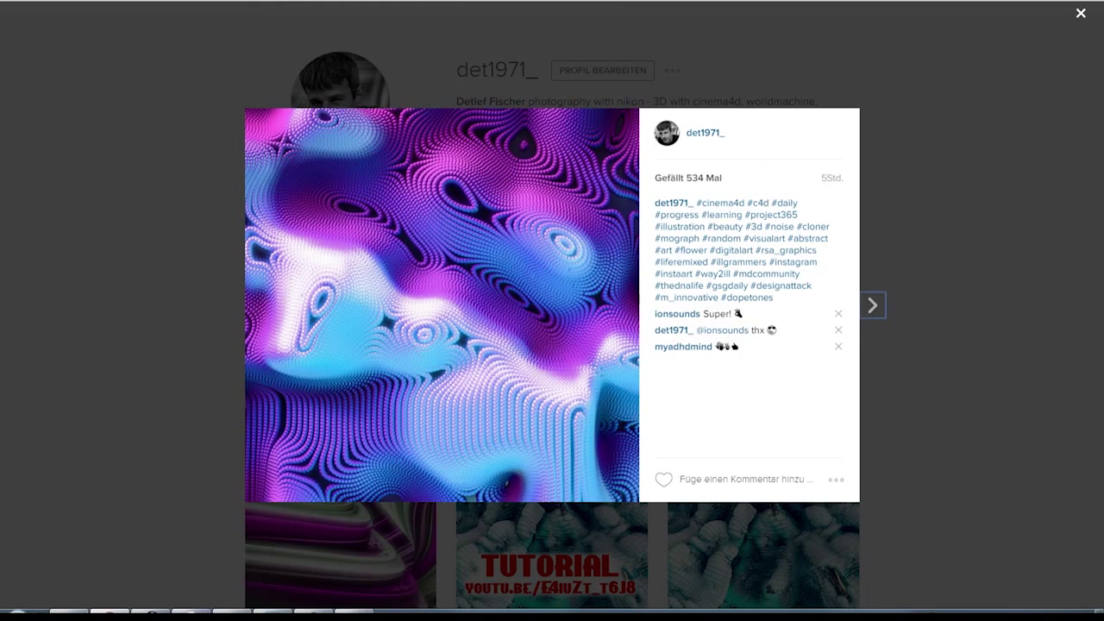
# Switch to Cinema 4D, close the Render Settings window and widen the viewport
pyautogui.hotkey('alt', 'Tab')
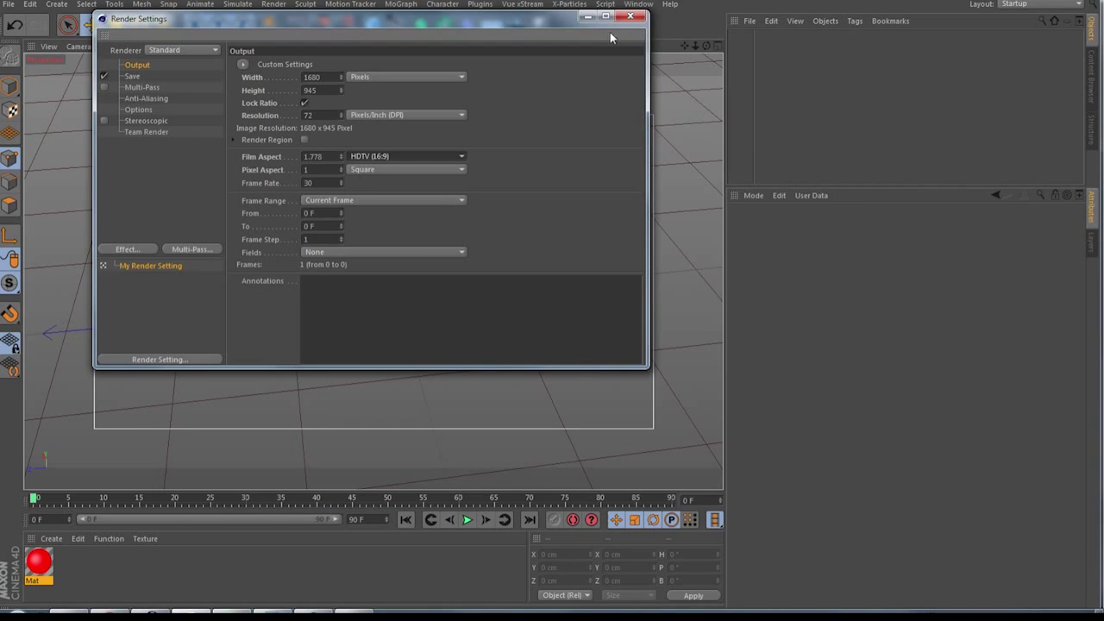
pyautogui.click(630, 16)
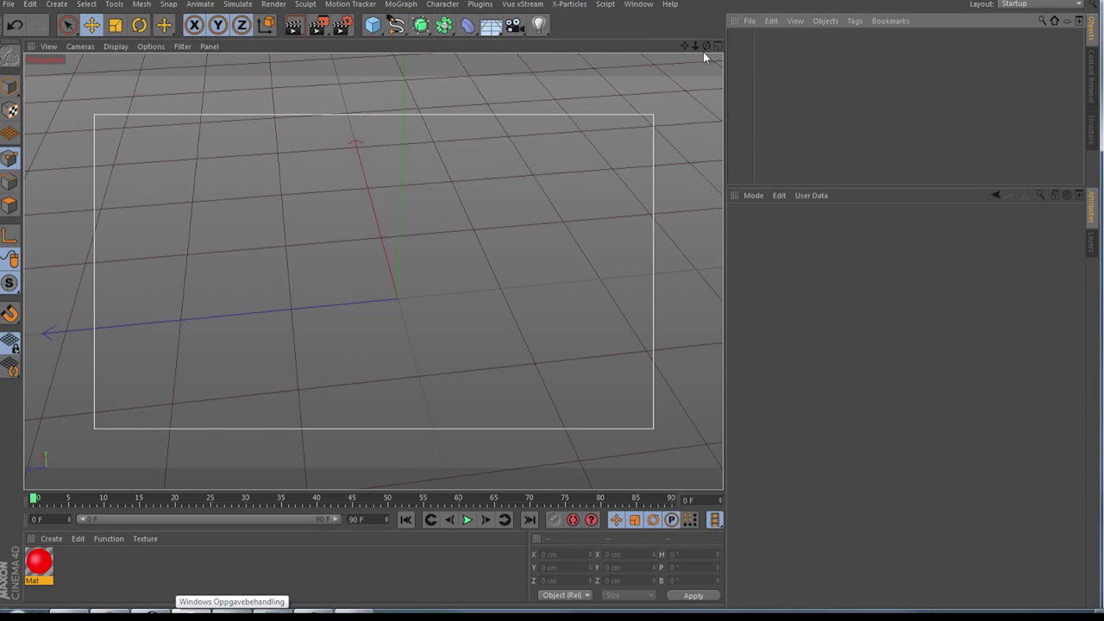
pyautogui.moveTo(704, 48); pyautogui.dragTo(828, 80)
pyautogui.moveTo(726, 115); pyautogui.dragTo(868, 122)
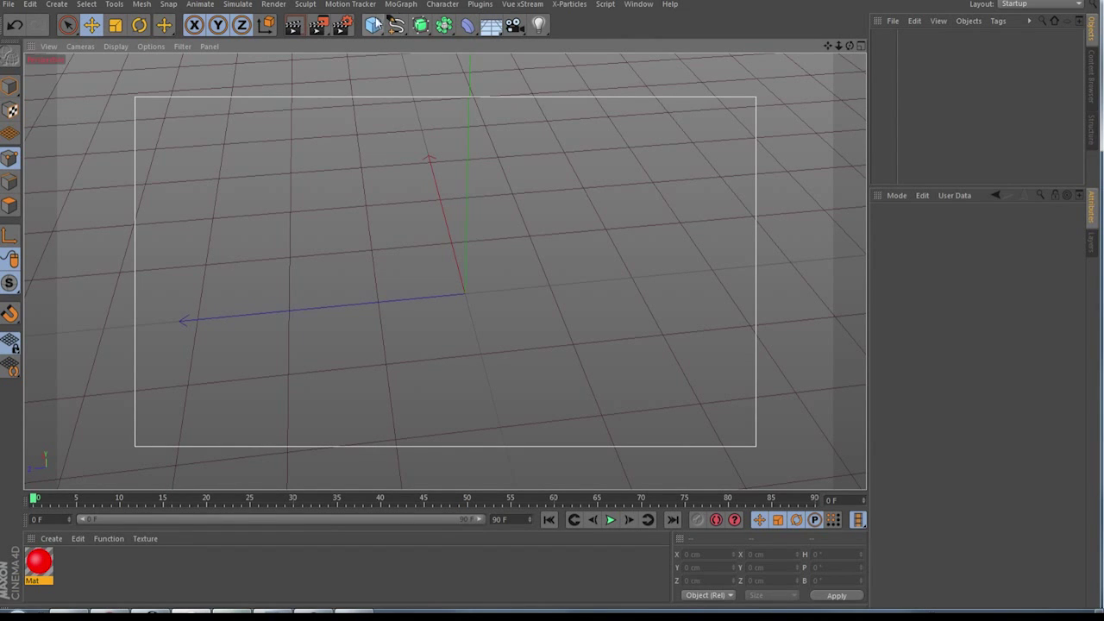
# Add a Plane object and set its width segments and height segments to 80 each
pyautogui.click(373, 24)
pyautogui.click(494, 67)
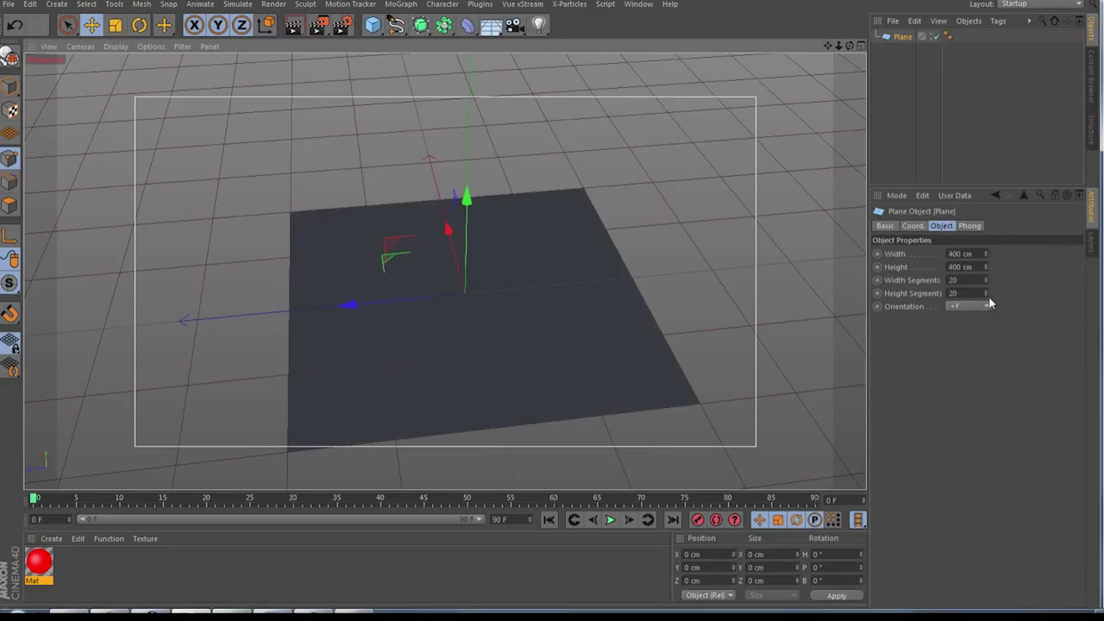
pyautogui.click(954, 280)
pyautogui.write('80')
pyautogui.press('Tab')
pyautogui.write('80')
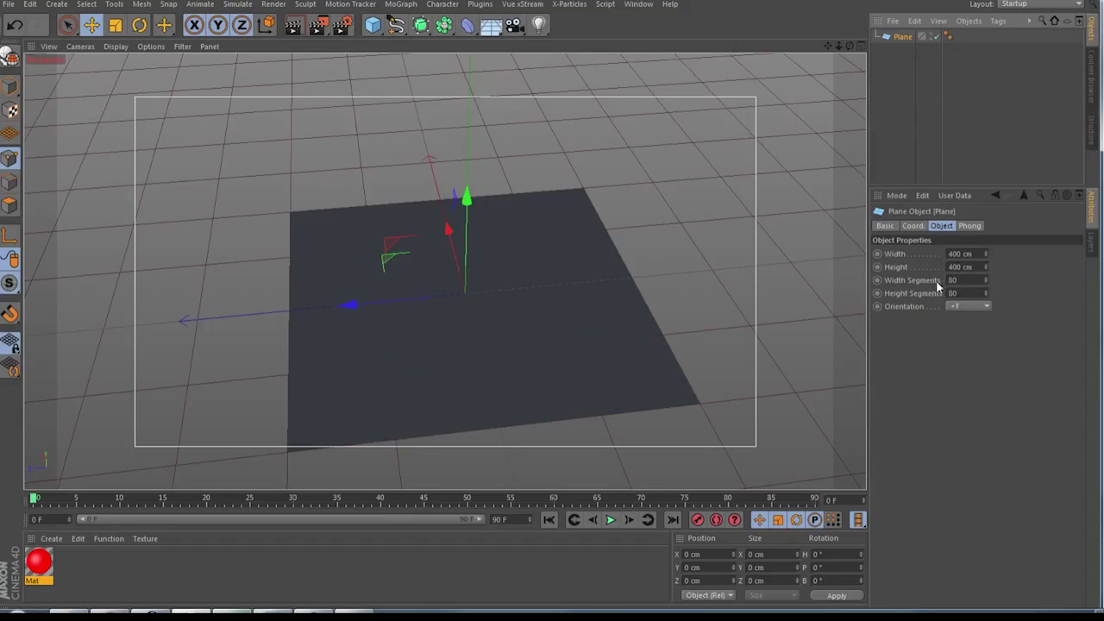
# Add a Displacer deformer and make it a child of the Plane
pyautogui.click(470, 27)
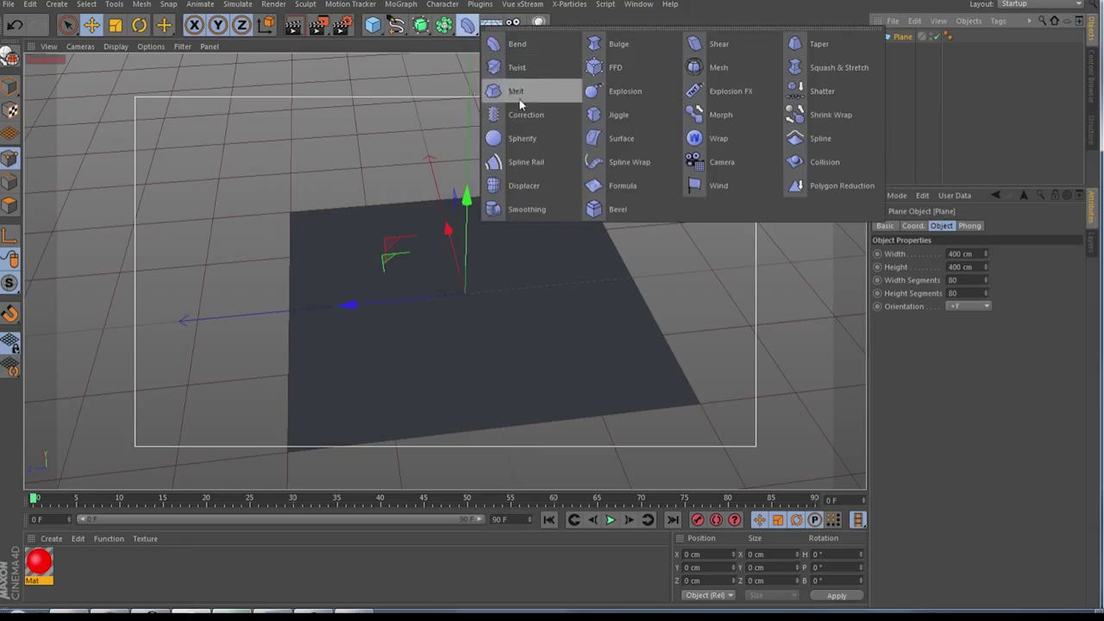
pyautogui.click(499, 186)
pyautogui.moveTo(901, 39)
pyautogui.mouseDown()
pyautogui.moveTo(907, 63)
pyautogui.moveTo(901, 43)
pyautogui.mouseUp()
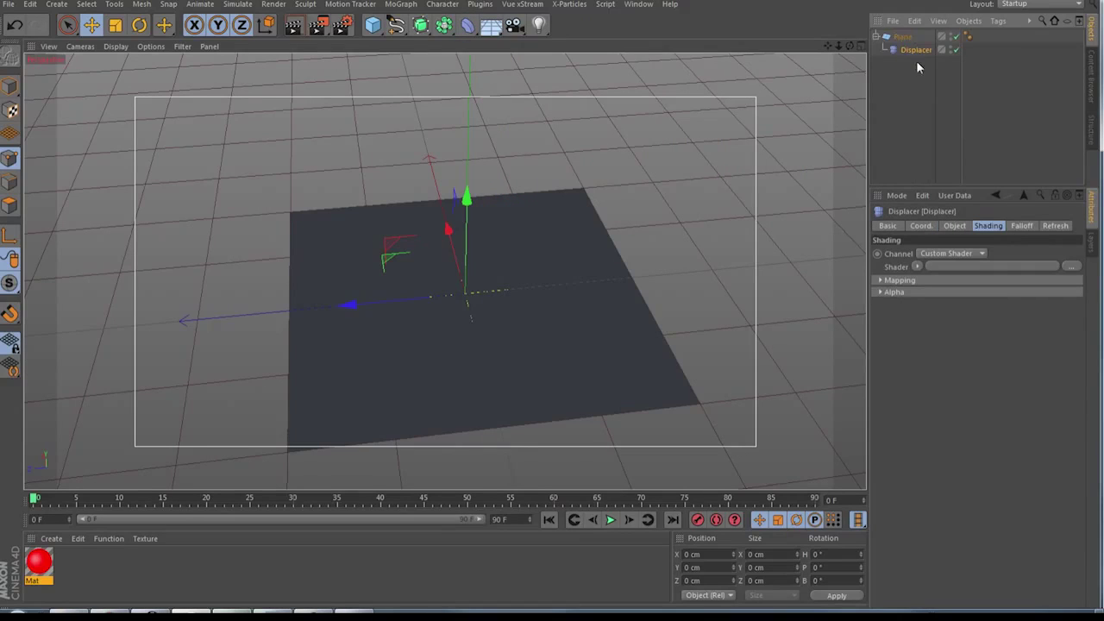
# Set the Displacer's height to 55 cm and load a Noise shader as its displacement shader
pyautogui.click(954, 225)
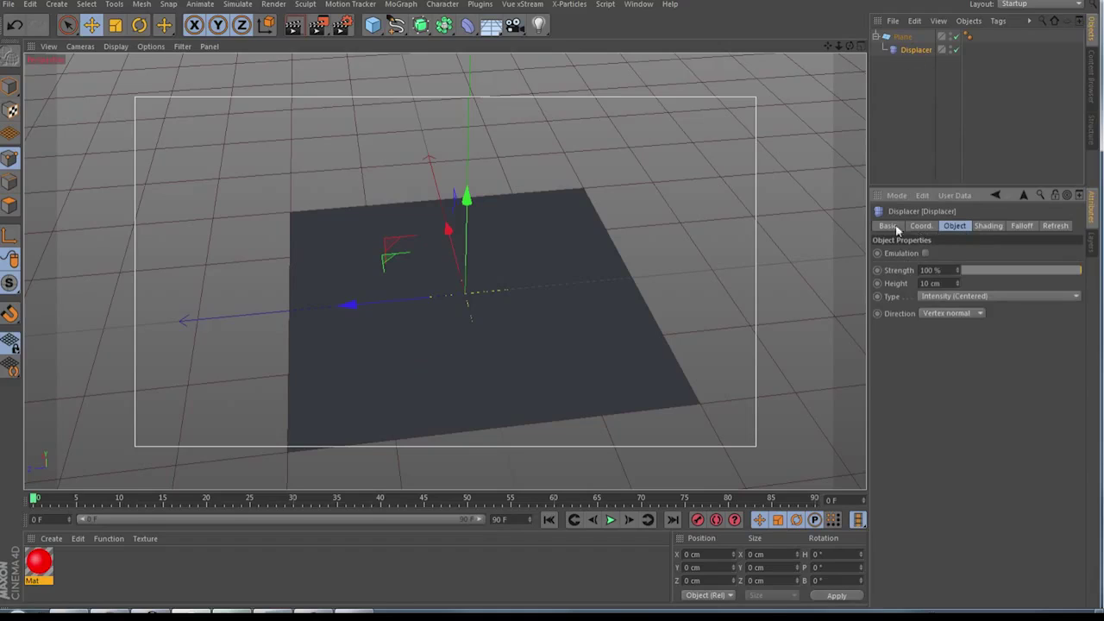
pyautogui.doubleClick(925, 283)
pyautogui.write('55')
pyautogui.press('Return')
pyautogui.click(988, 225)
pyautogui.click(920, 266)
pyautogui.click(952, 382)
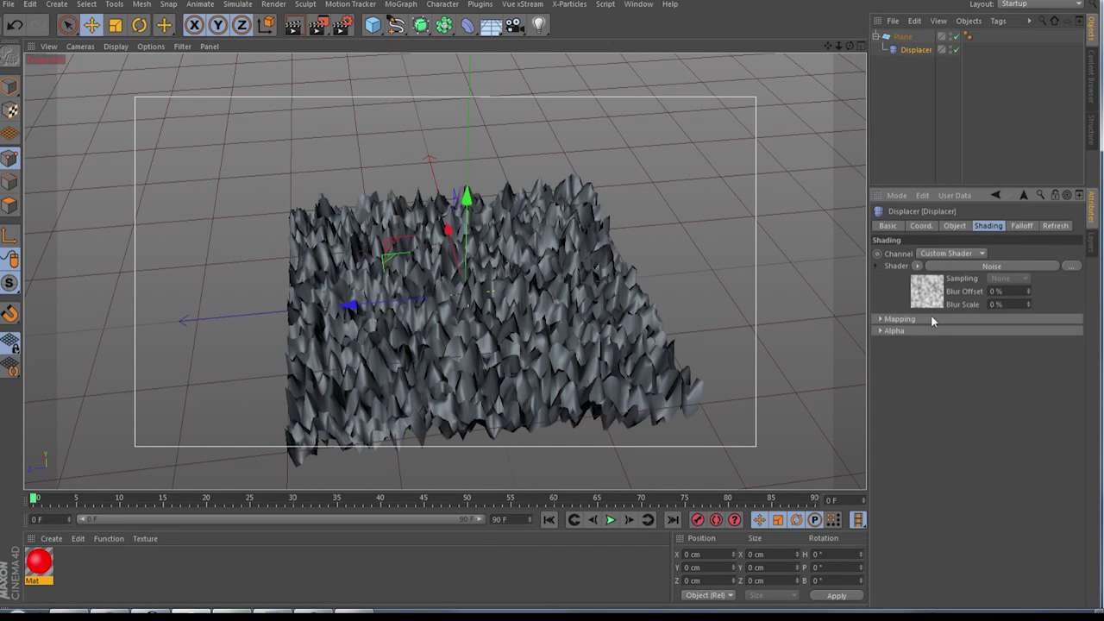
# Set the Displacer's Noise shader to a global scale of 555% and a contrast of 16%
pyautogui.click(926, 292)
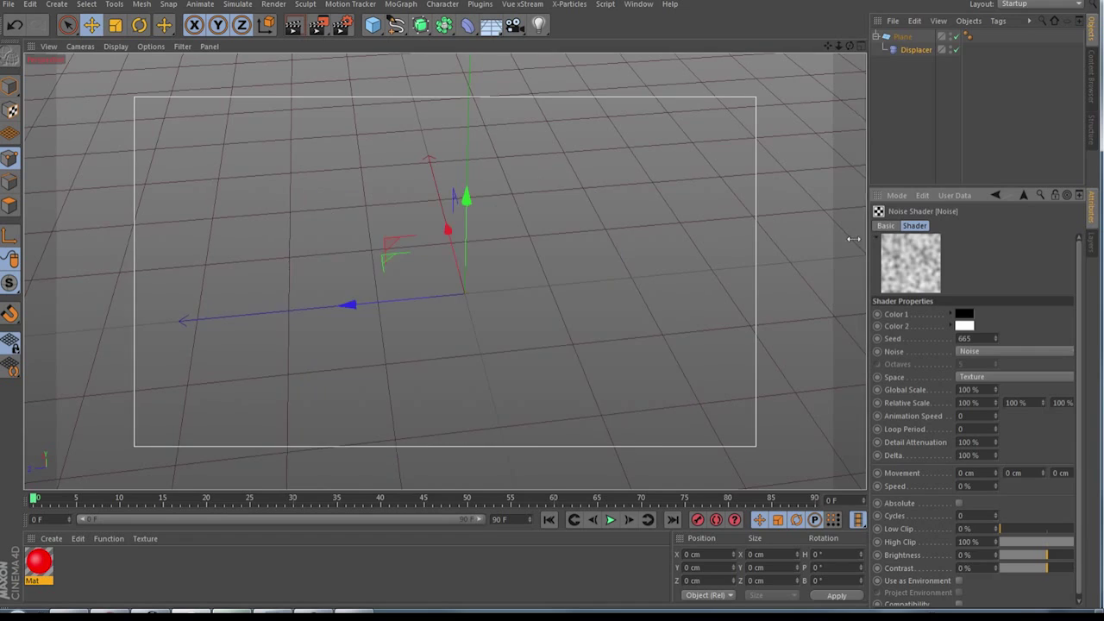
pyautogui.moveTo(869, 242); pyautogui.dragTo(742, 243)
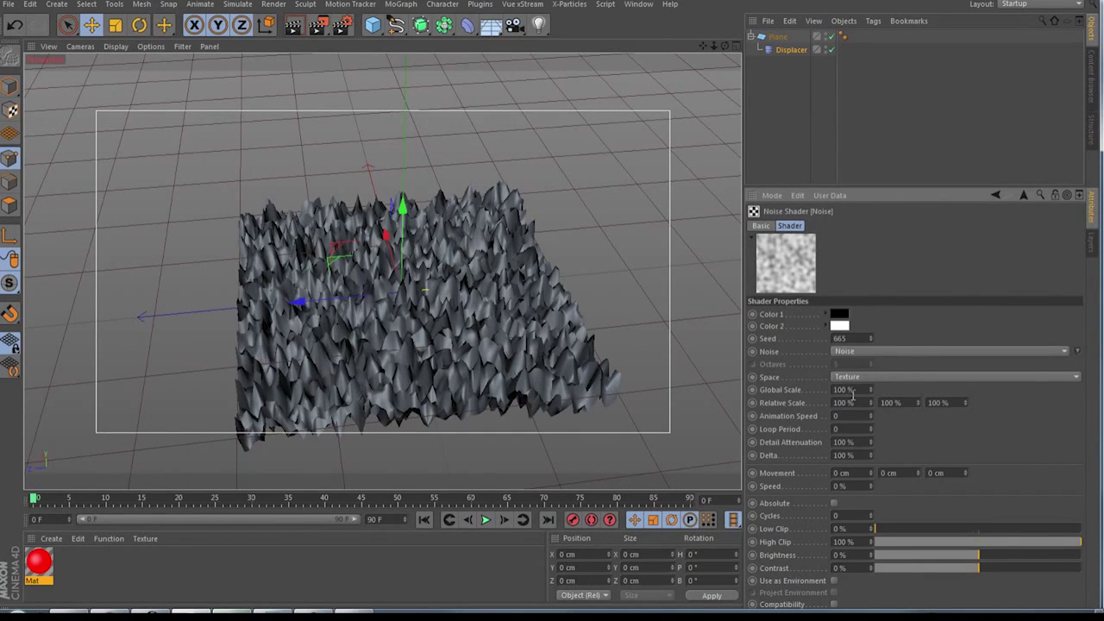
pyautogui.moveTo(853, 394); pyautogui.dragTo(790, 395)
pyautogui.write('555')
pyautogui.press('Return')
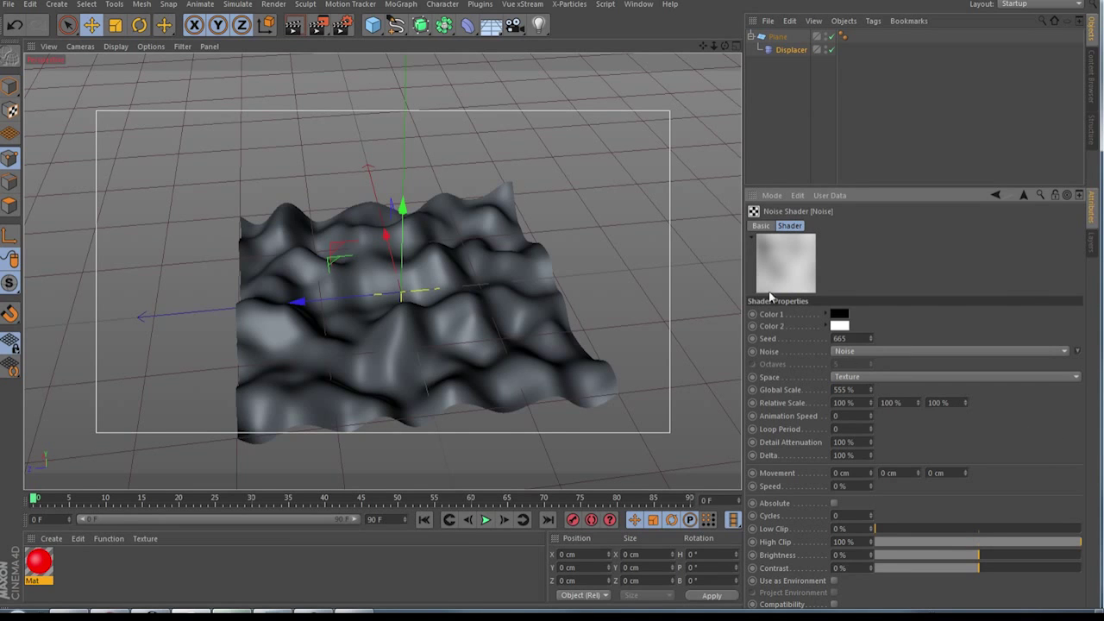
pyautogui.moveTo(725, 45); pyautogui.dragTo(382, 271)
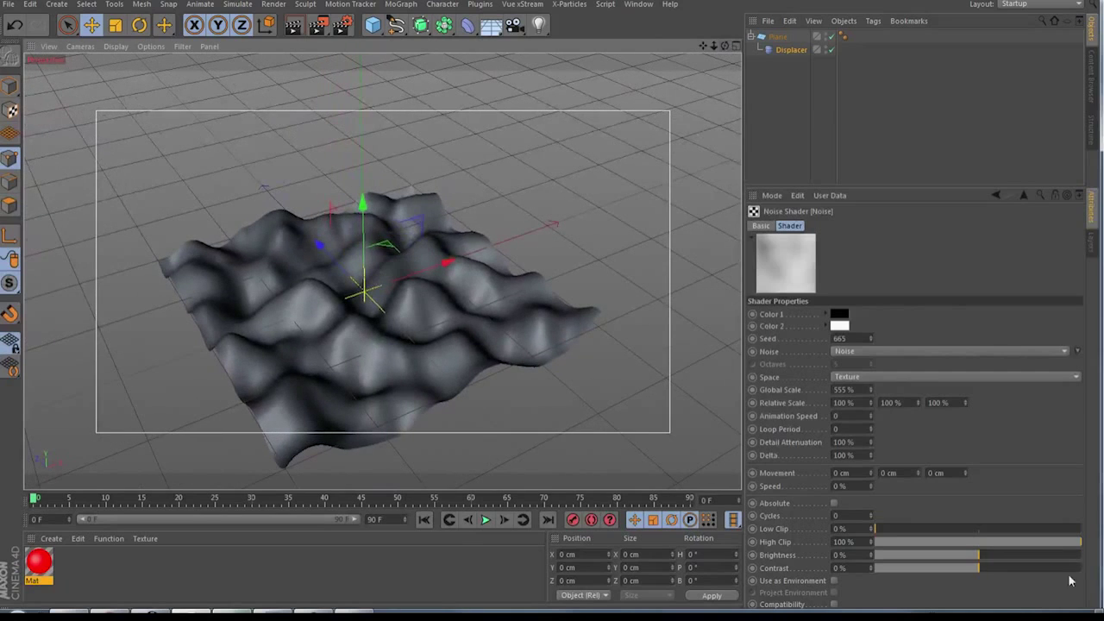
pyautogui.moveTo(978, 569); pyautogui.dragTo(997, 571)
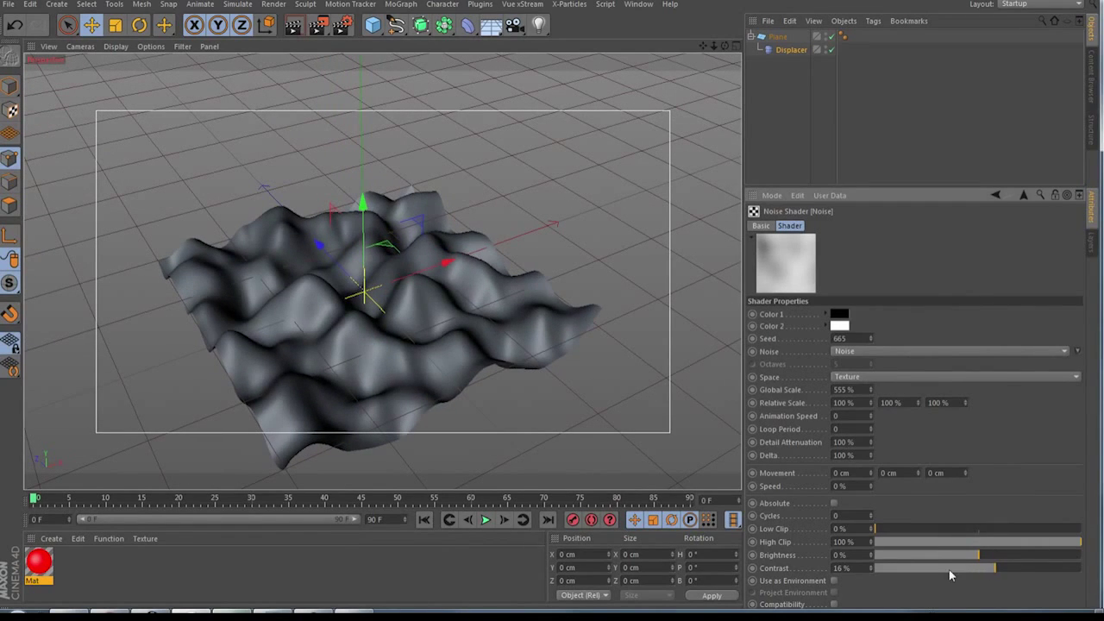
# Increase the Displacer's height to 82 cm
pyautogui.click(780, 50)
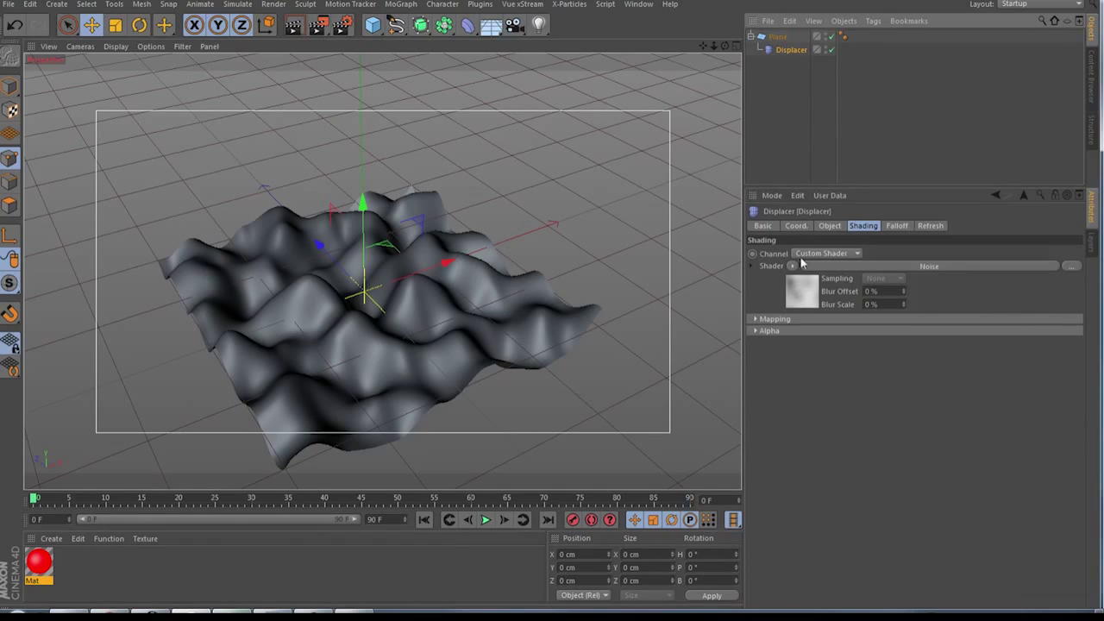
pyautogui.click(828, 226)
pyautogui.moveTo(833, 285); pyautogui.dragTo(833, 264)
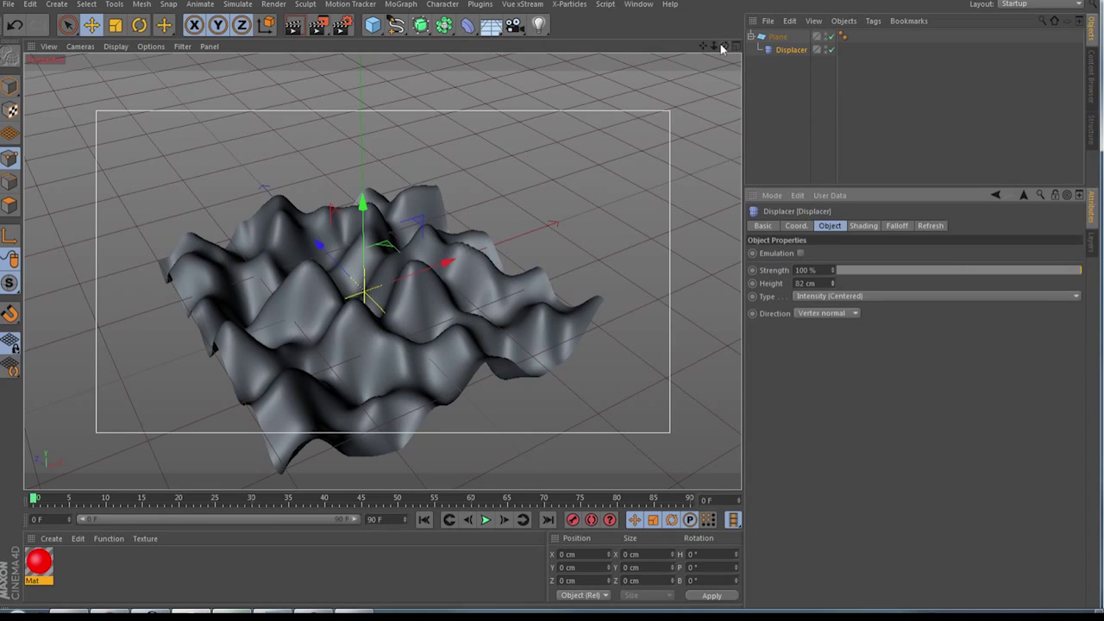
pyautogui.moveTo(724, 46); pyautogui.dragTo(671, 47)
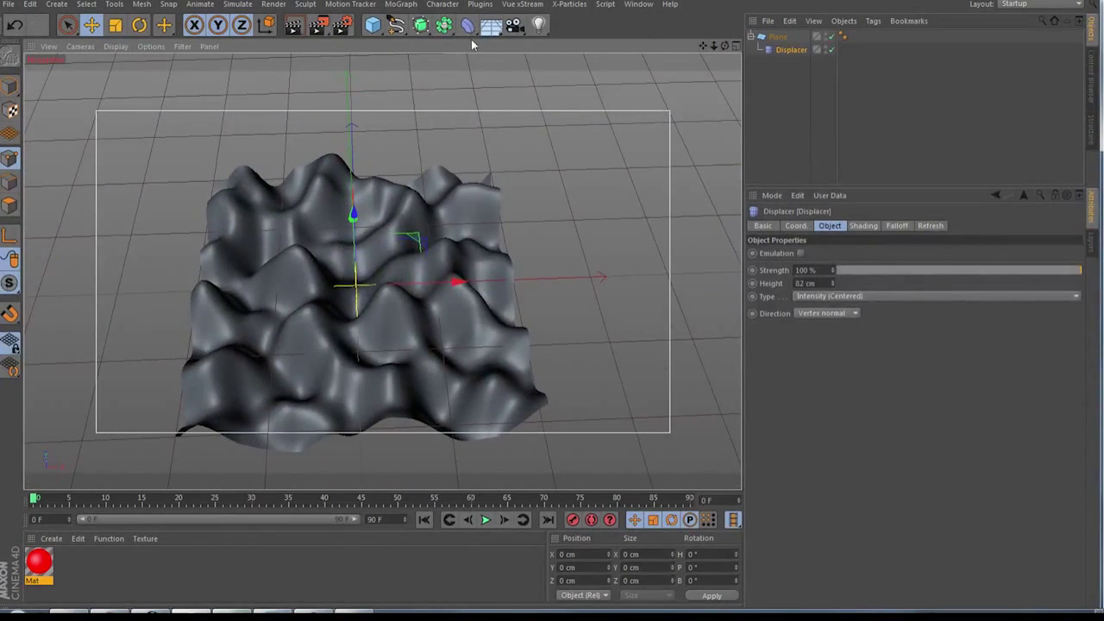
# Try a Smoothing deformer with 0% stiffness, placed below the Displacer as a child of the Plane
pyautogui.click(464, 28)
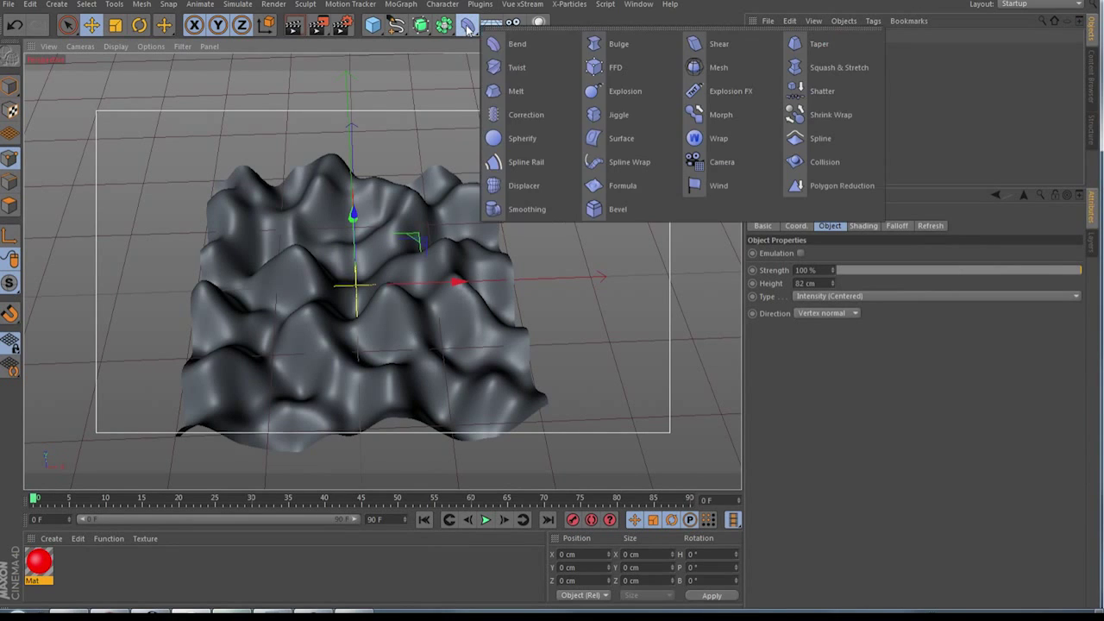
pyautogui.click(530, 209)
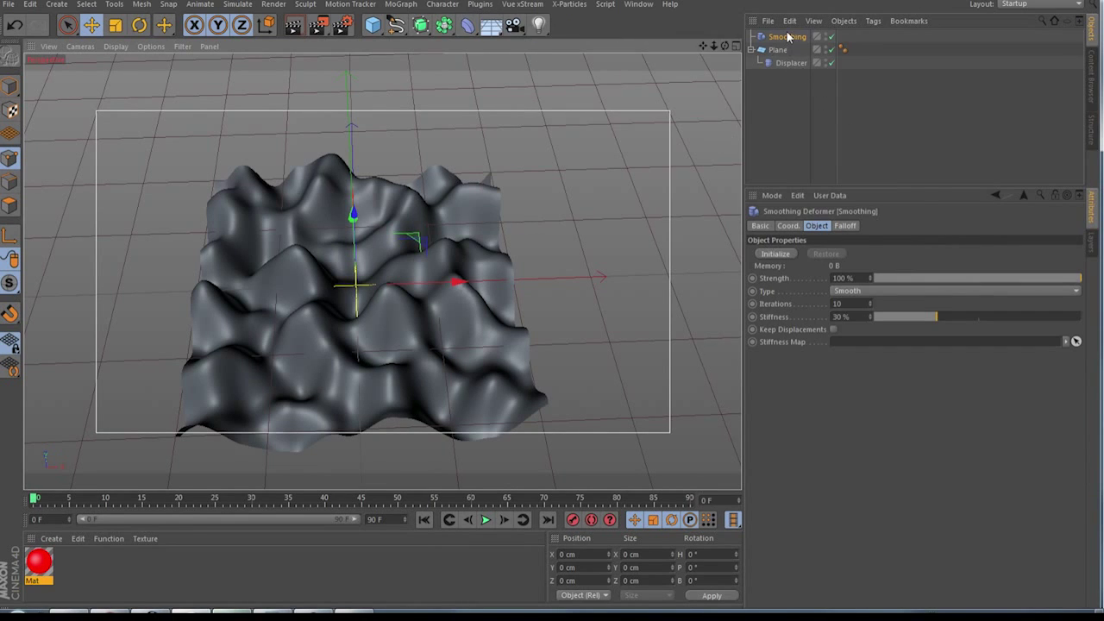
pyautogui.moveTo(789, 37); pyautogui.dragTo(788, 75)
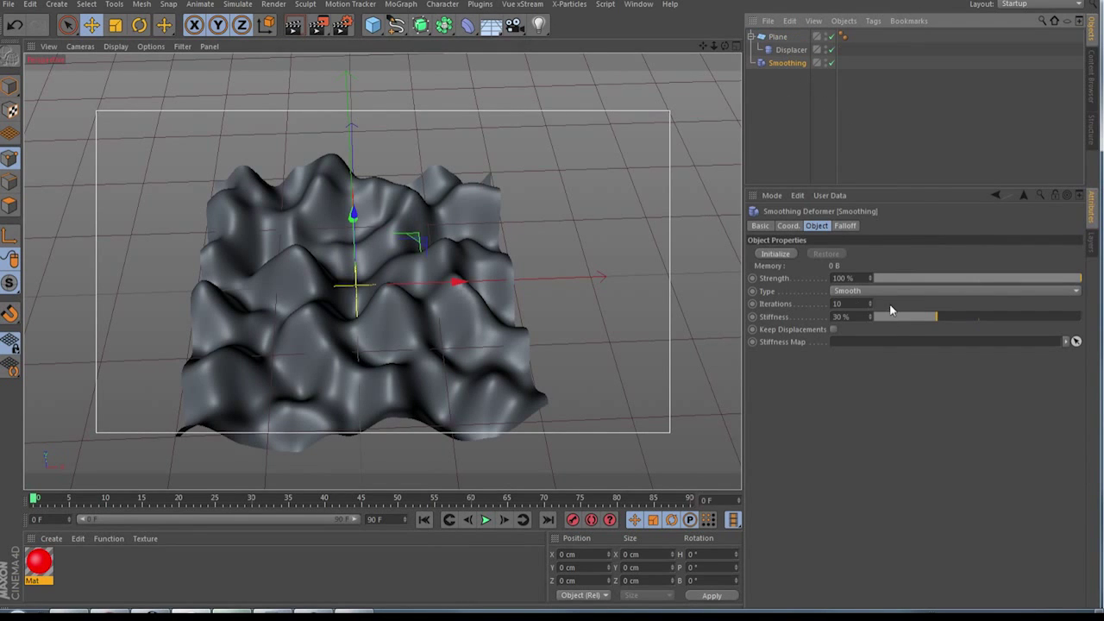
pyautogui.moveTo(894, 322); pyautogui.dragTo(860, 320)
pyautogui.scroll(5, 402, 311)
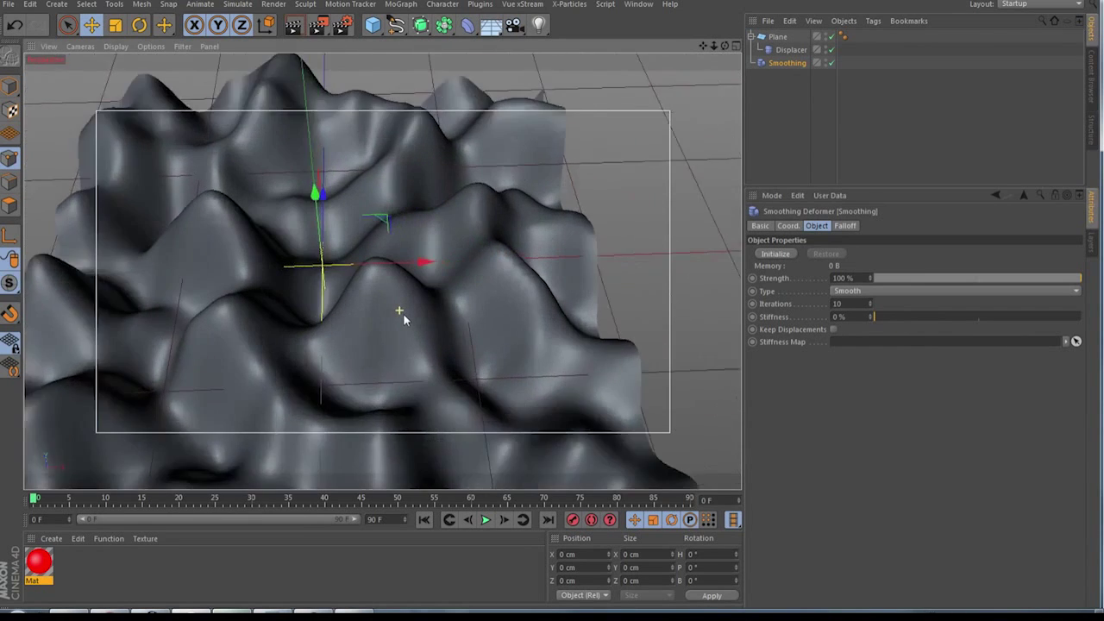
pyautogui.scroll(3, 403, 313)
pyautogui.scroll(-8, 403, 311)
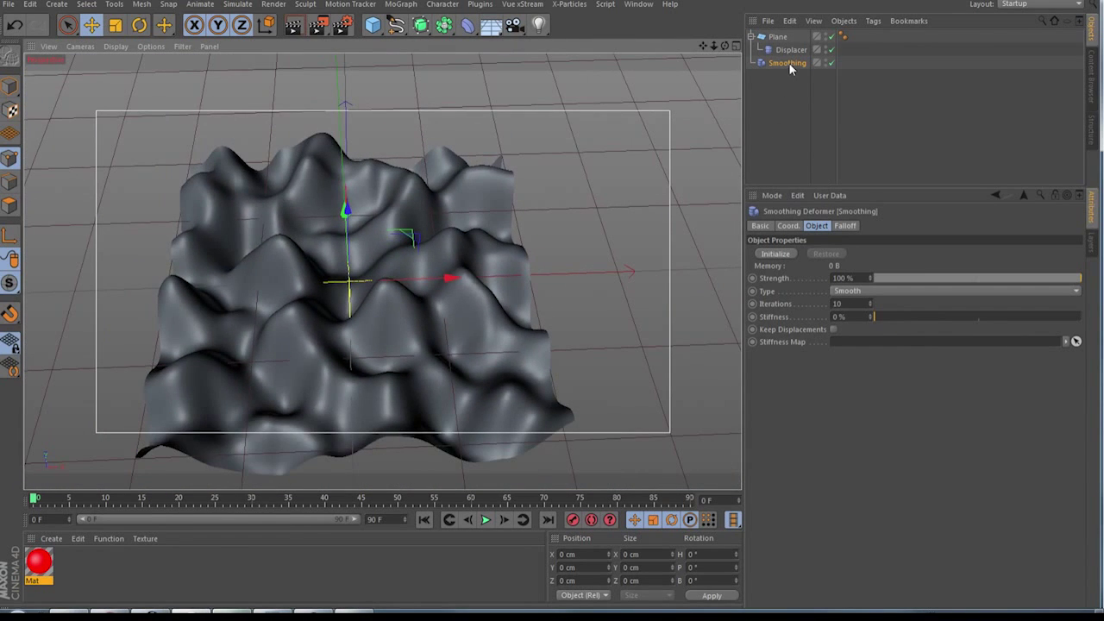
pyautogui.moveTo(789, 63); pyautogui.dragTo(792, 59)
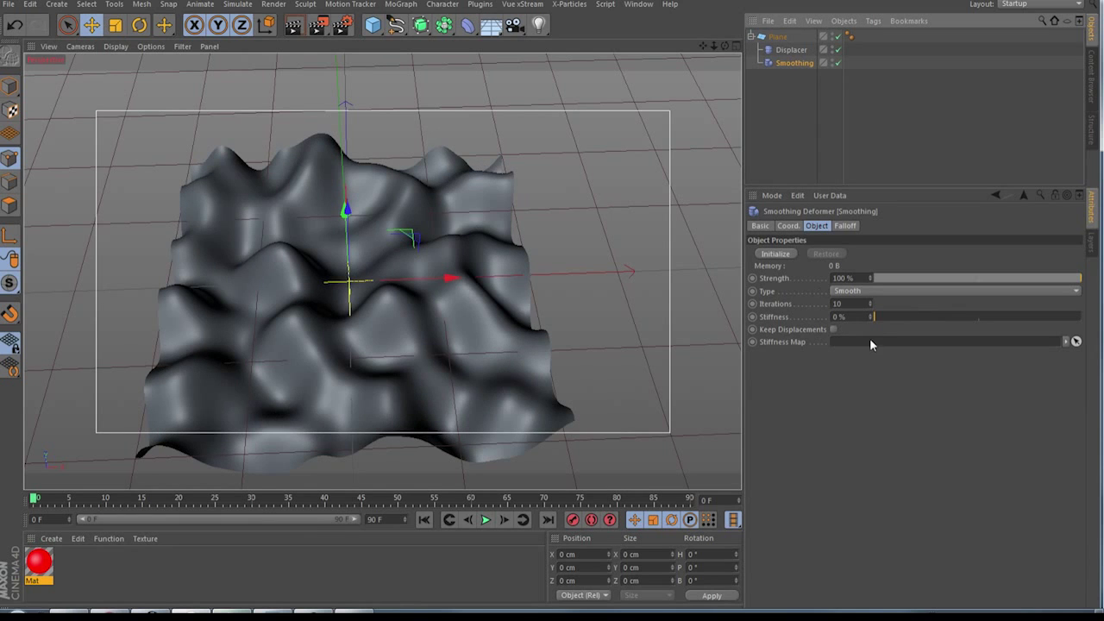
# Inspect the smoothed surface and delete the Smoothing deformer
pyautogui.scroll(5, 404, 333)
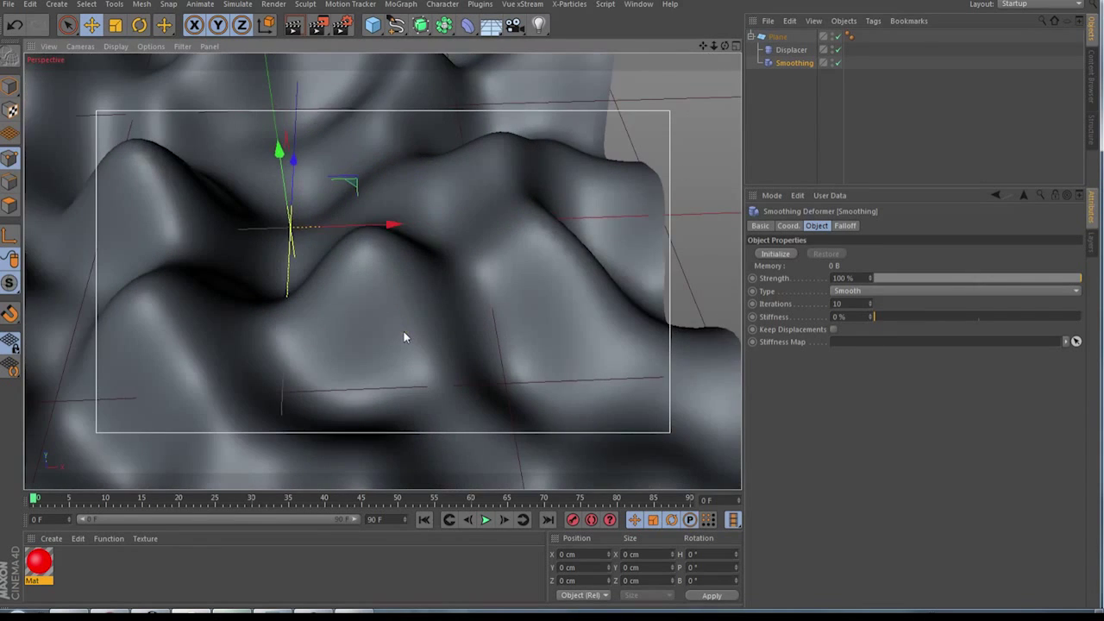
pyautogui.scroll(-5, 403, 331)
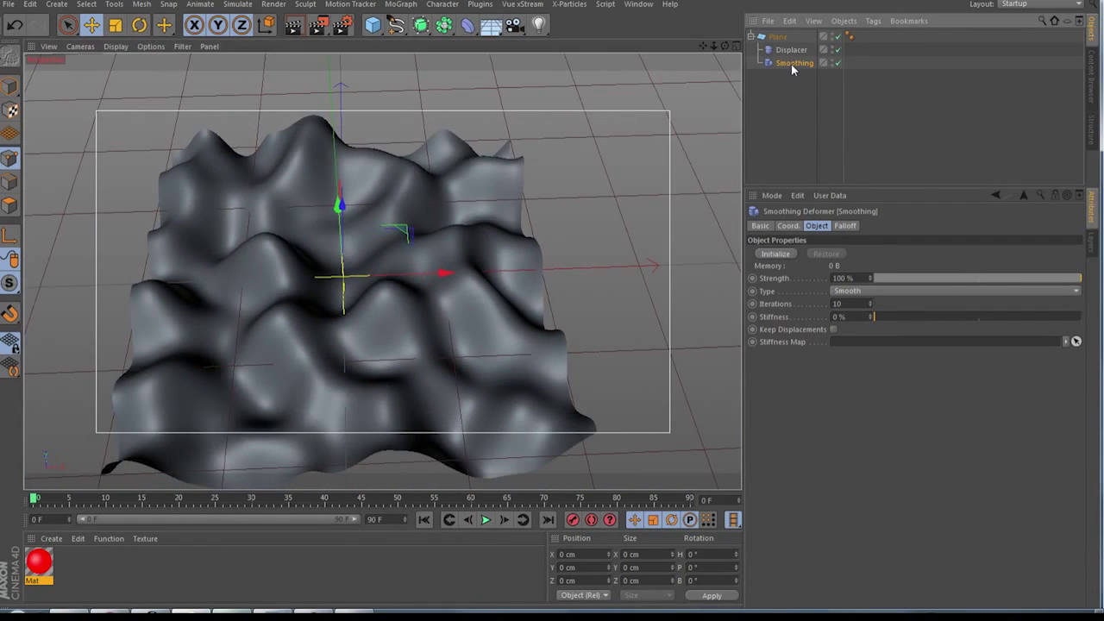
pyautogui.press('Delete')
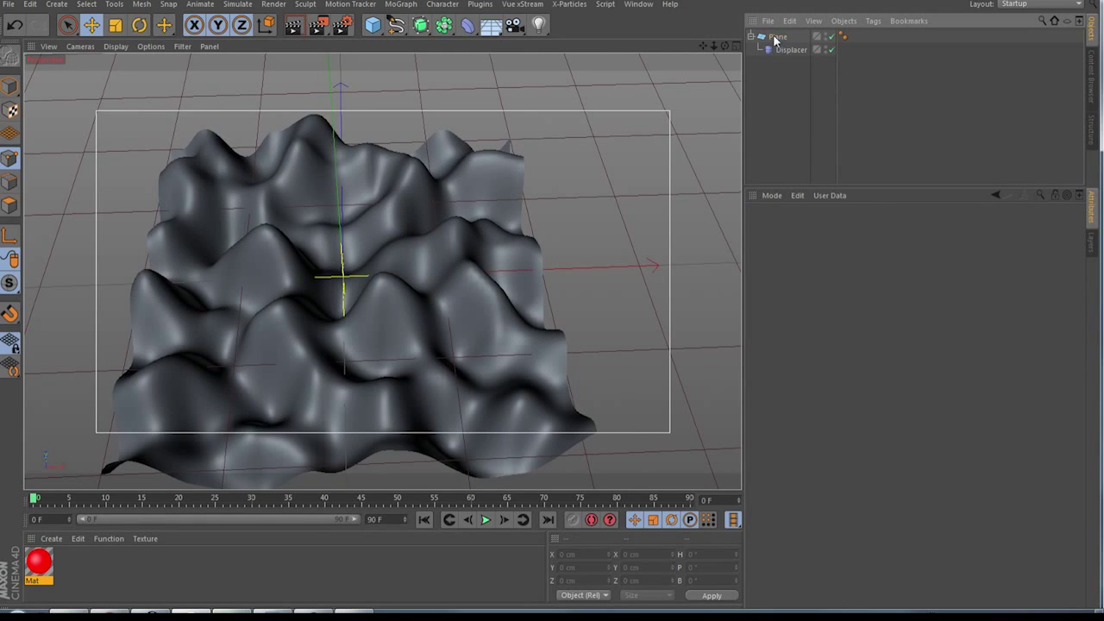
# Bake the Plane and its Displacer into a single polygon object and delete the original parametric Plane
pyautogui.click(775, 39)
pyautogui.click(751, 37)
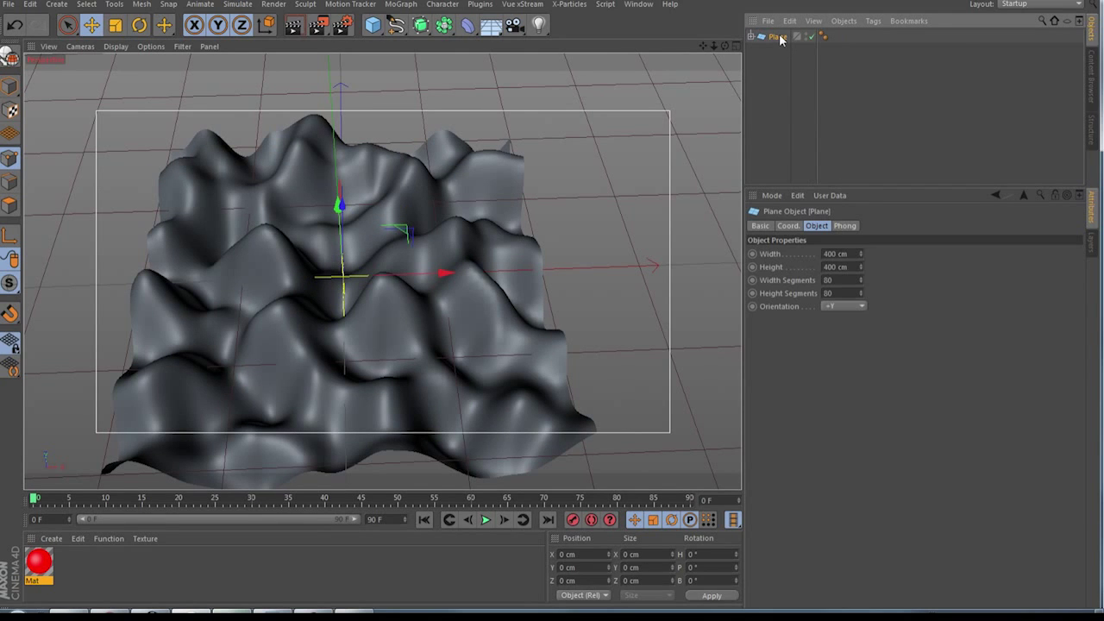
pyautogui.rightClick(780, 39)
pyautogui.click(839, 422)
pyautogui.press('Delete')
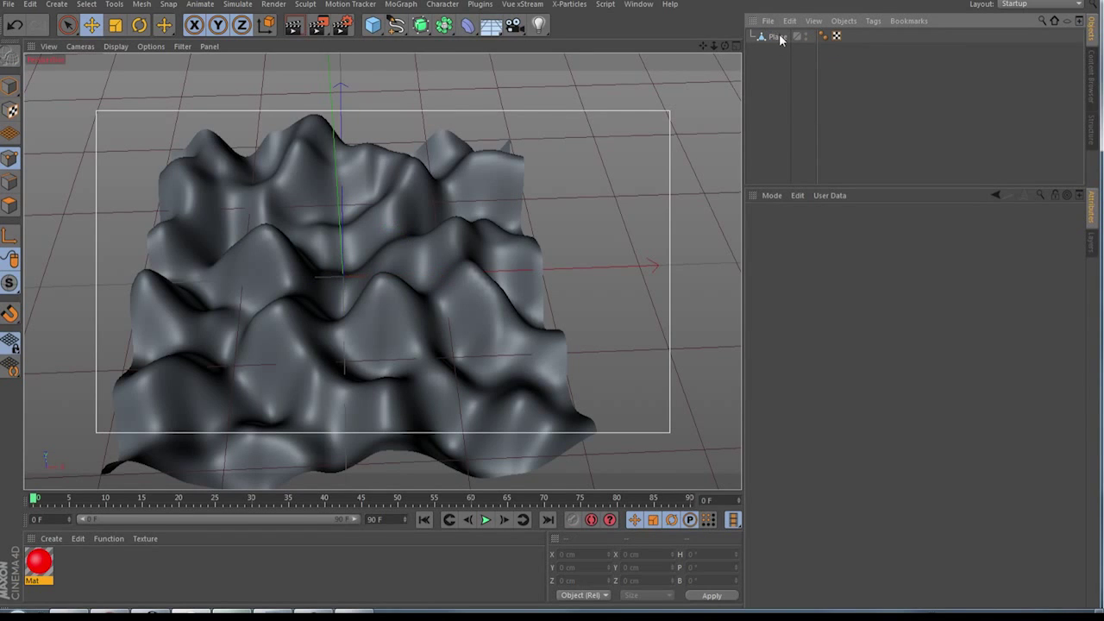
# In edge mode on the baked Plane, set up the Knife in Plane mode with Select Cuts enabled and the X-Z cutting plane
pyautogui.click(776, 37)
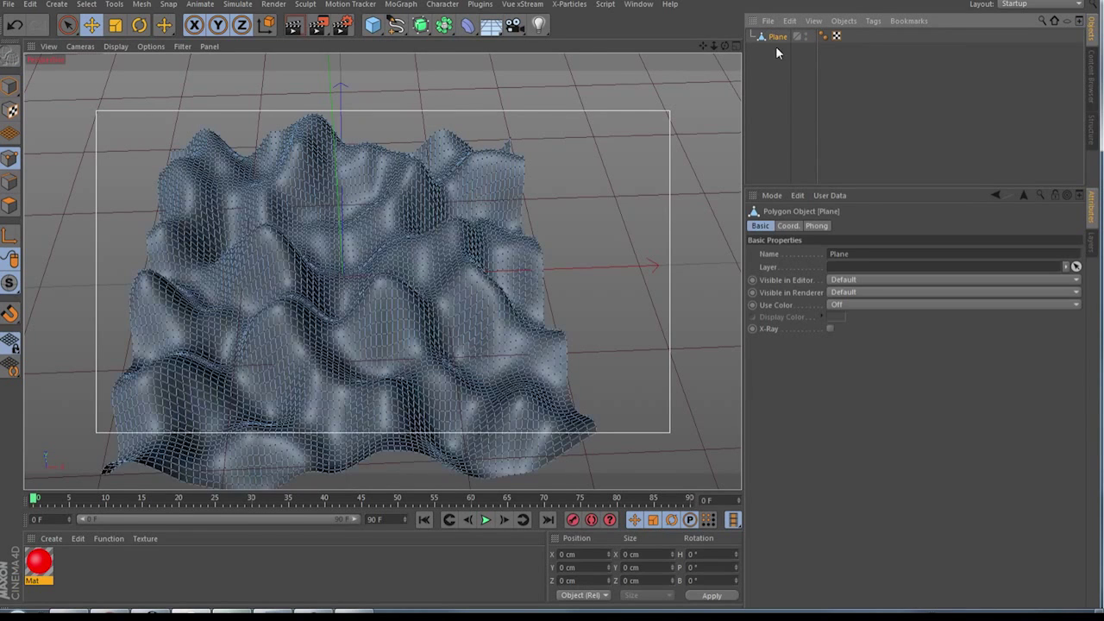
pyautogui.click(8, 183)
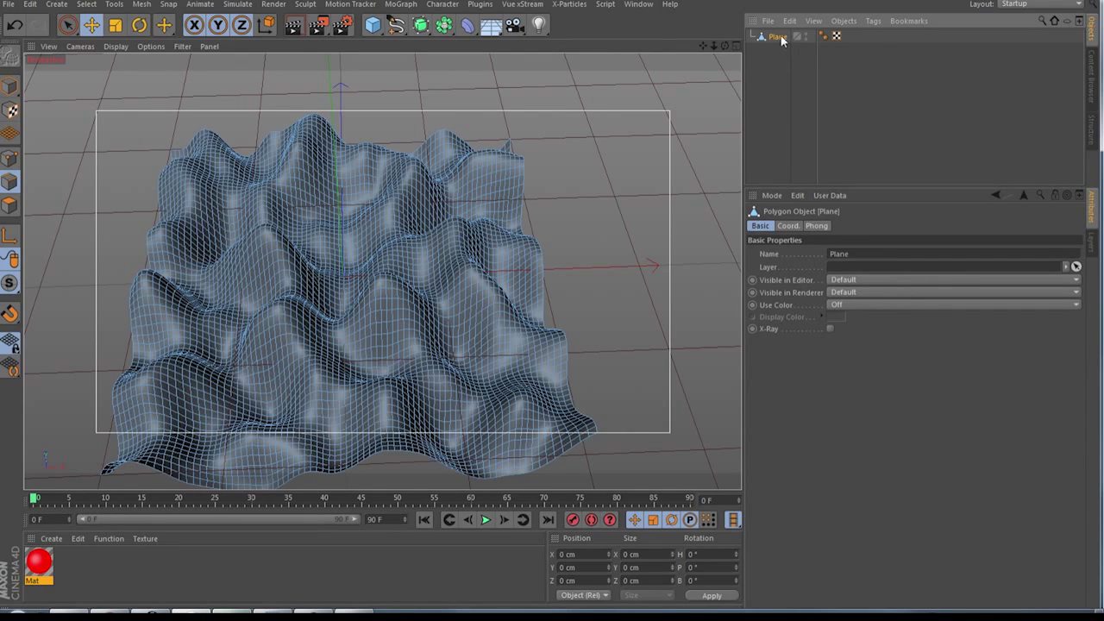
pyautogui.rightClick(353, 320)
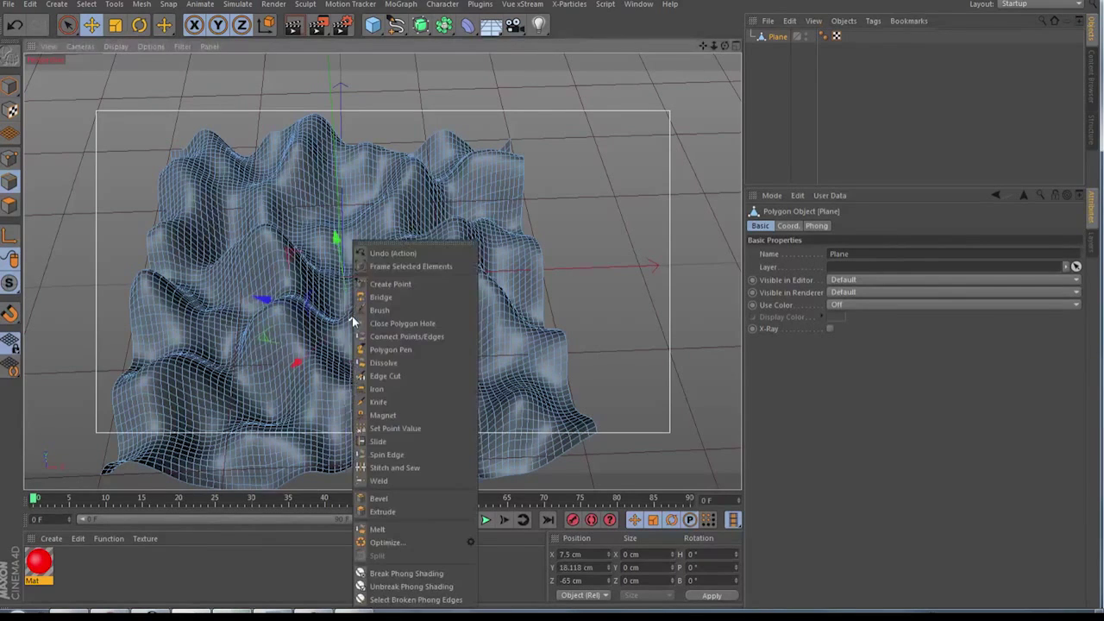
pyautogui.click(381, 404)
pyautogui.click(380, 410)
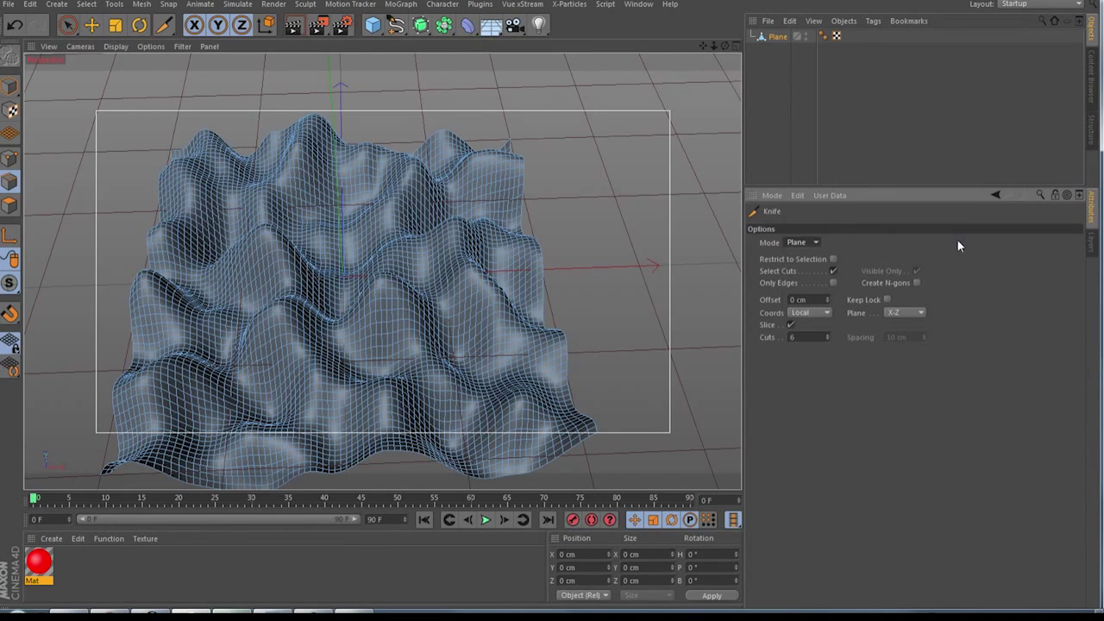
pyautogui.click(833, 271)
pyautogui.click(911, 313)
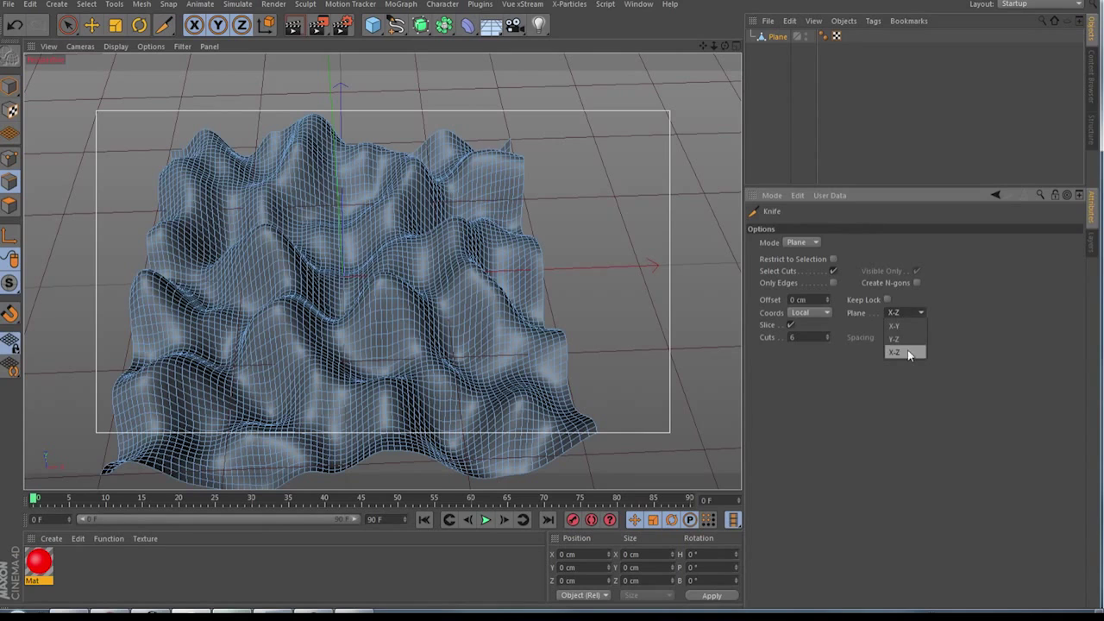
pyautogui.click(825, 360)
# Try slicing the wavy mesh with 25 Knife cuts
pyautogui.doubleClick(809, 336)
pyautogui.write('25')
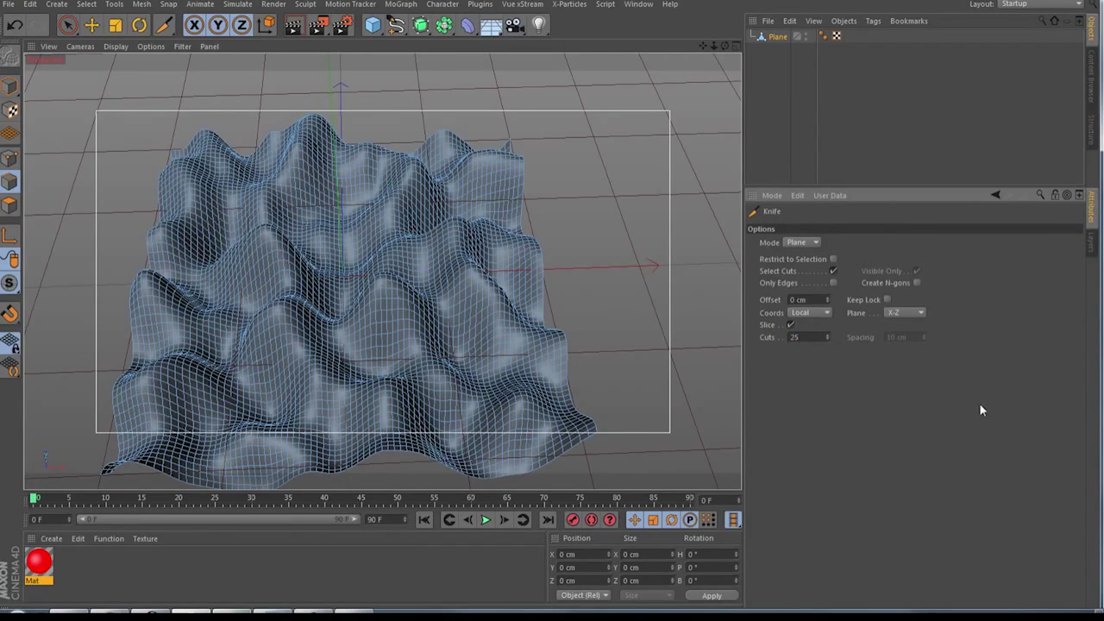
pyautogui.keyDown('alt'); pyautogui.moveTo(379, 224); pyautogui.dragTo(300, 345); pyautogui.keyUp('alt')
pyautogui.click(345, 254)
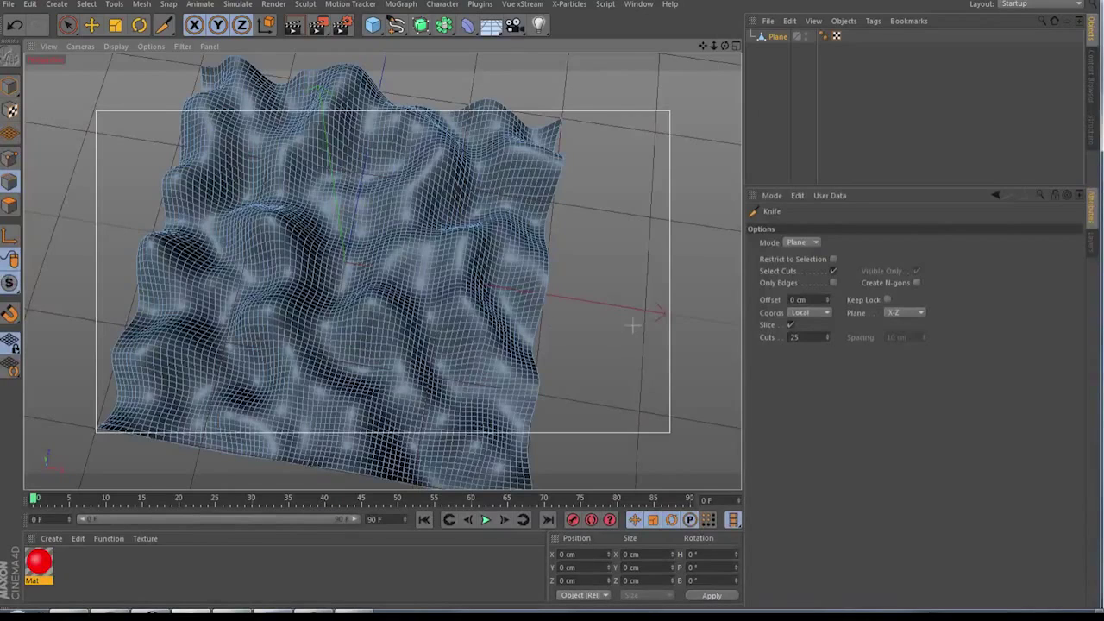
# Set the Knife to 6 cuts and slice the whole mesh into horizontal contour edges
pyautogui.click(796, 336)
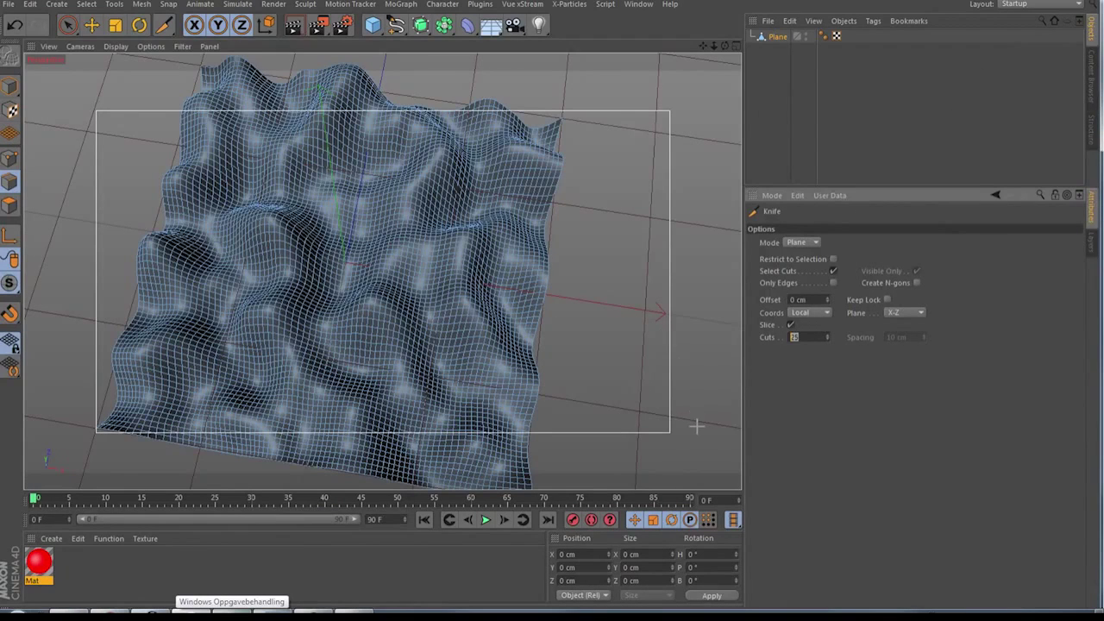
pyautogui.write('6')
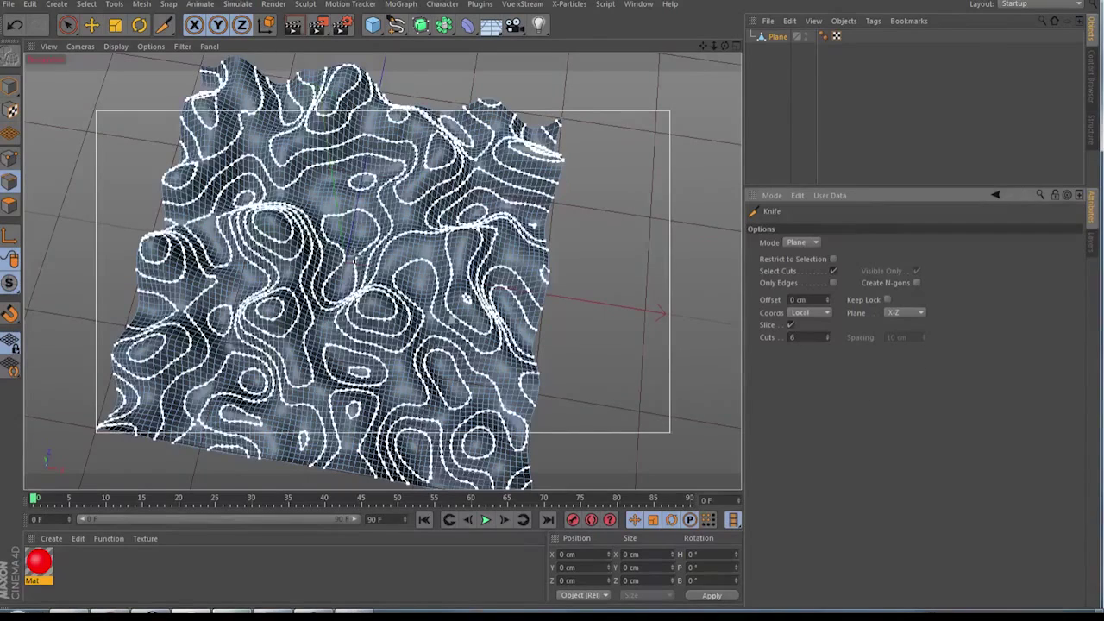
pyautogui.click(414, 326)
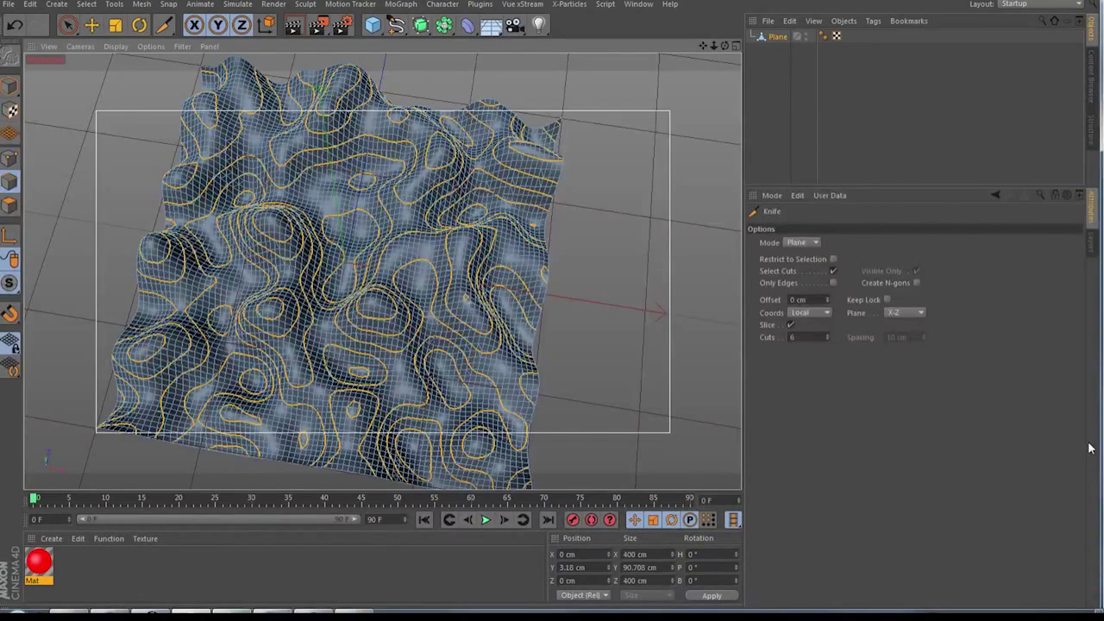
# Convert the selected contour edges into a spline with Edge to Spline and reveal the new spline under the Plane
pyautogui.hotkey('shift', 'c')
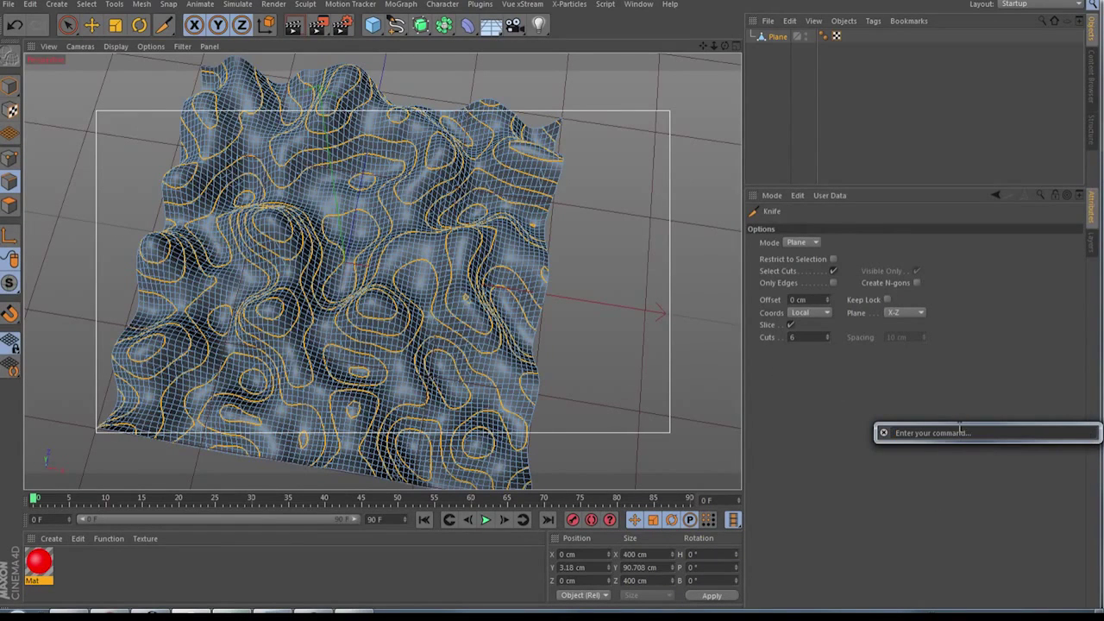
pyautogui.write('edge')
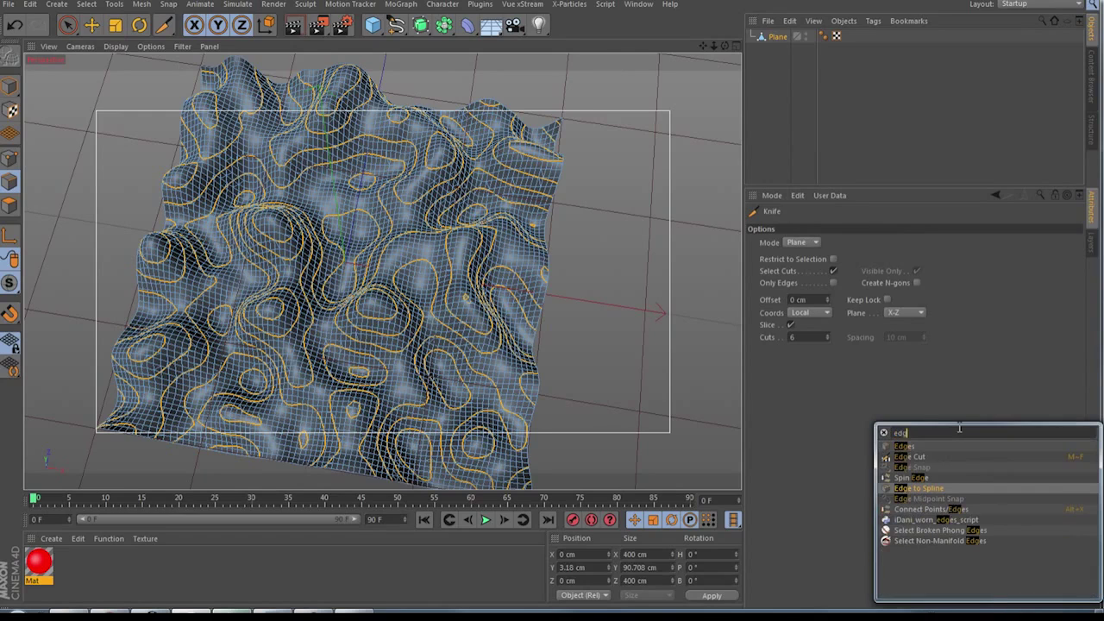
pyautogui.click(899, 489)
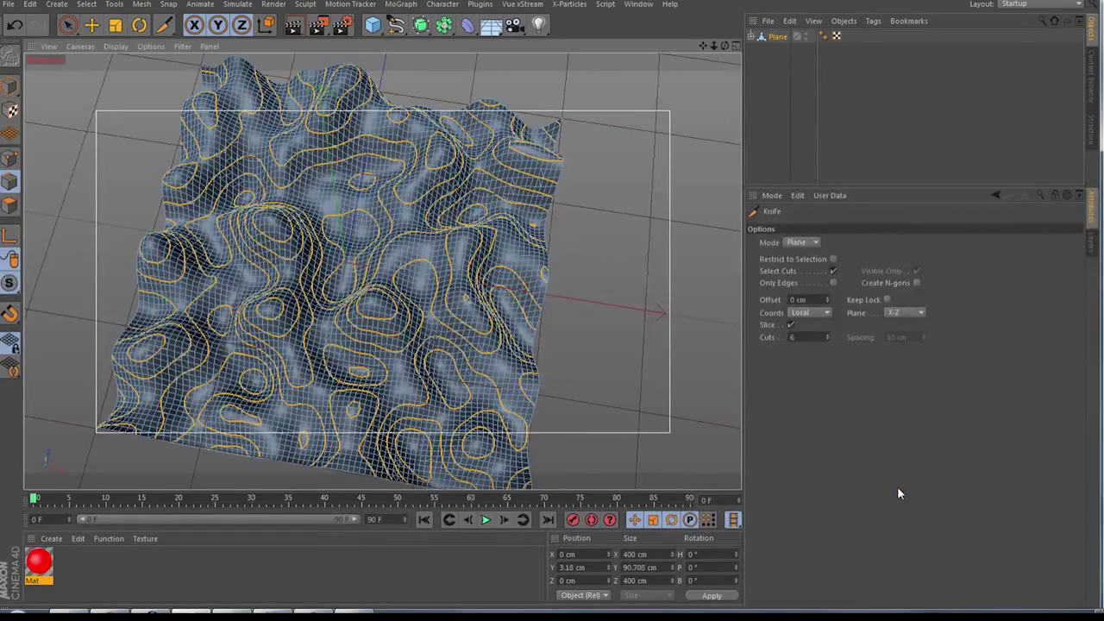
pyautogui.click(751, 37)
pyautogui.click(800, 50)
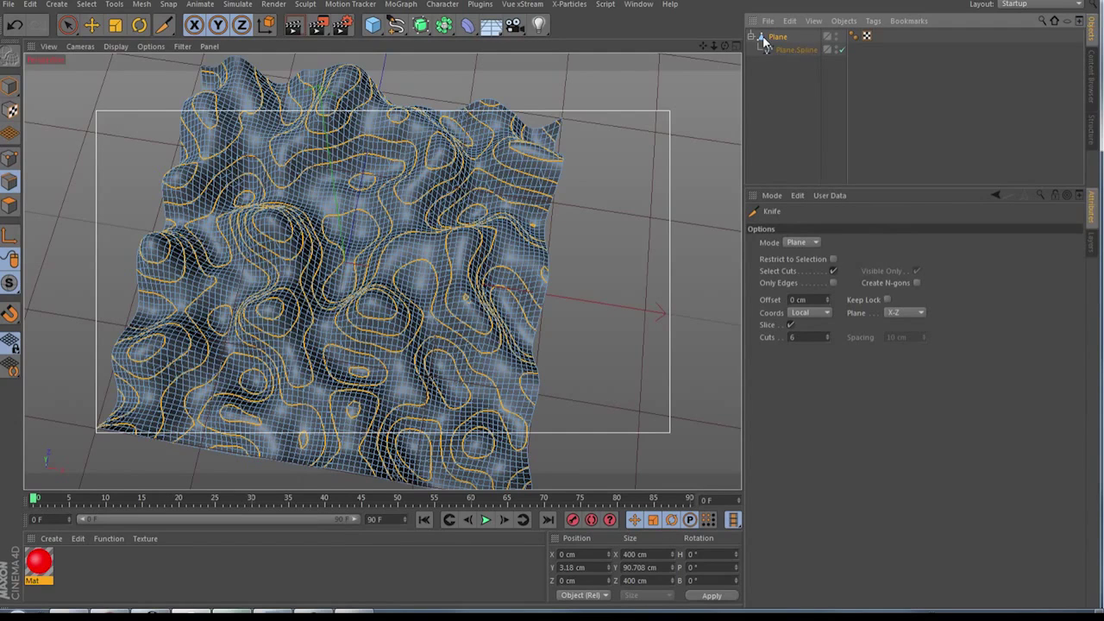
pyautogui.click(141, 5)
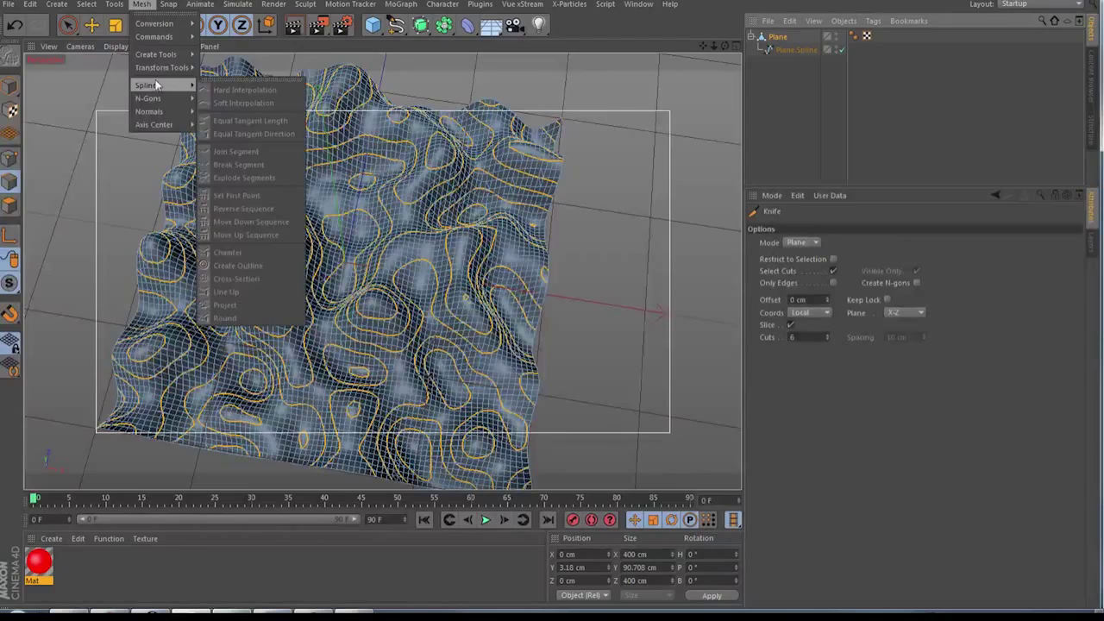
pyautogui.moveTo(162, 38)
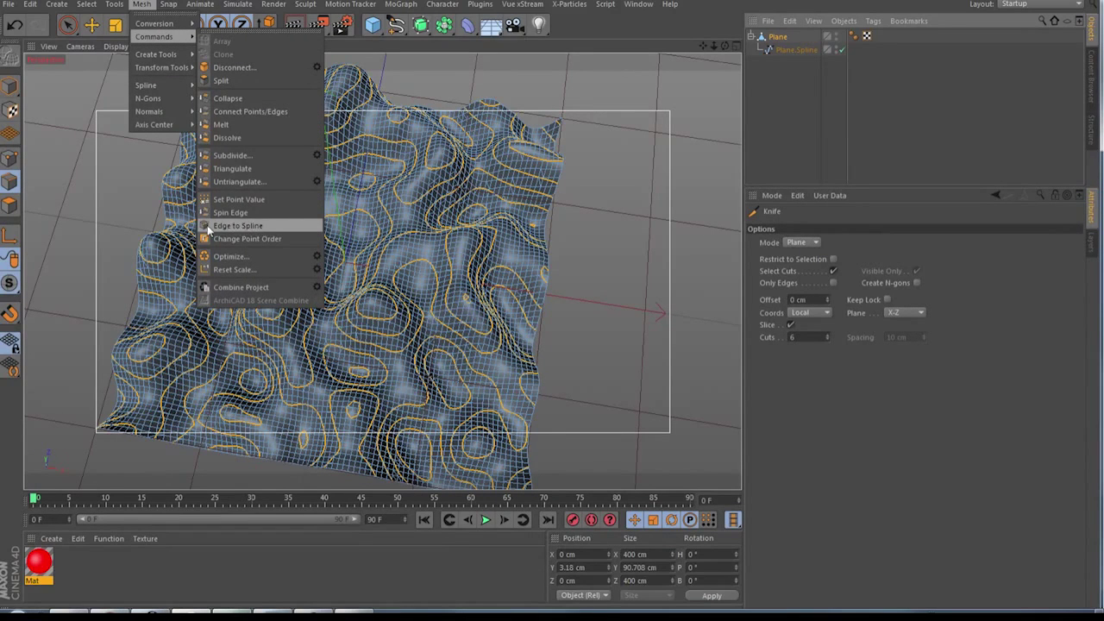
pyautogui.click(247, 228)
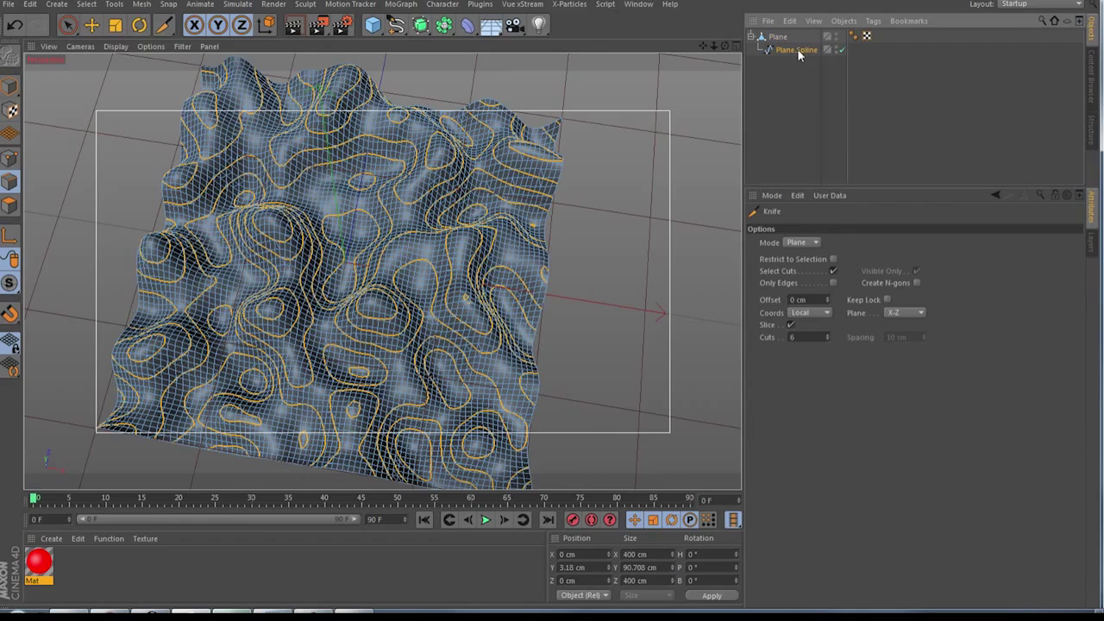
# Take Plane.Spline out of the Plane's hierarchy and hide the Plane
pyautogui.moveTo(799, 53); pyautogui.dragTo(790, 141)
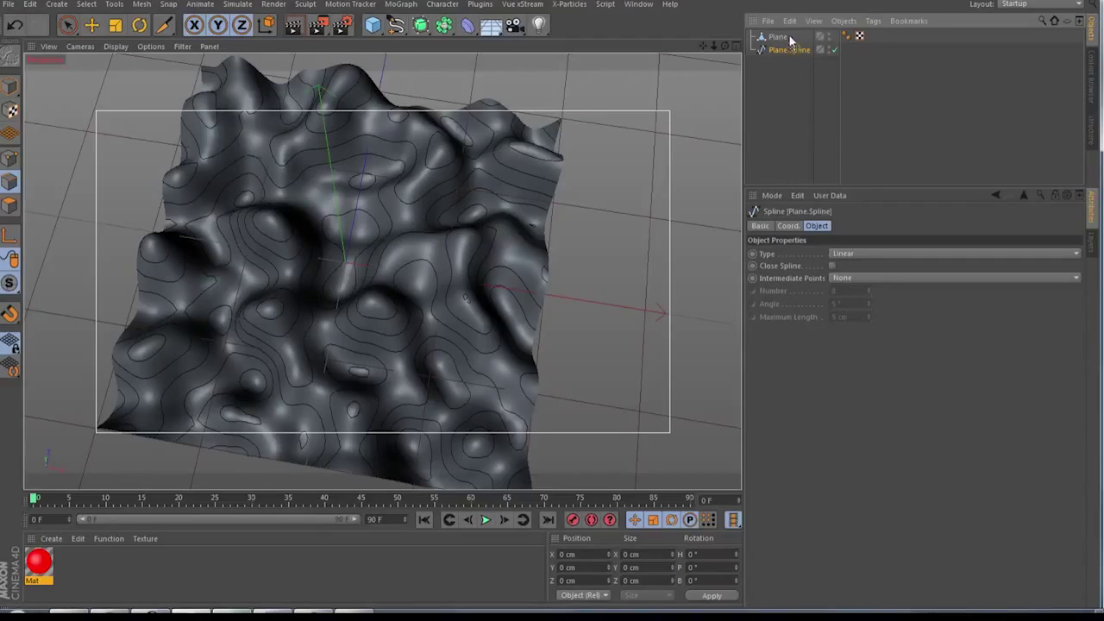
pyautogui.click(819, 37)
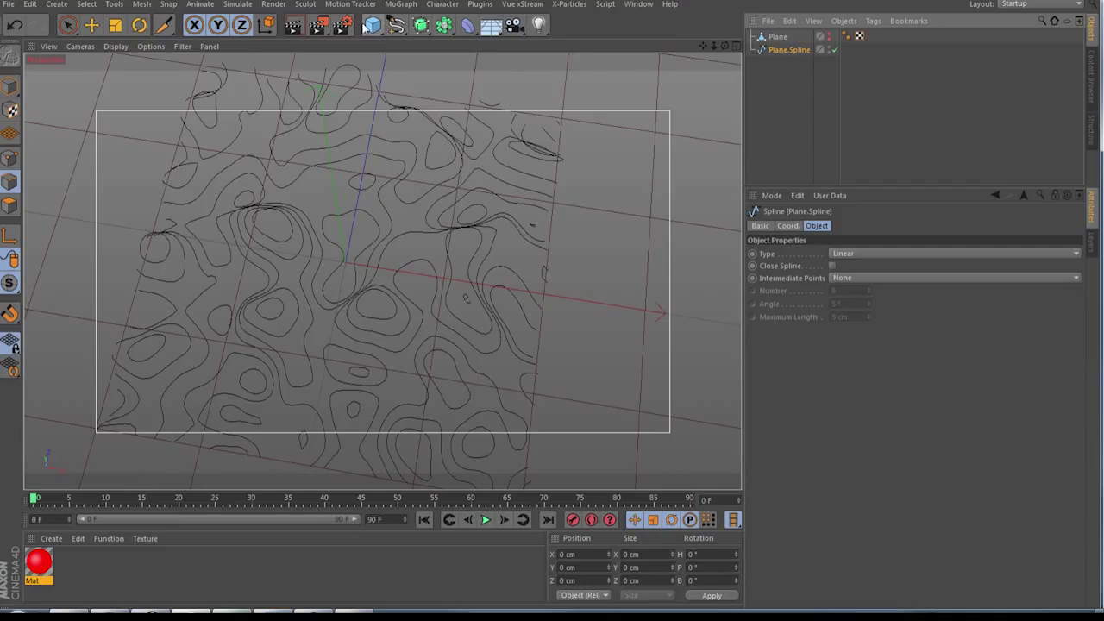
# Add a Sphere with a radius of 10 cm and 15 segments
pyautogui.moveTo(365, 26); pyautogui.dragTo(613, 67)
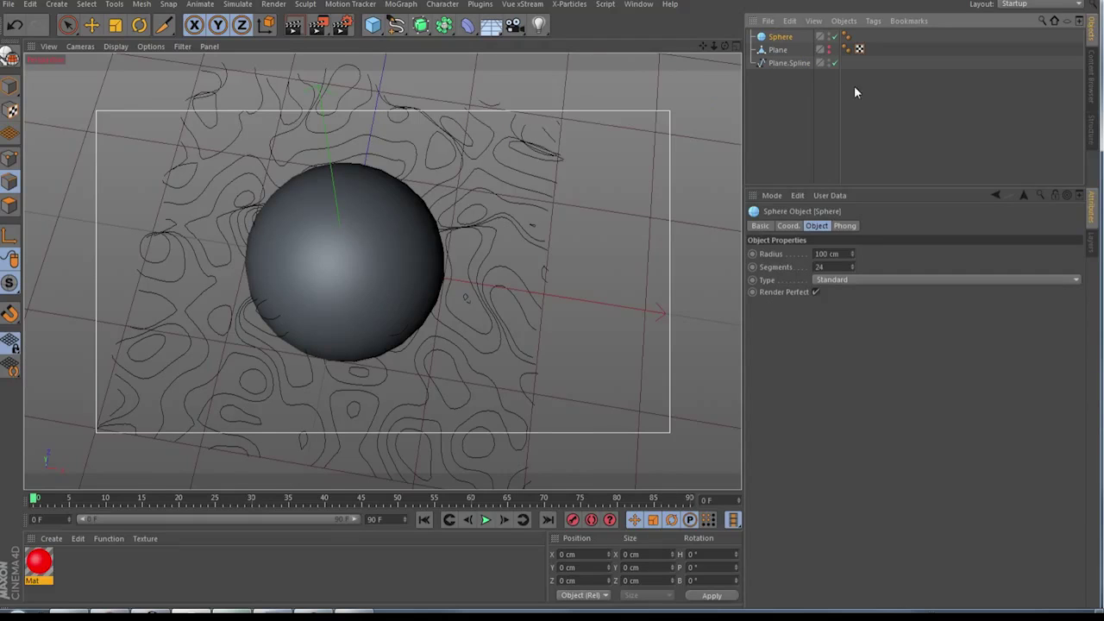
pyautogui.click(844, 255)
pyautogui.write('10')
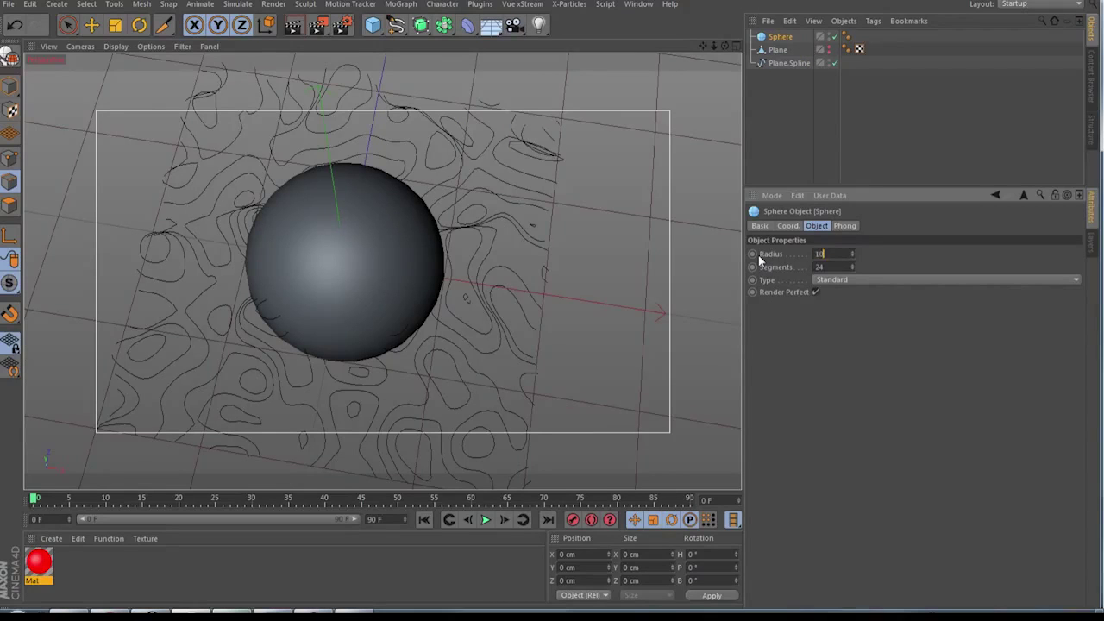
pyautogui.press('Return')
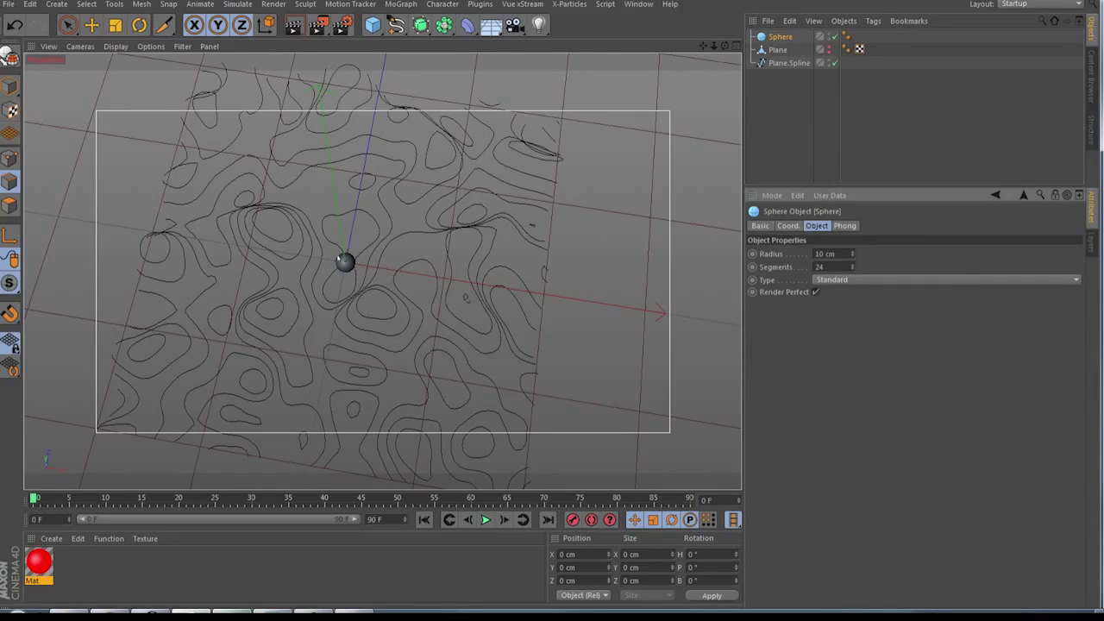
pyautogui.click(839, 267)
# Put the Sphere in a Cloner set to Object mode, using Plane.Spline as the object to clone onto
pyautogui.click(783, 37)
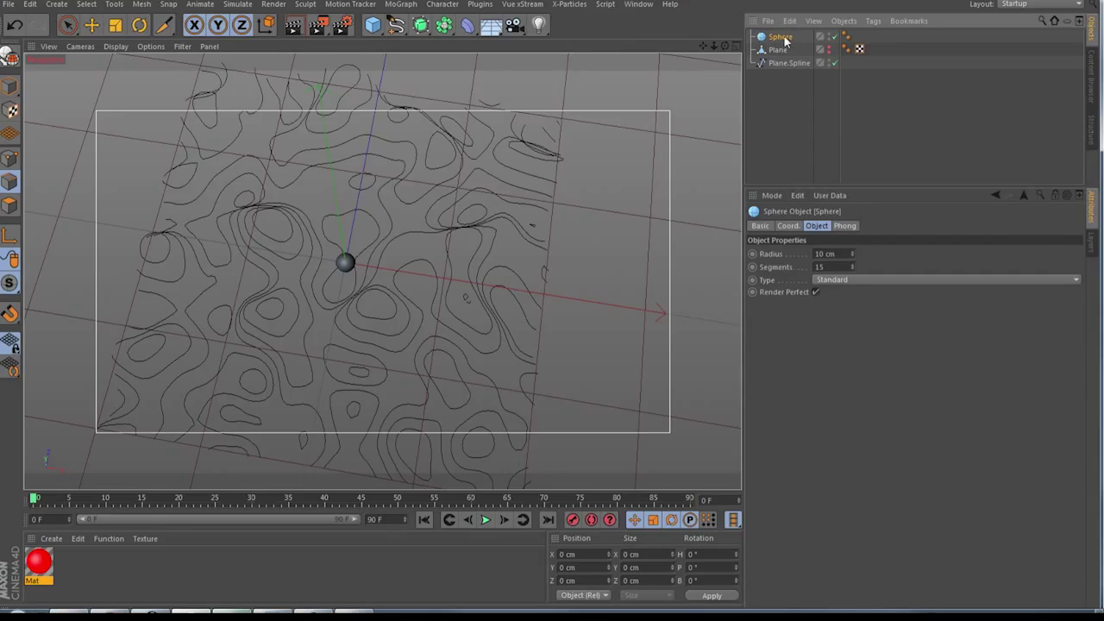
pyautogui.click(401, 5)
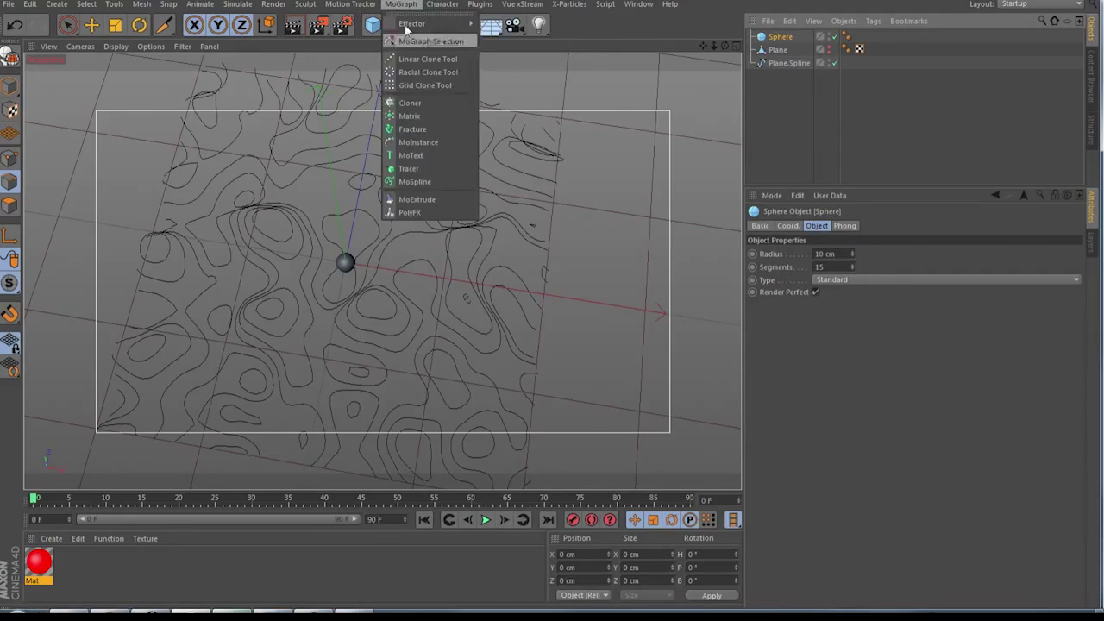
pyautogui.click(409, 104)
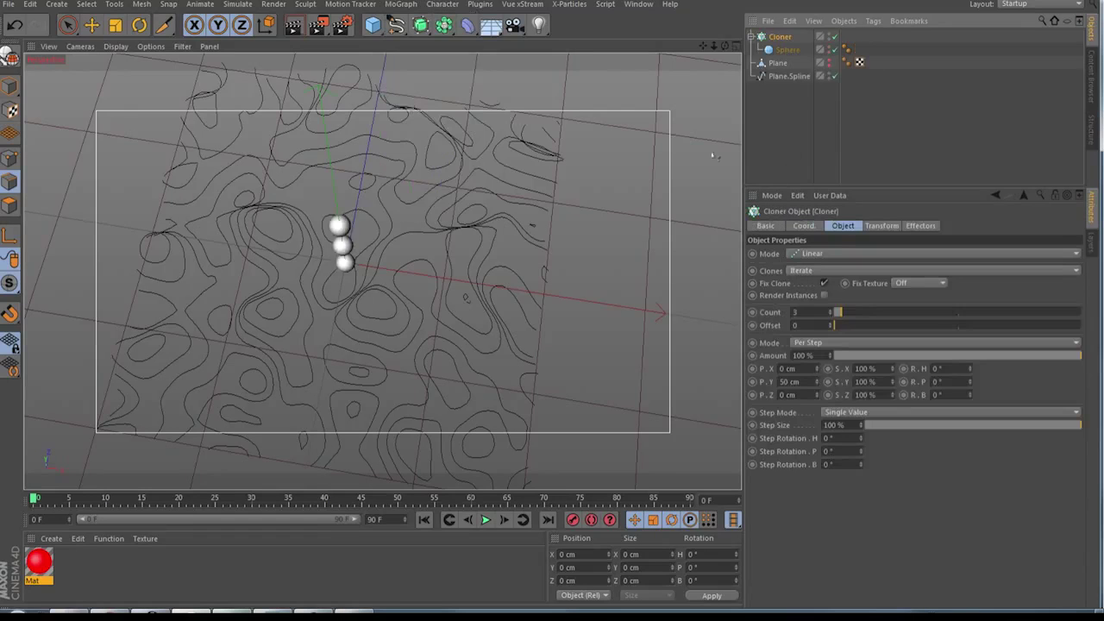
pyautogui.click(815, 253)
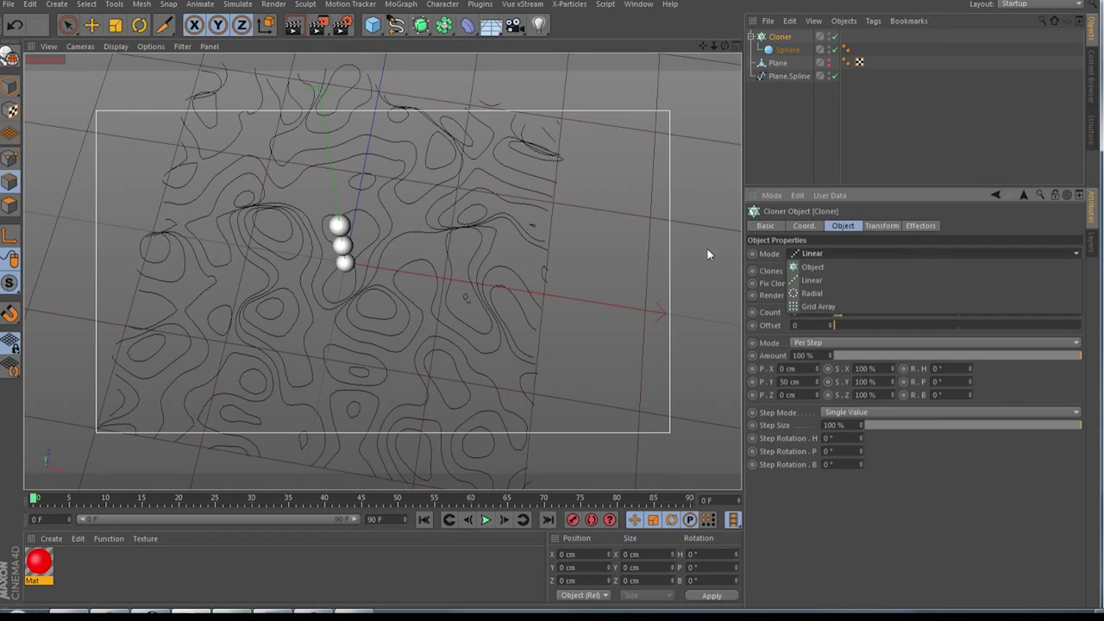
pyautogui.click(813, 267)
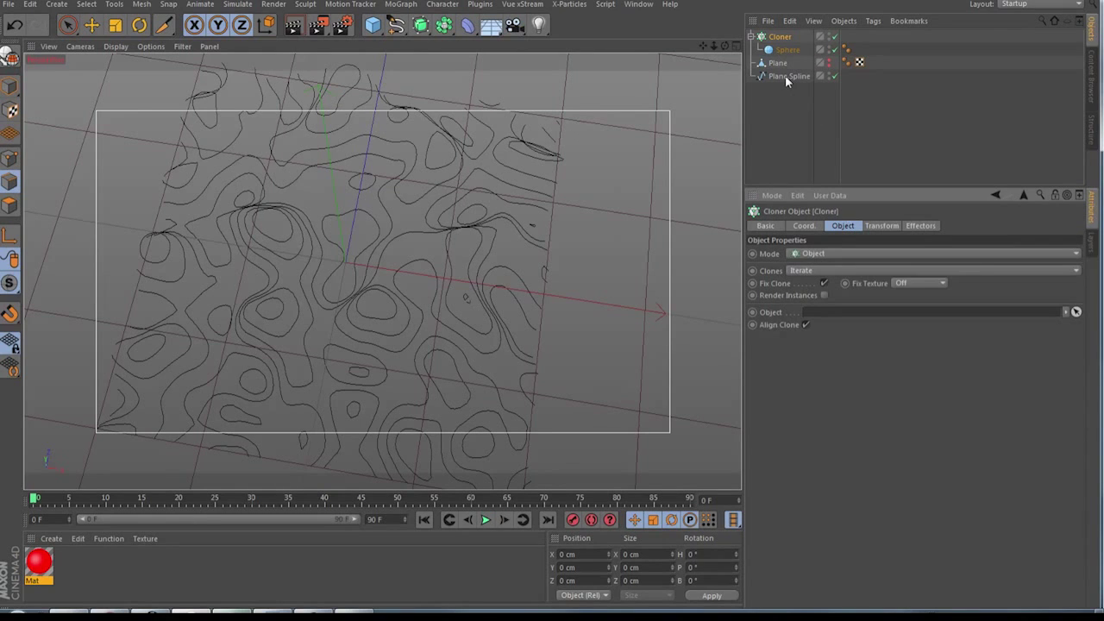
pyautogui.moveTo(786, 77); pyautogui.dragTo(822, 314)
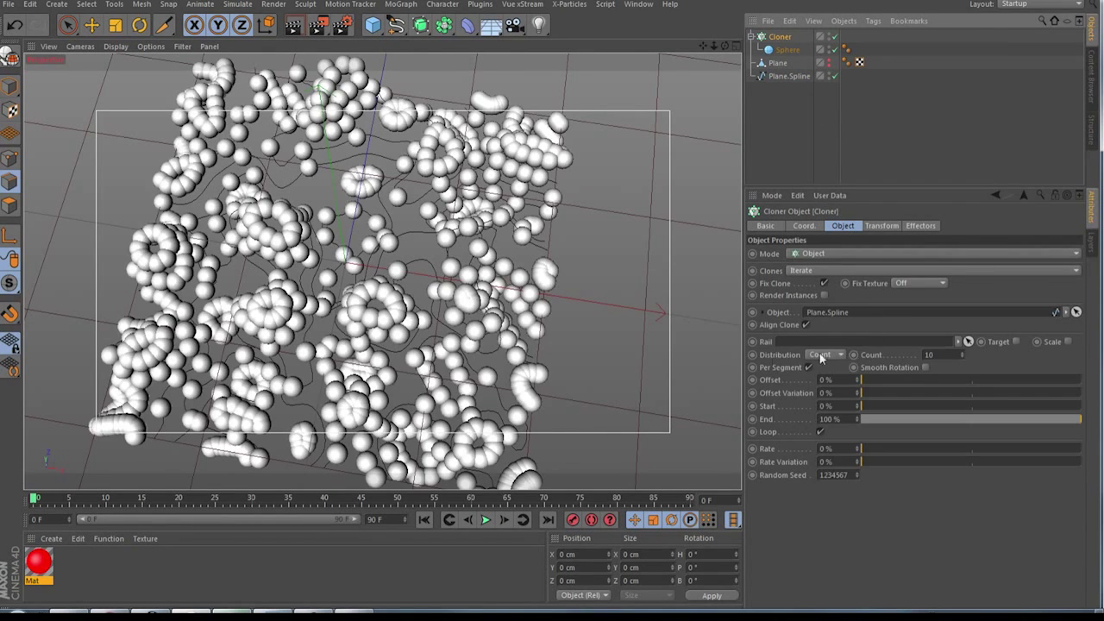
# Distribute the clones along the spline by Step with an 8 cm spacing, and select the Sphere inside the Cloner
pyautogui.click(824, 355)
pyautogui.click(824, 375)
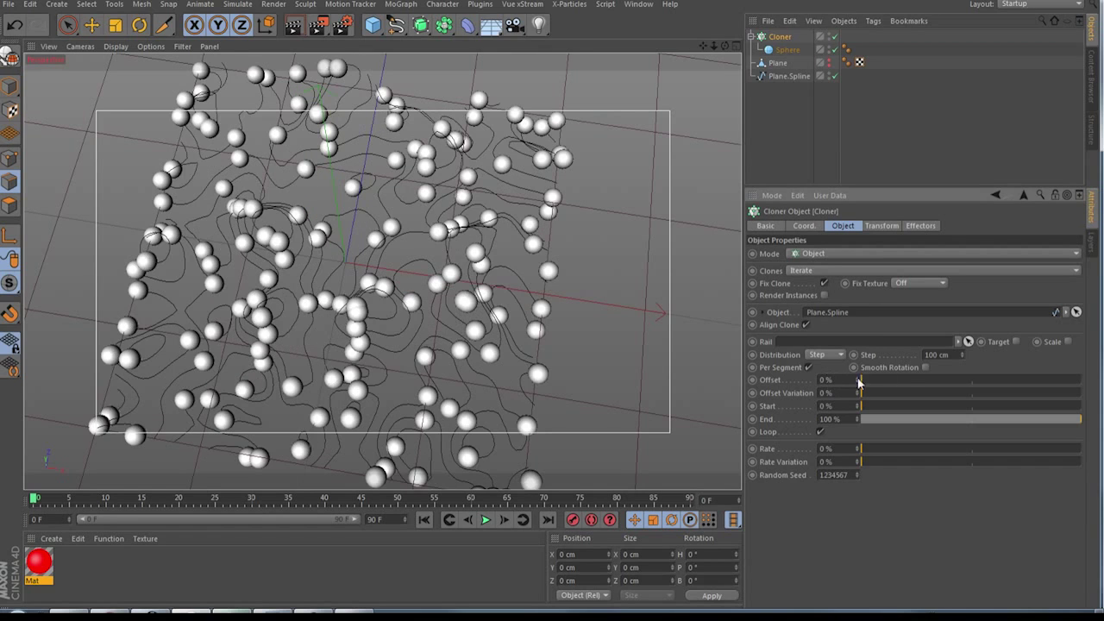
pyautogui.moveTo(724, 46); pyautogui.dragTo(695, 60)
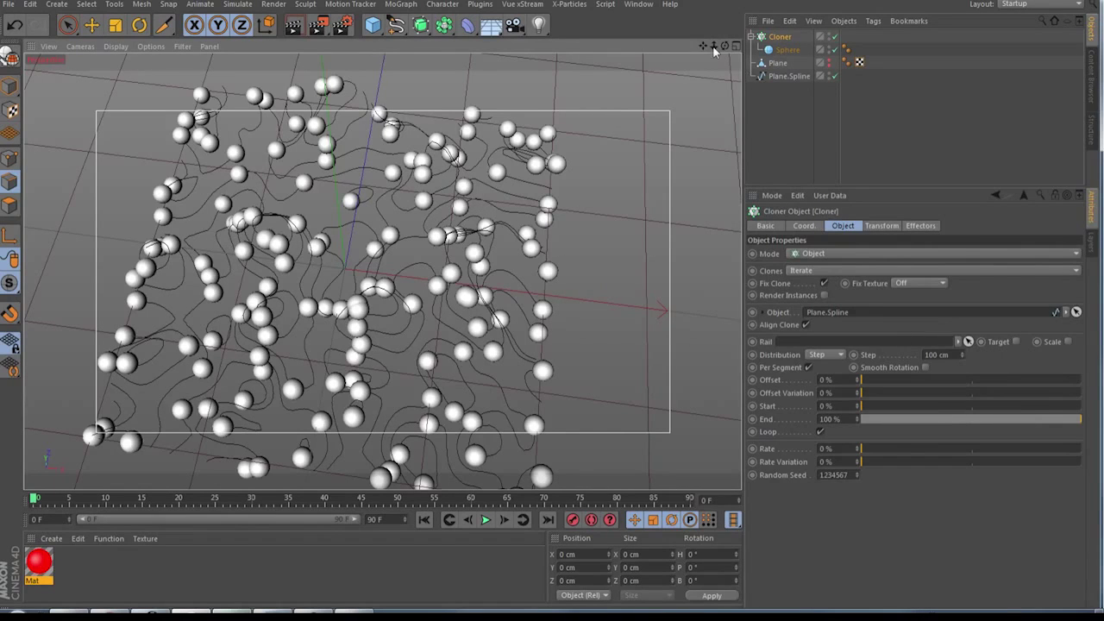
pyautogui.moveTo(724, 45)
pyautogui.mouseDown()
pyautogui.moveTo(695, 56)
pyautogui.moveTo(709, 51)
pyautogui.mouseUp()
pyautogui.moveTo(963, 354); pyautogui.dragTo(962, 440)
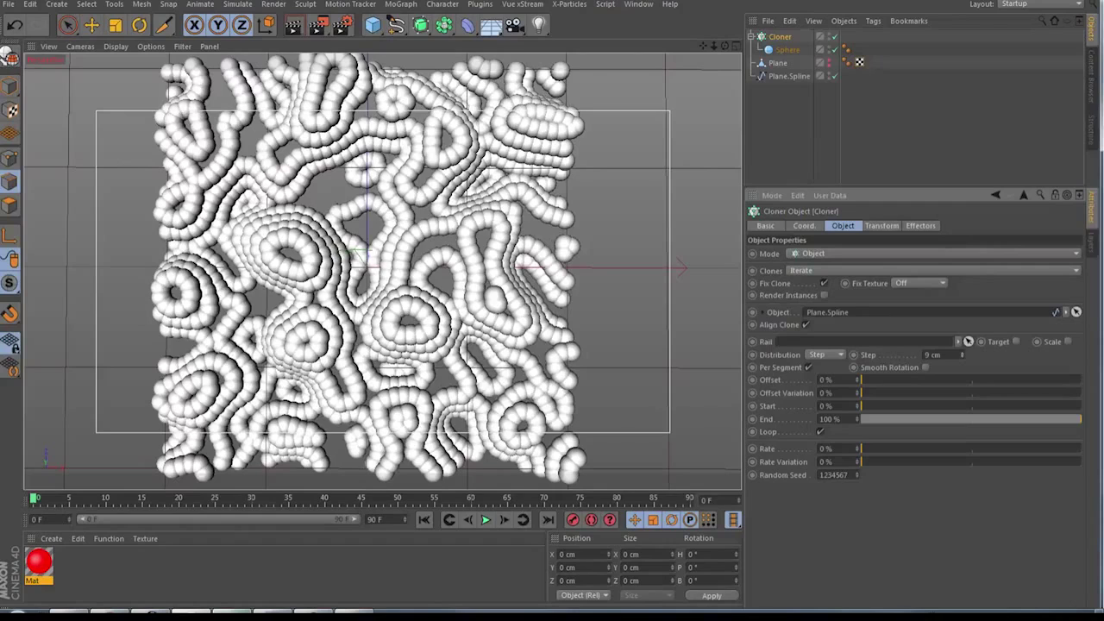
pyautogui.moveTo(962, 355); pyautogui.dragTo(962, 358)
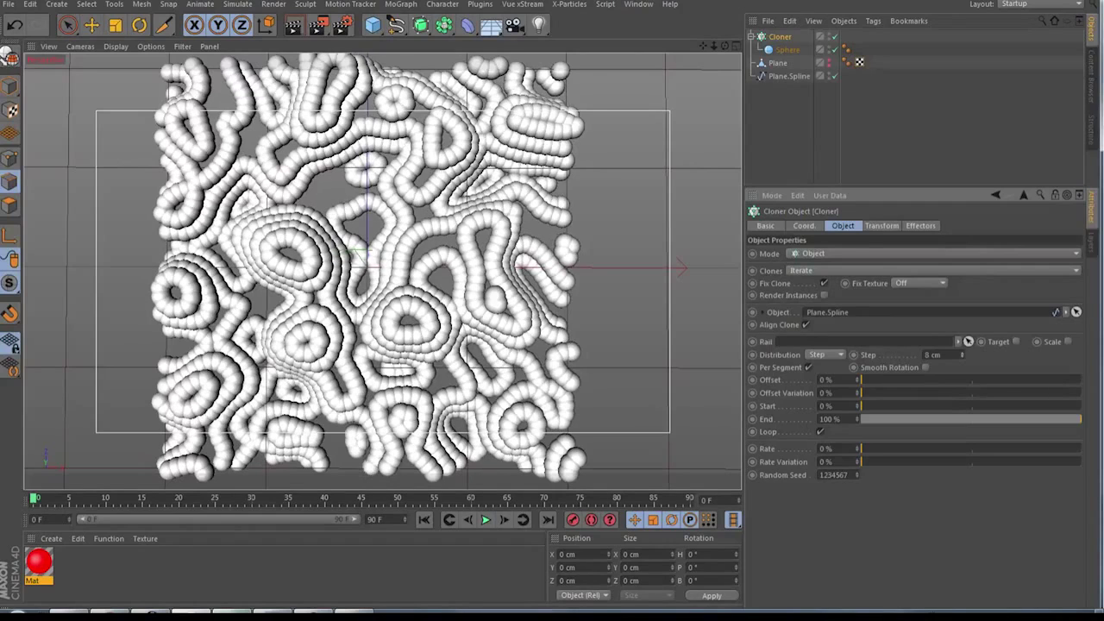
pyautogui.click(783, 50)
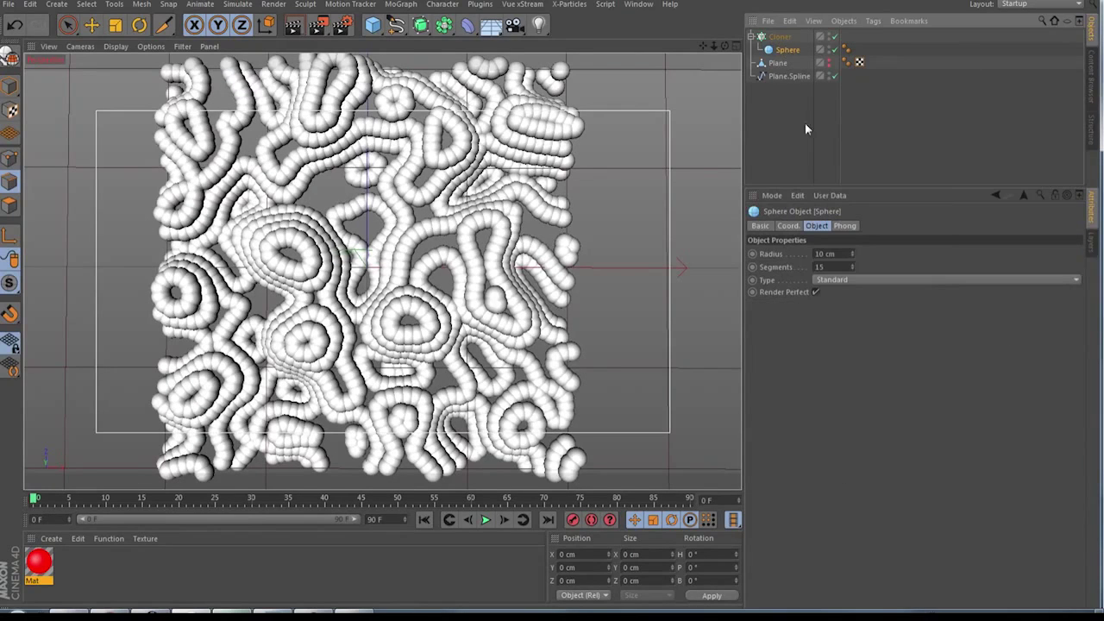
# Put the Cloner inside a Connect object and convert the result into a single editable polygon mesh
pyautogui.click(768, 37)
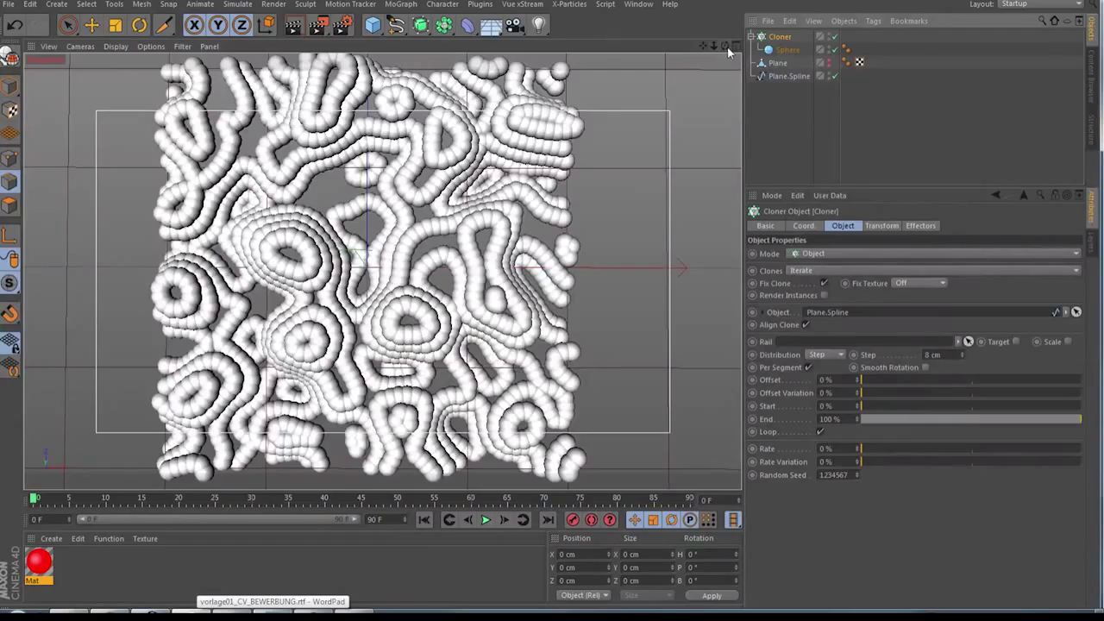
pyautogui.moveTo(724, 45)
pyautogui.mouseDown()
pyautogui.moveTo(737, 95)
pyautogui.moveTo(729, 52)
pyautogui.mouseUp()
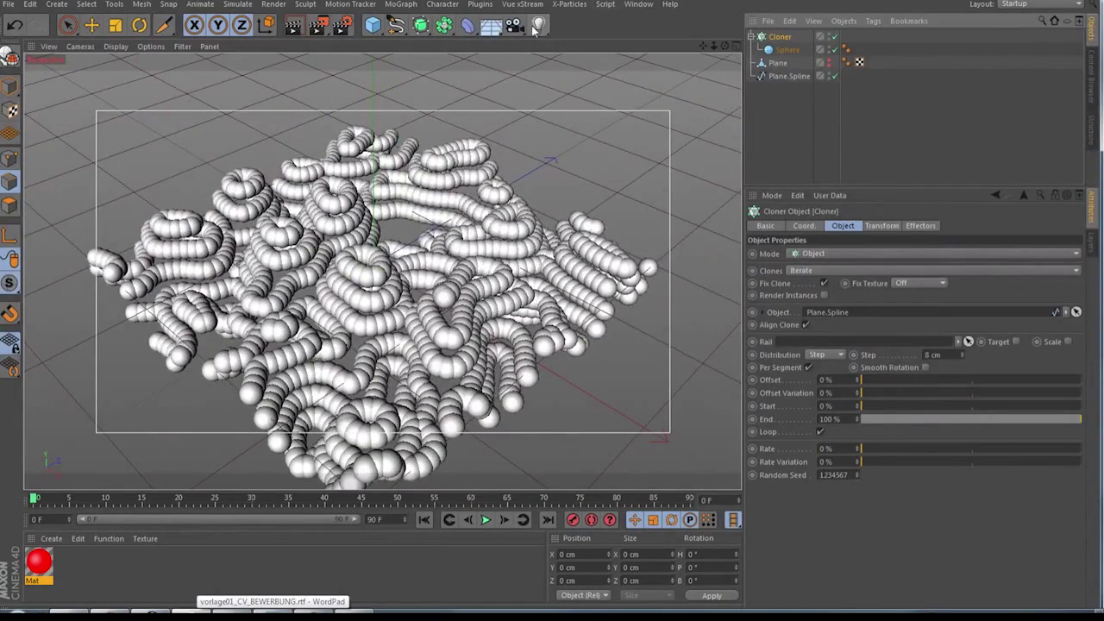
pyautogui.click(443, 24)
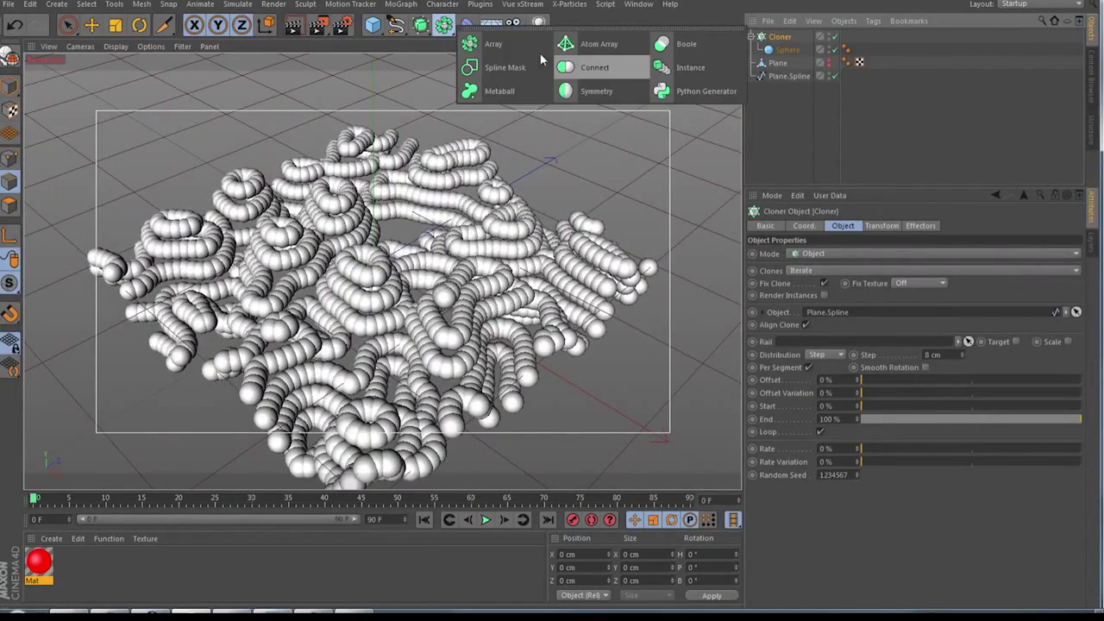
pyautogui.keyDown('alt'); pyautogui.click(613, 66); pyautogui.keyUp('alt')
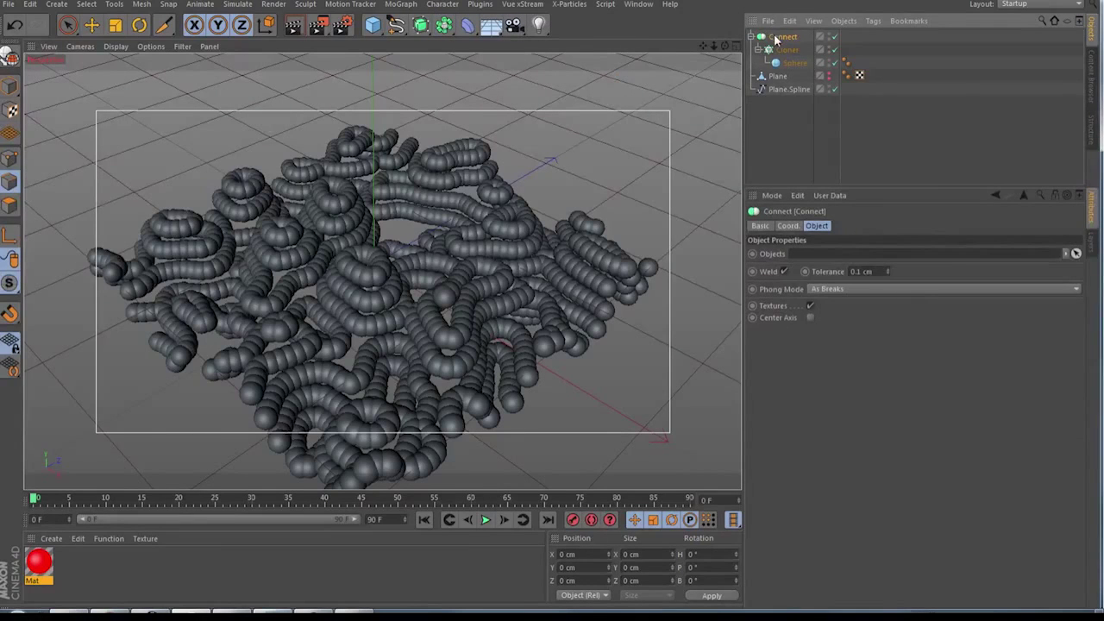
pyautogui.press('c')
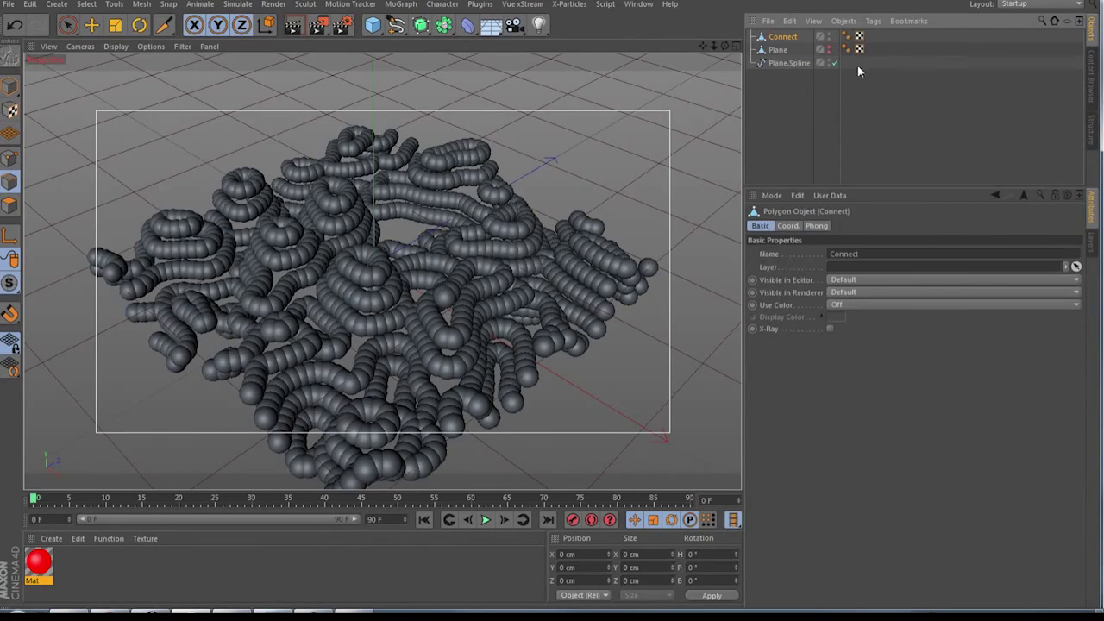
# Rename the converted Connect mesh to element
pyautogui.rightClick(785, 37)
pyautogui.press('Escape')
pyautogui.doubleClick(785, 37)
pyautogui.write('c')
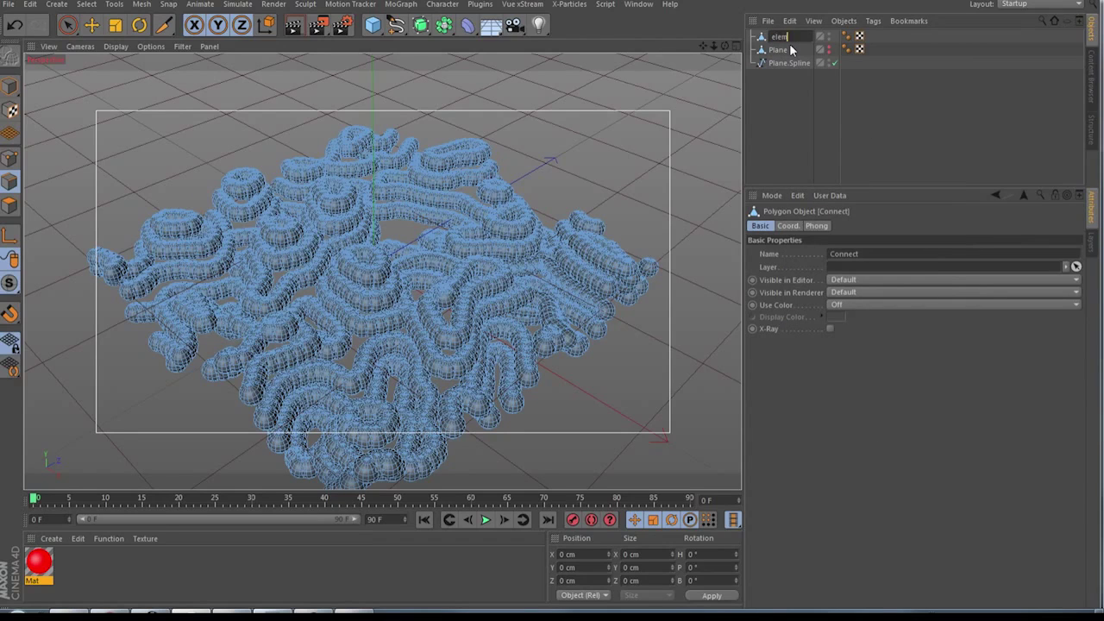
pyautogui.press('Return')
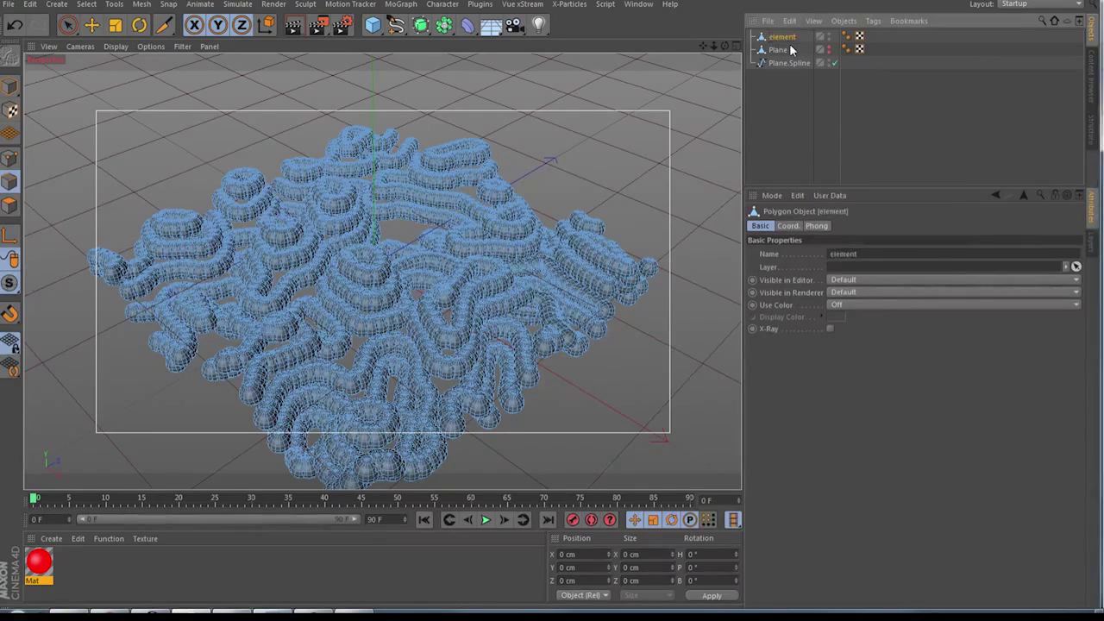
# Show the mesh from the side in the full-size Right view, in Model mode with Gouraud Shading
pyautogui.click(735, 46)
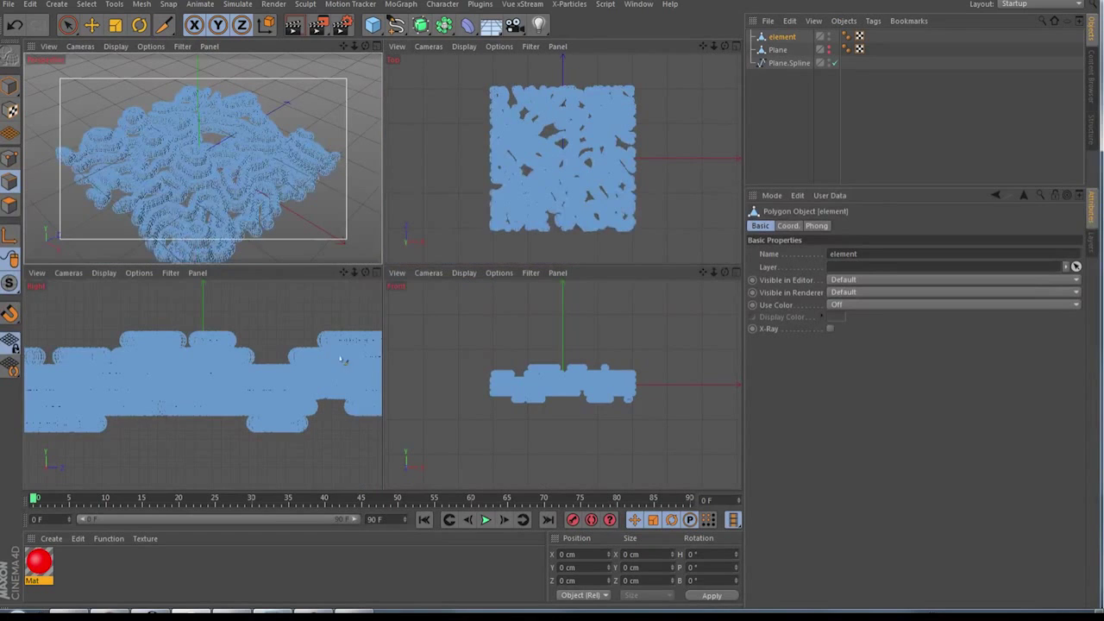
pyautogui.click(374, 272)
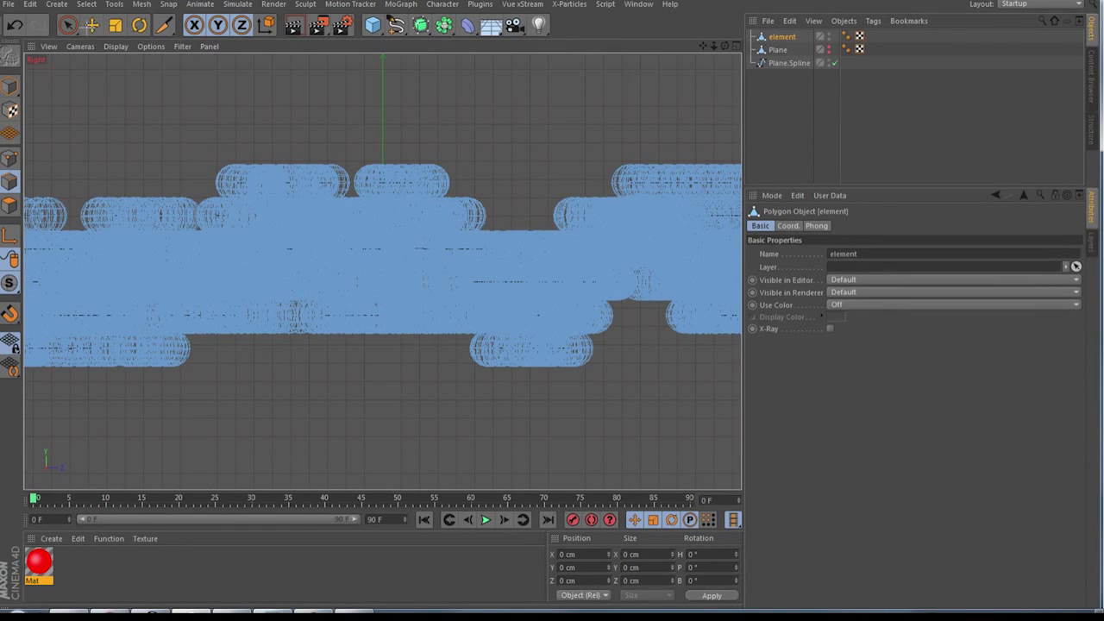
pyautogui.click(92, 25)
pyautogui.click(10, 85)
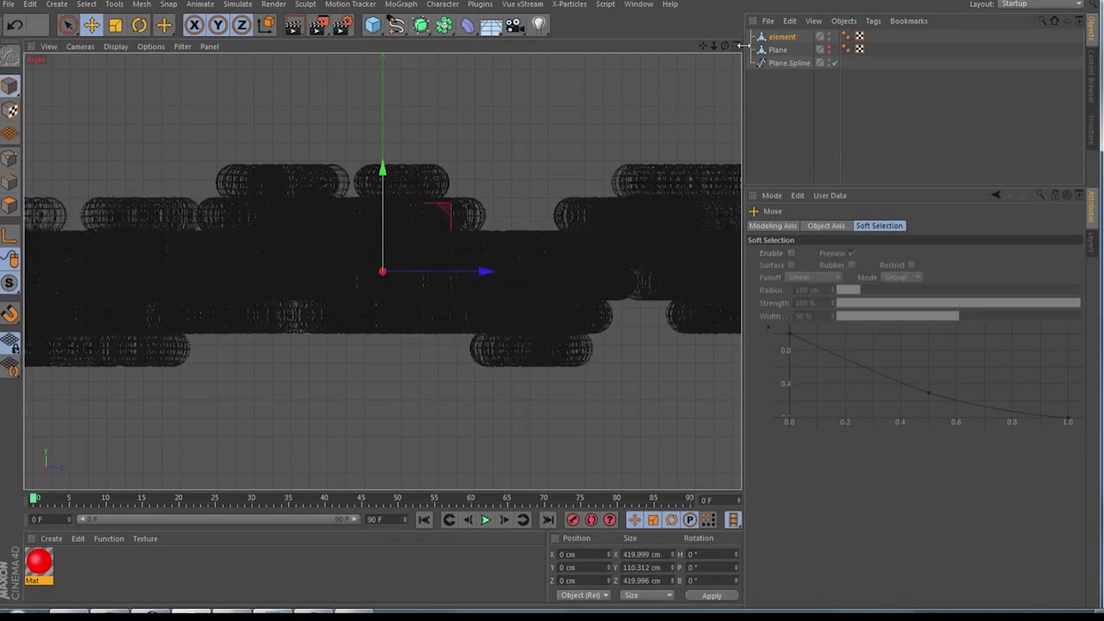
pyautogui.moveTo(710, 48); pyautogui.dragTo(707, 51)
pyautogui.click(119, 46)
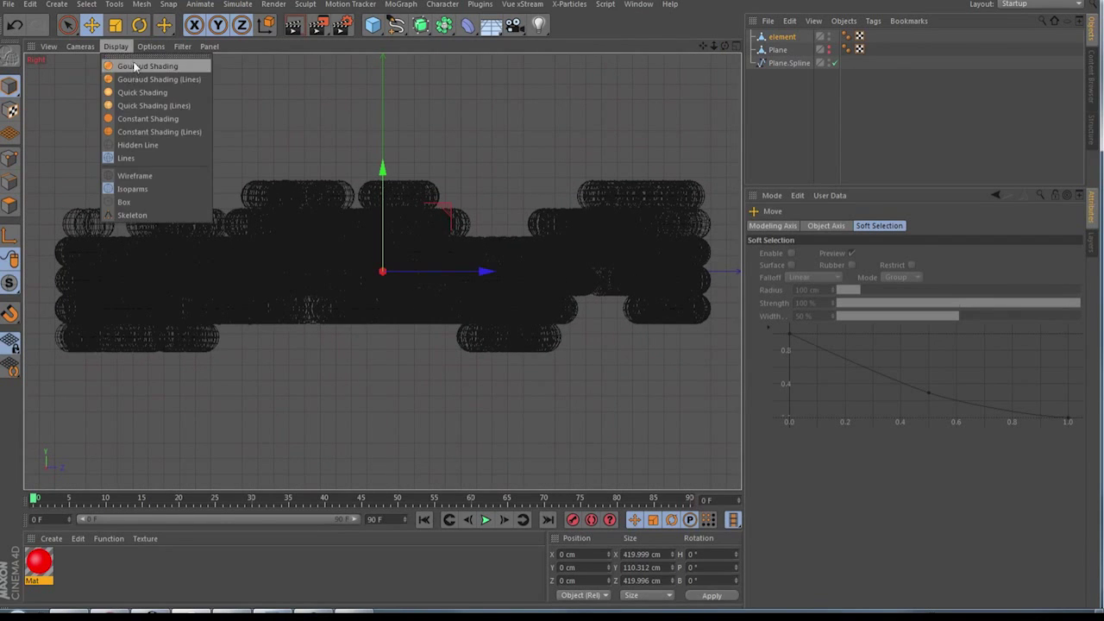
pyautogui.click(151, 65)
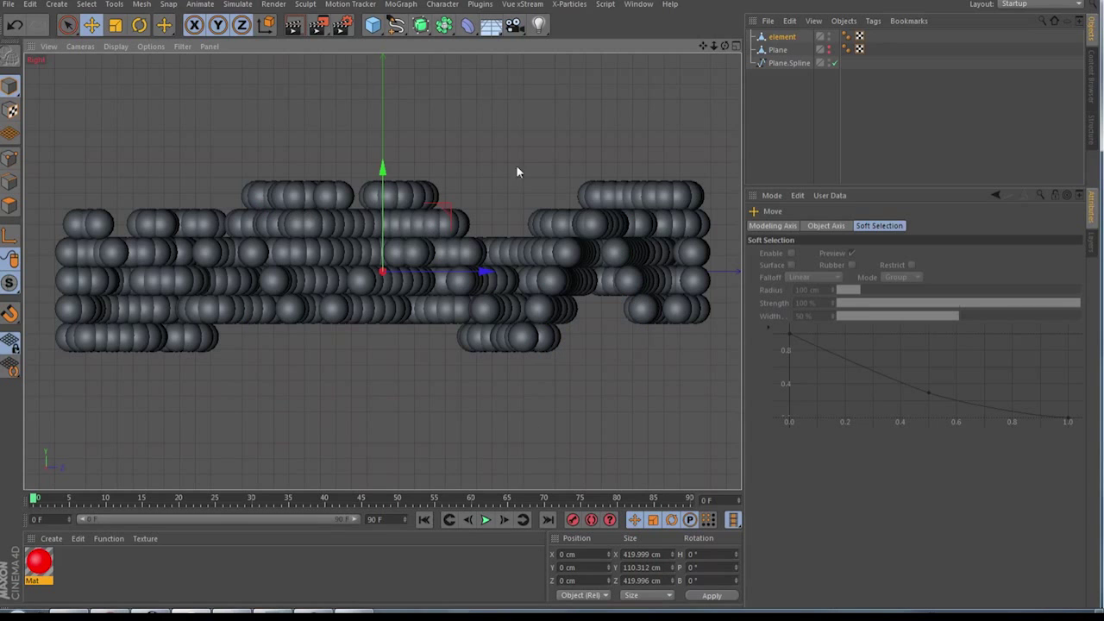
# Start a vertex map on the element mesh with the Paint Tool
pyautogui.click(780, 36)
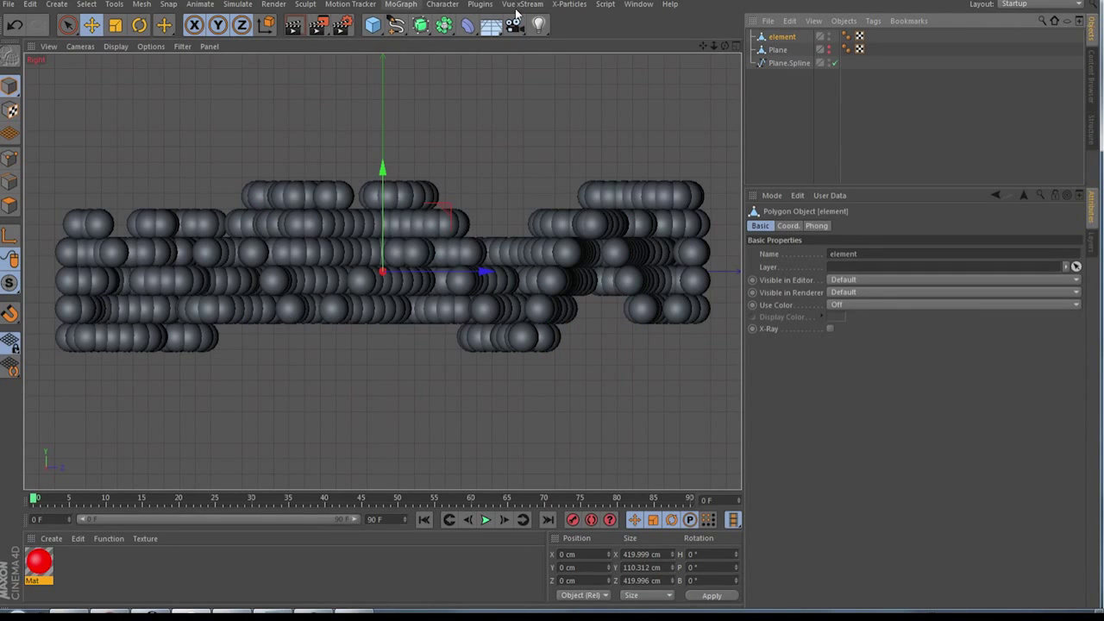
pyautogui.click(442, 4)
pyautogui.click(463, 165)
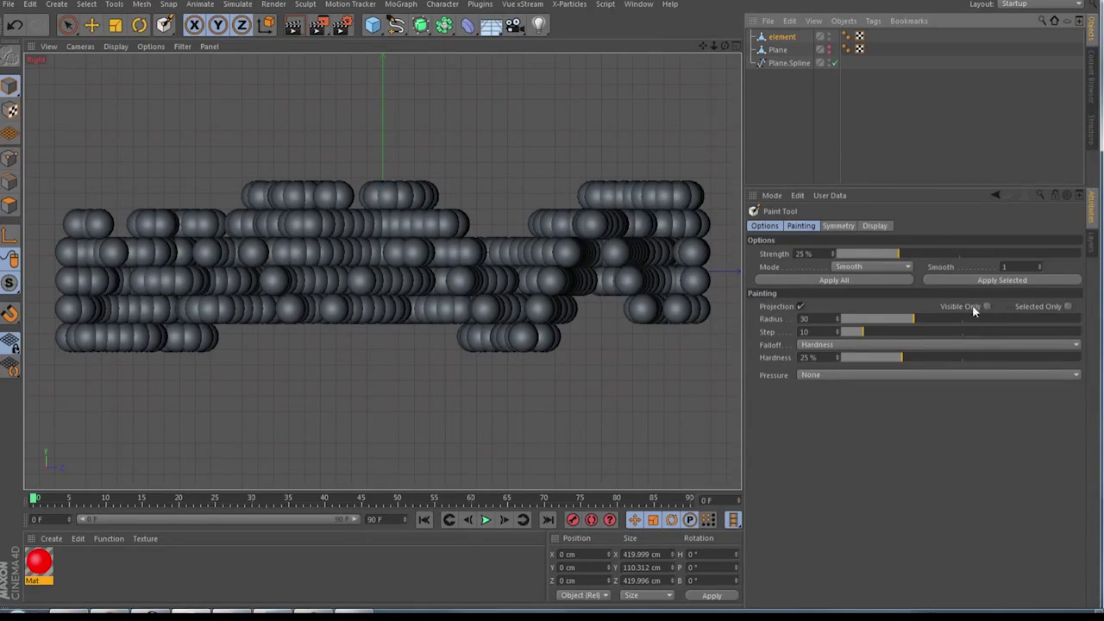
pyautogui.click(680, 190)
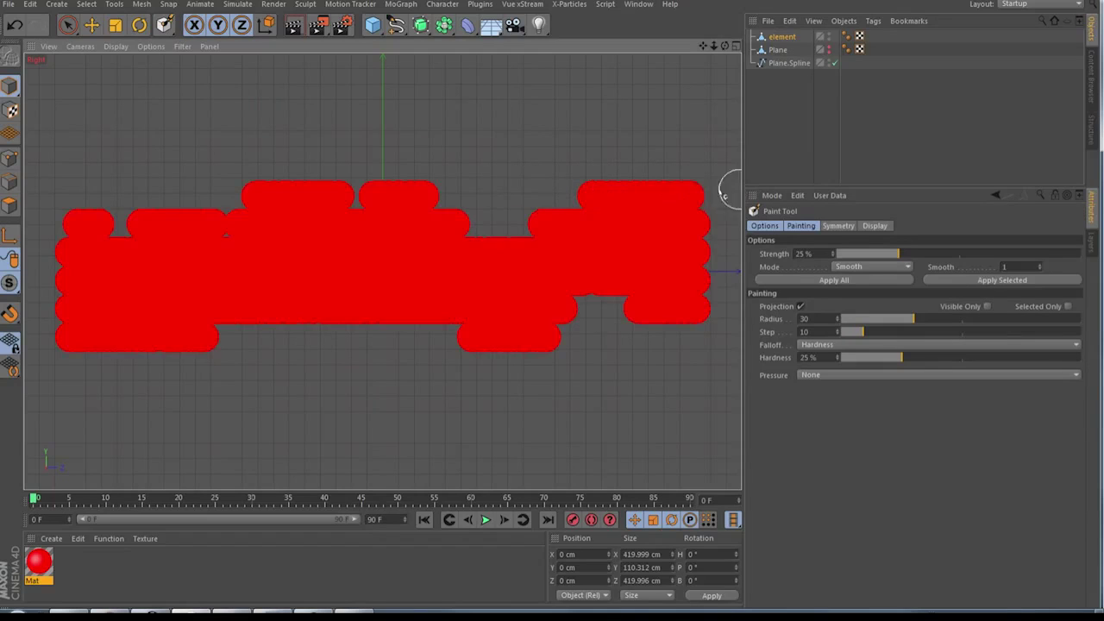
pyautogui.click(547, 192)
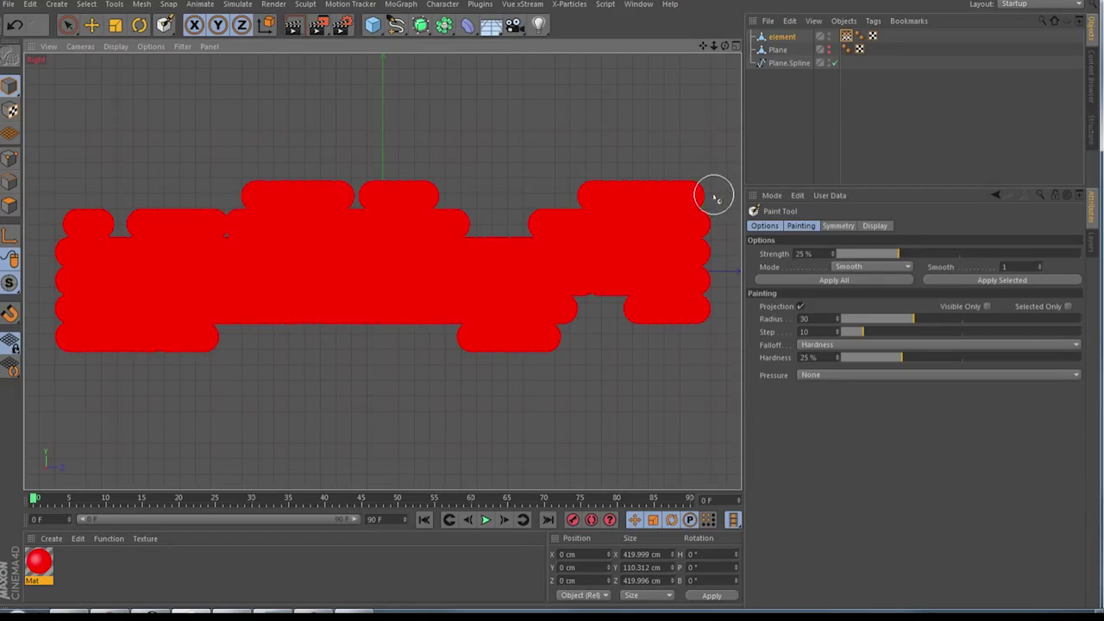
# Set the Paint Tool to Add mode and paint full vertex weight over the two uppermost layers of spheres
pyautogui.click(841, 266)
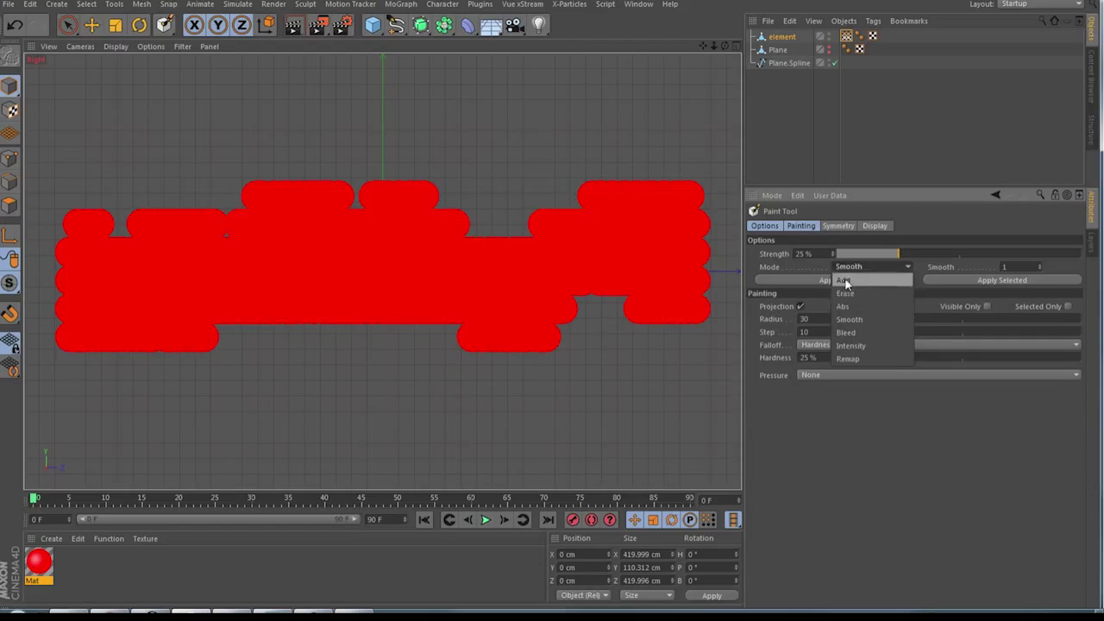
pyautogui.click(846, 281)
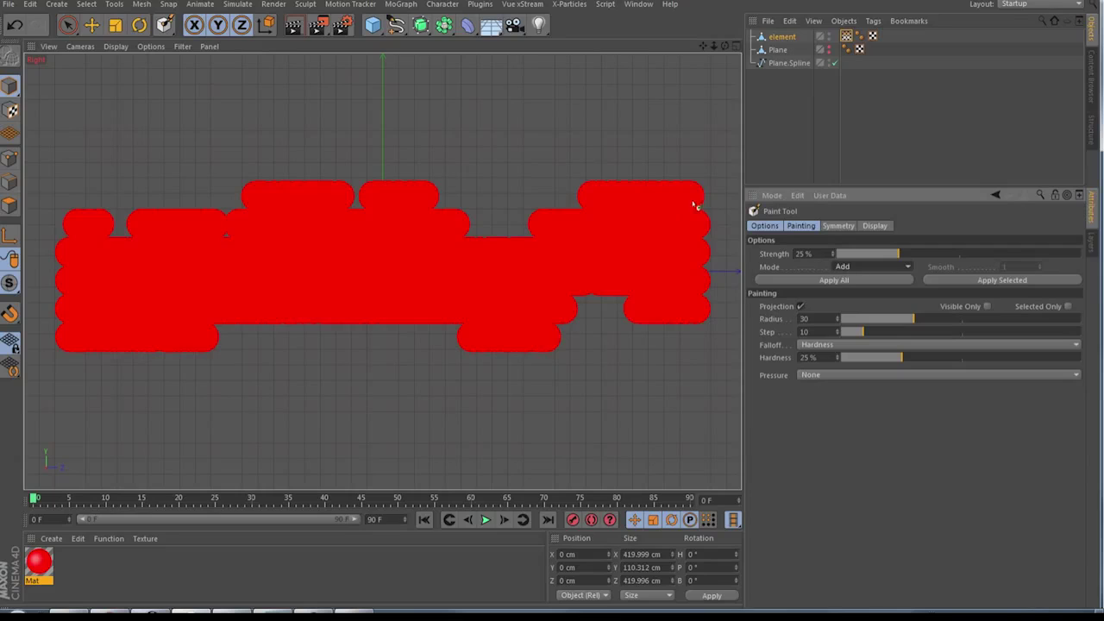
pyautogui.moveTo(695, 186)
pyautogui.mouseDown()
pyautogui.moveTo(529, 198)
pyautogui.moveTo(715, 197)
pyautogui.moveTo(624, 217)
pyautogui.moveTo(475, 216)
pyautogui.moveTo(729, 226)
pyautogui.moveTo(84, 228)
pyautogui.moveTo(38, 217)
pyautogui.moveTo(498, 205)
pyautogui.moveTo(466, 189)
pyautogui.moveTo(405, 188)
pyautogui.moveTo(196, 202)
pyautogui.moveTo(256, 184)
pyautogui.moveTo(474, 183)
pyautogui.mouseUp()
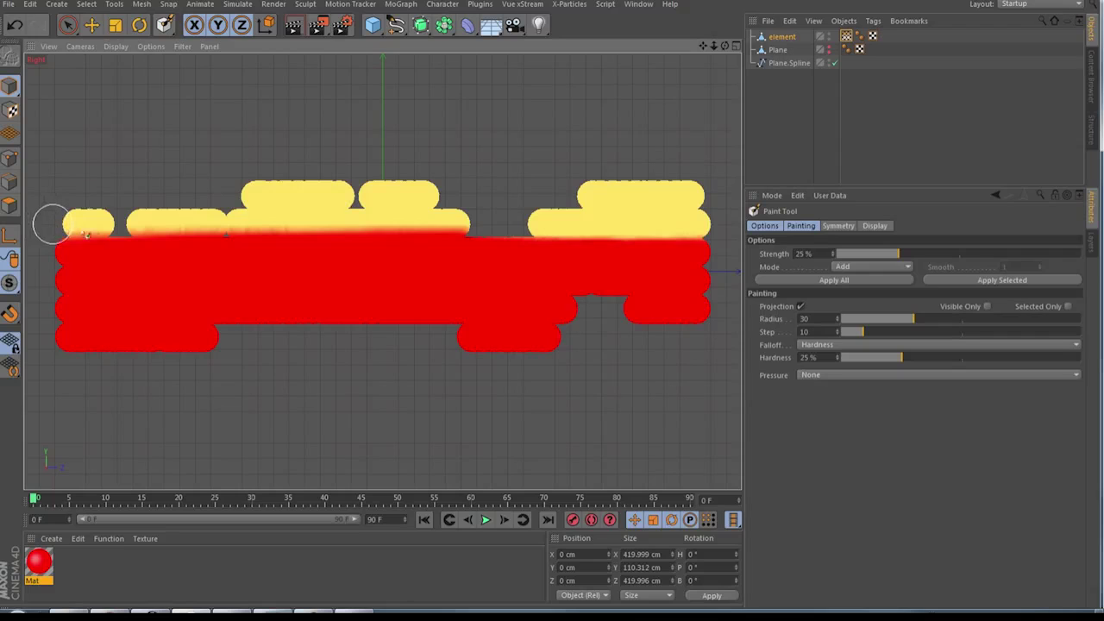
pyautogui.moveTo(86, 234)
pyautogui.mouseDown()
pyautogui.moveTo(665, 227)
pyautogui.moveTo(715, 214)
pyautogui.moveTo(749, 226)
pyautogui.mouseUp()
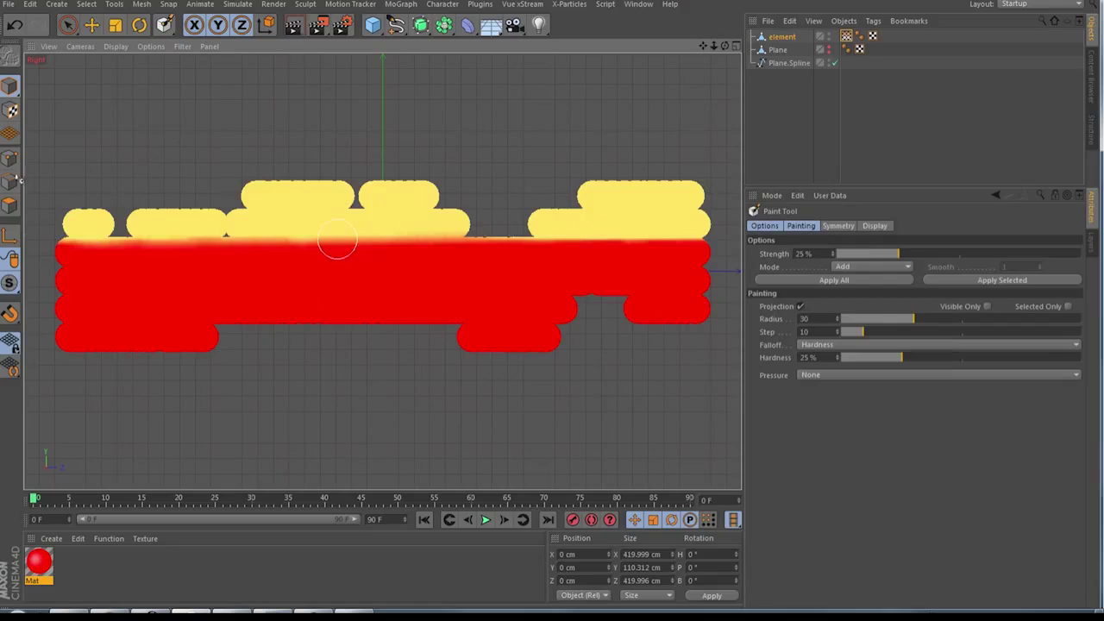
# Switch the Paint Tool to Smooth mode, blend the edge below the painted layers, and apply the smoothing to all points
pyautogui.click(853, 266)
pyautogui.click(852, 324)
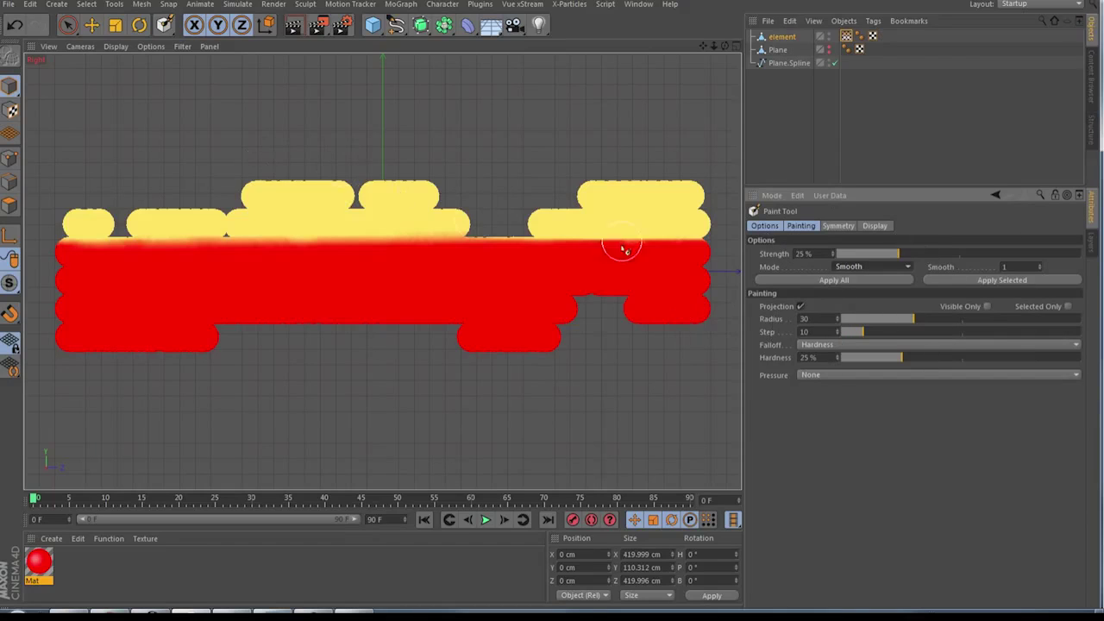
pyautogui.moveTo(720, 245); pyautogui.dragTo(25, 256)
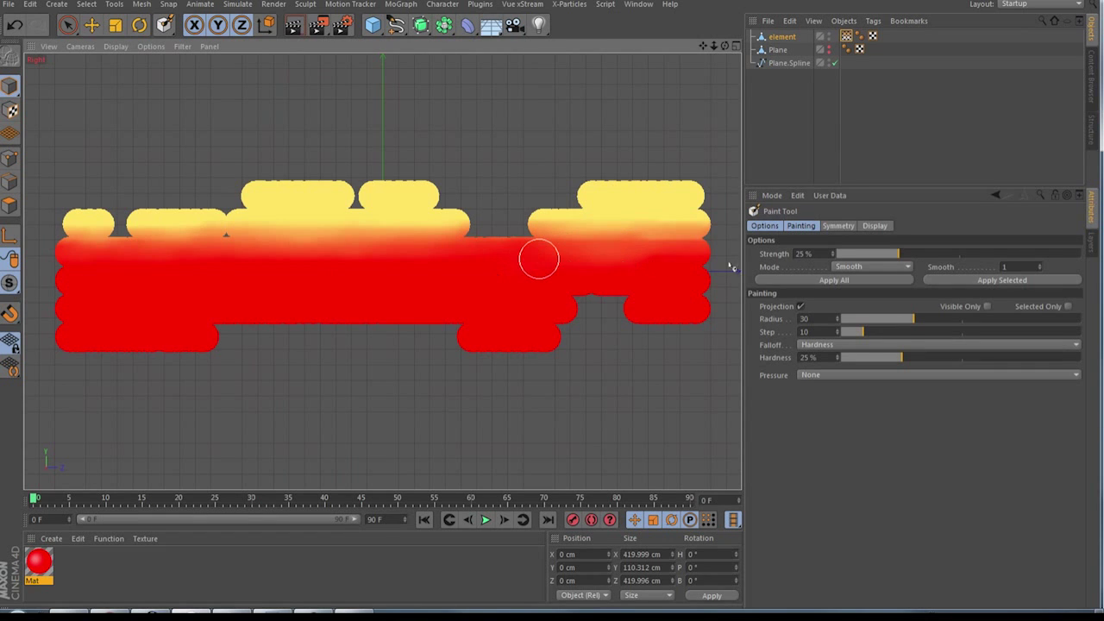
pyautogui.click(892, 278)
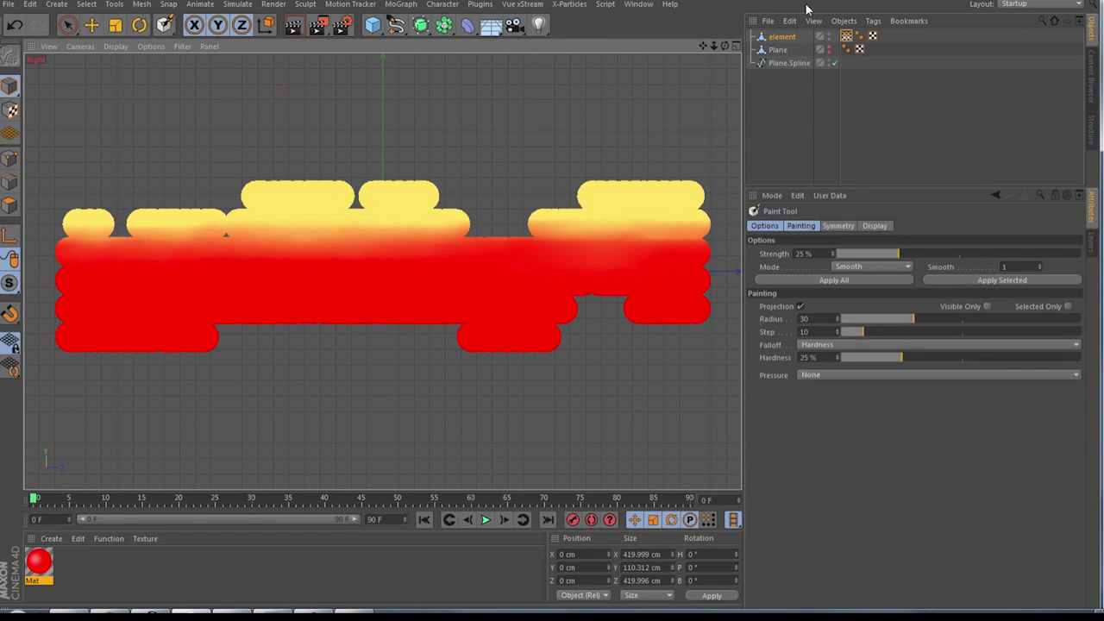
# Return to the full-size Perspective view, leave the Paint Tool for the Move tool, and deselect the mesh
pyautogui.click(735, 47)
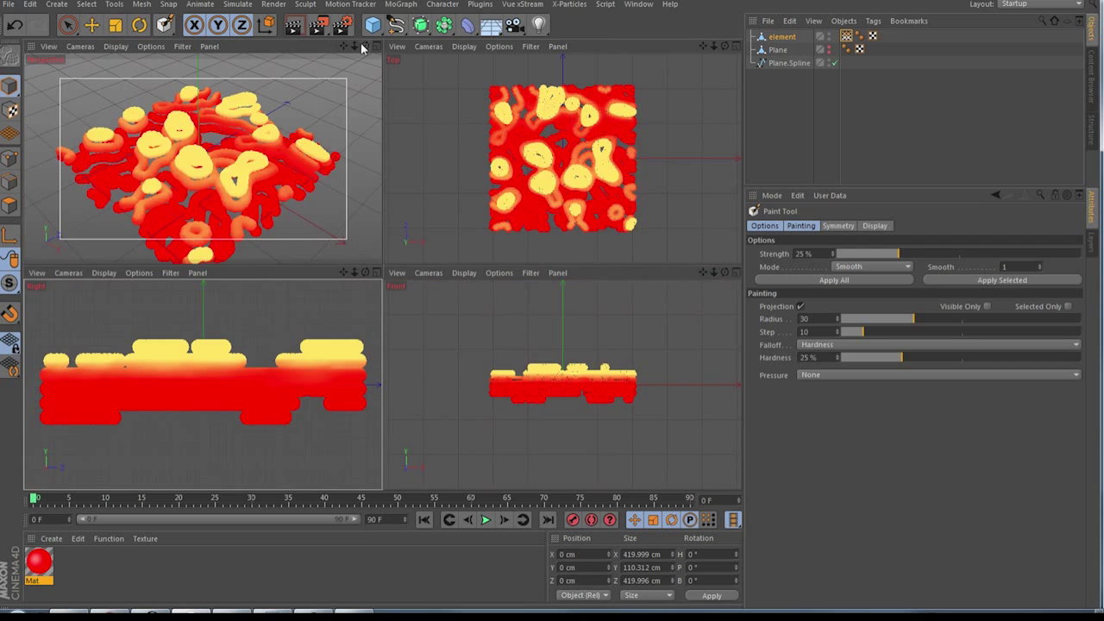
pyautogui.click(376, 46)
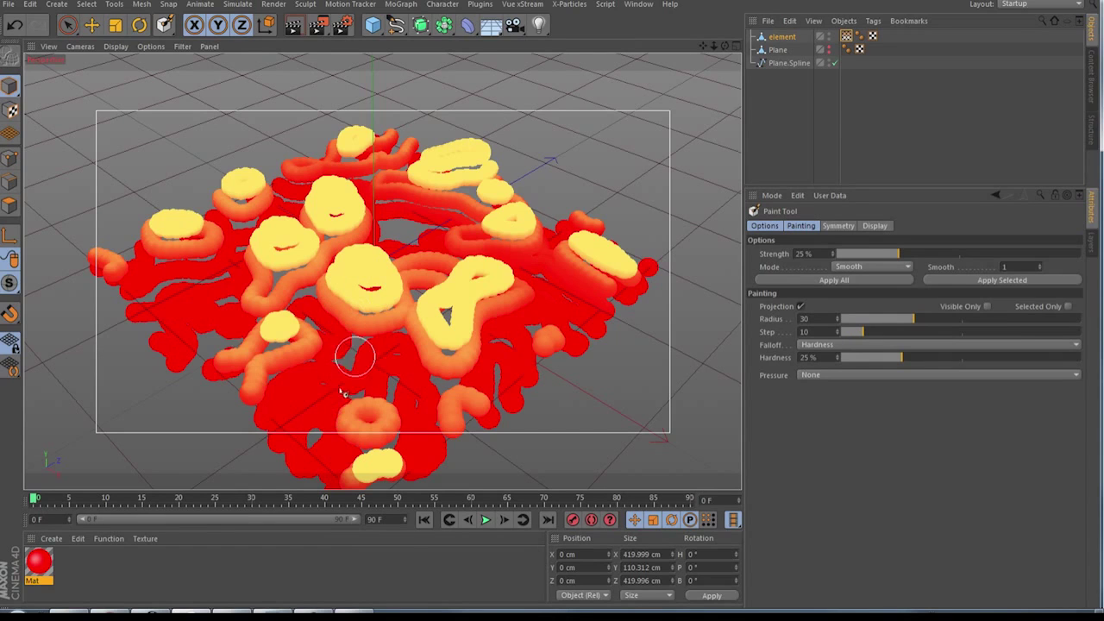
pyautogui.click(92, 26)
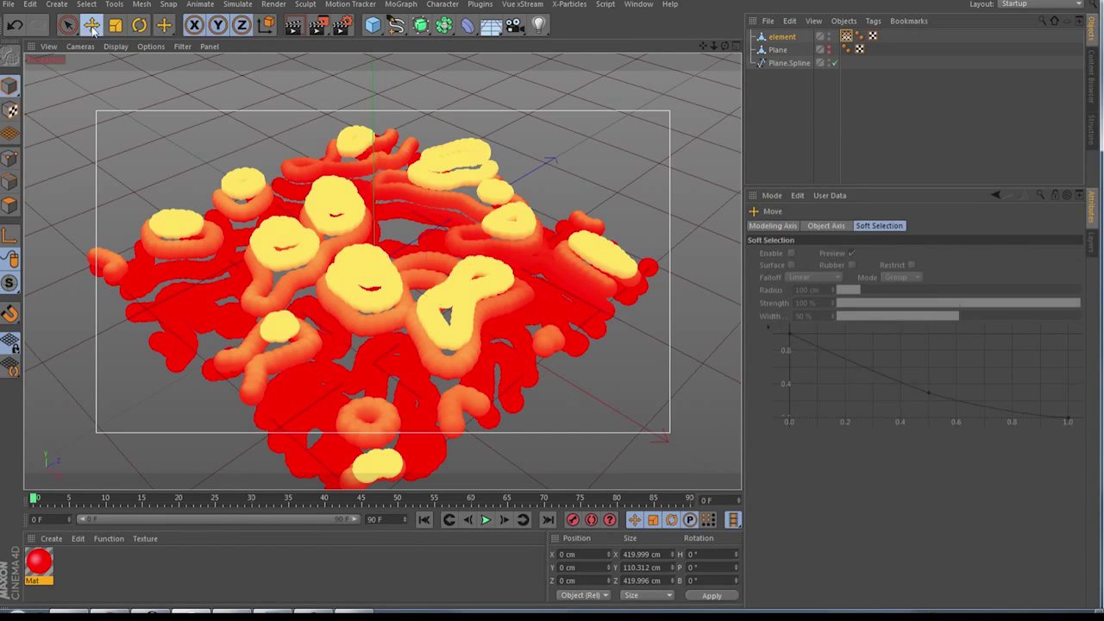
pyautogui.click(906, 143)
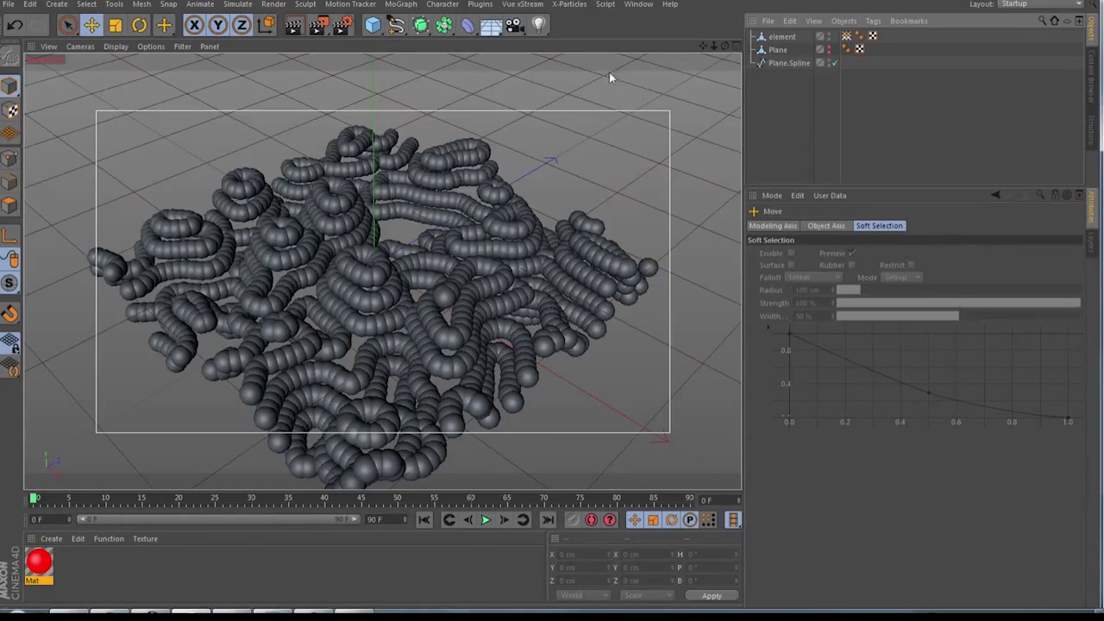
pyautogui.moveTo(724, 46); pyautogui.dragTo(702, 46)
# Delete the red material and create a new default material in its place
pyautogui.click(39, 562)
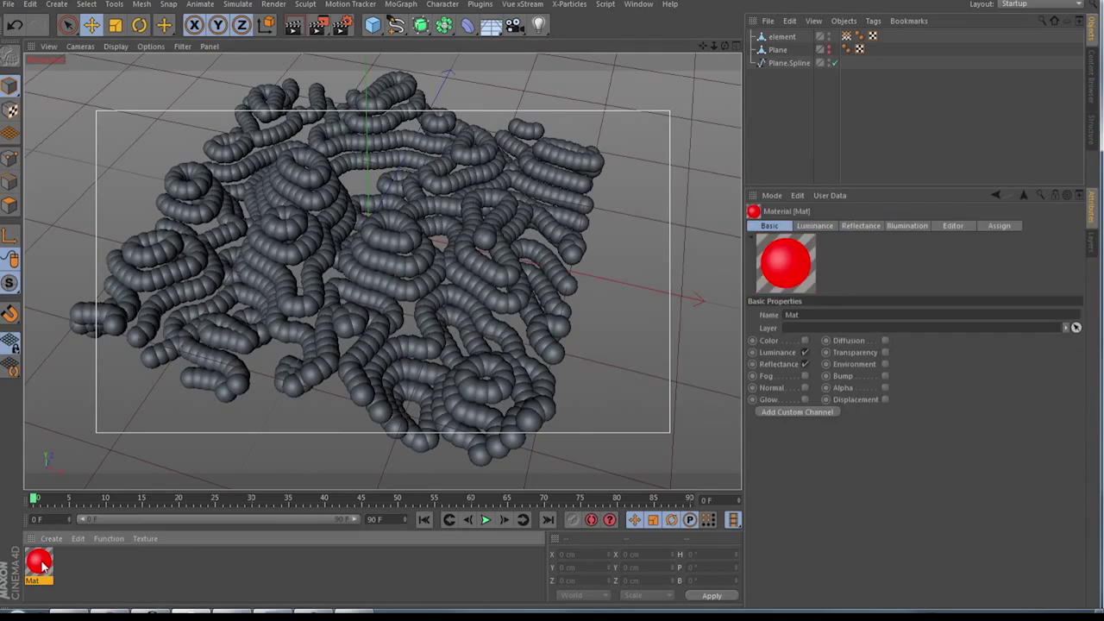
pyautogui.press('Delete')
pyautogui.doubleClick(69, 569)
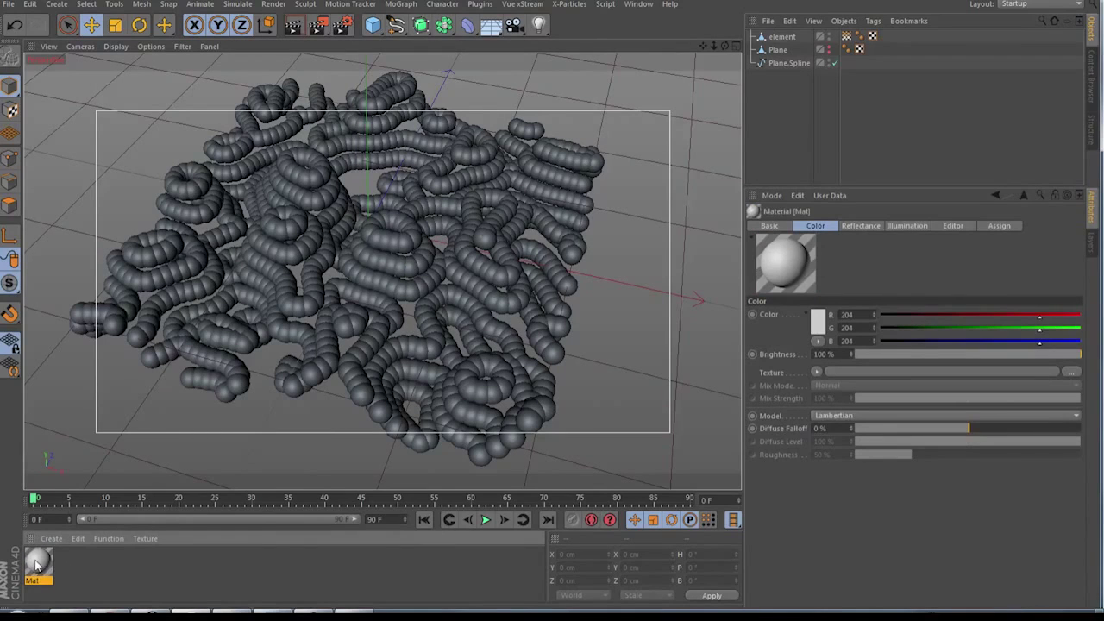
# Disable the new material's Color and Reflectance channels and enable Luminance
pyautogui.doubleClick(36, 565)
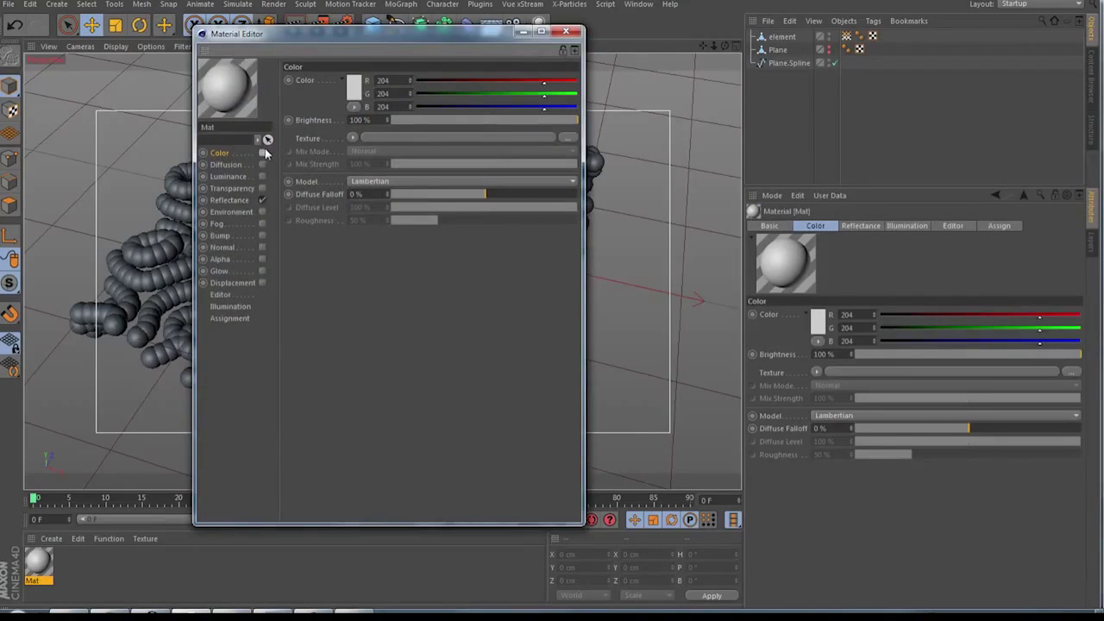
pyautogui.click(262, 152)
pyautogui.click(262, 200)
pyautogui.click(262, 177)
# Load a Fusion shader as the Luminance texture and enable its Use Mask option
pyautogui.click(348, 138)
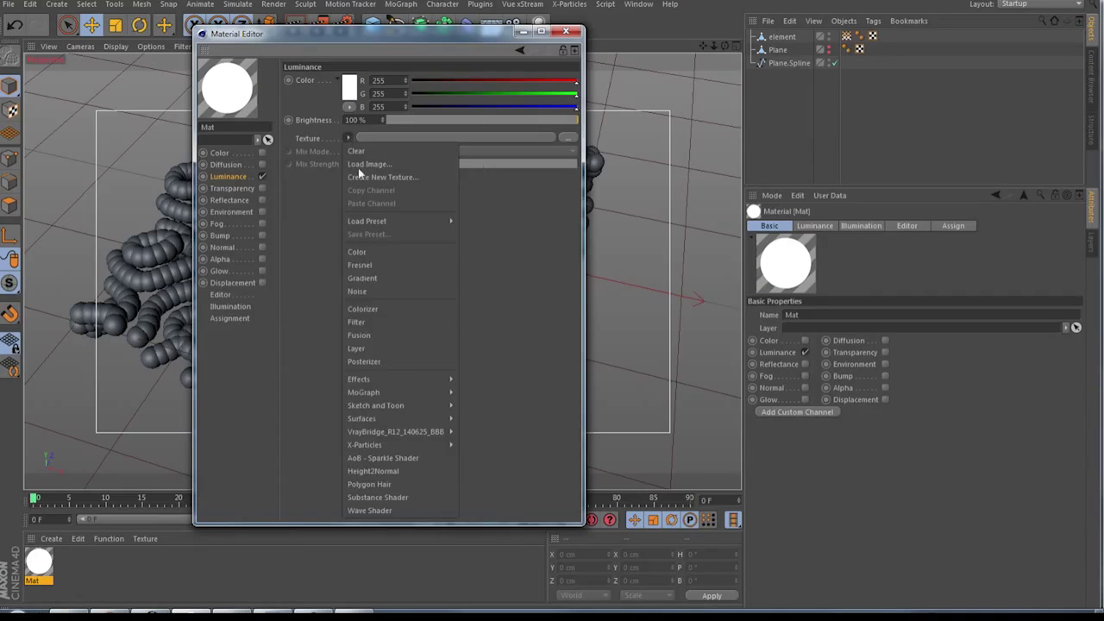
pyautogui.click(385, 335)
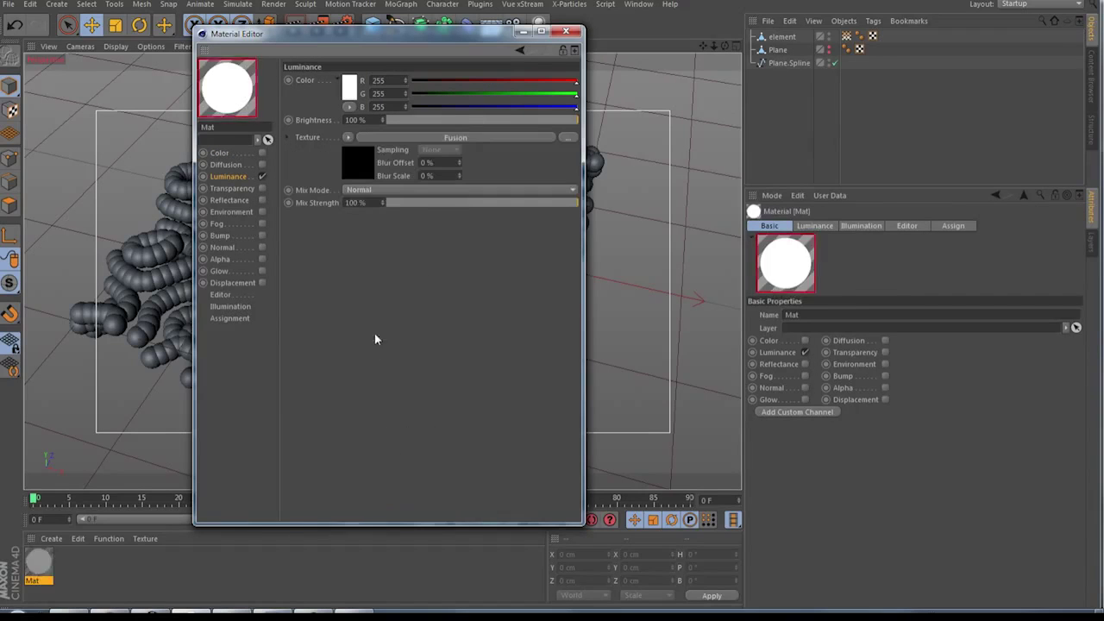
pyautogui.click(365, 164)
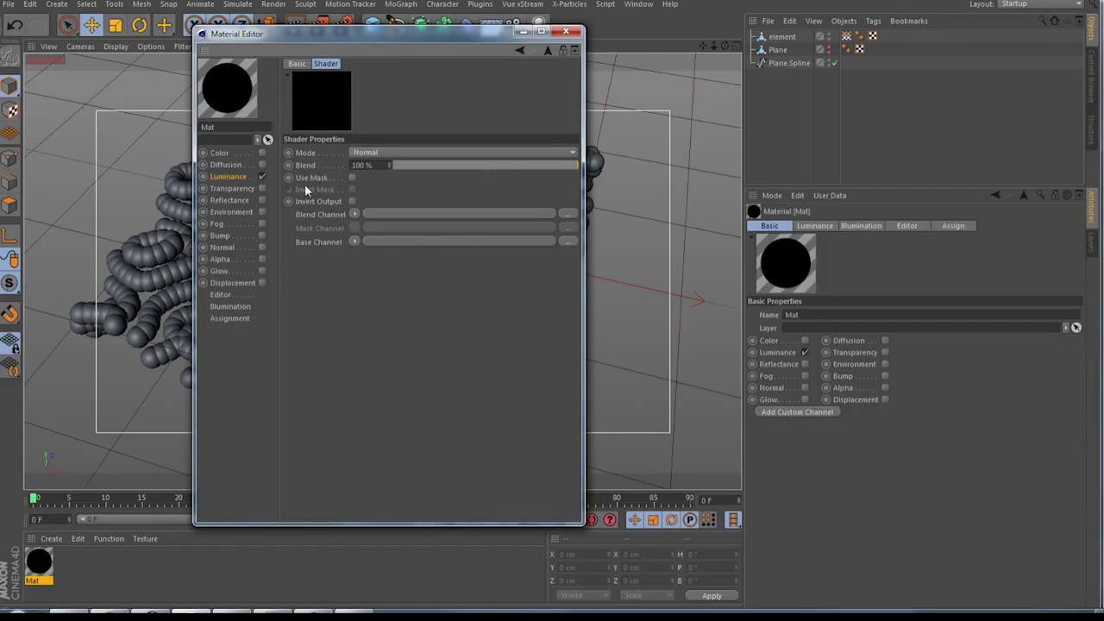
pyautogui.click(351, 177)
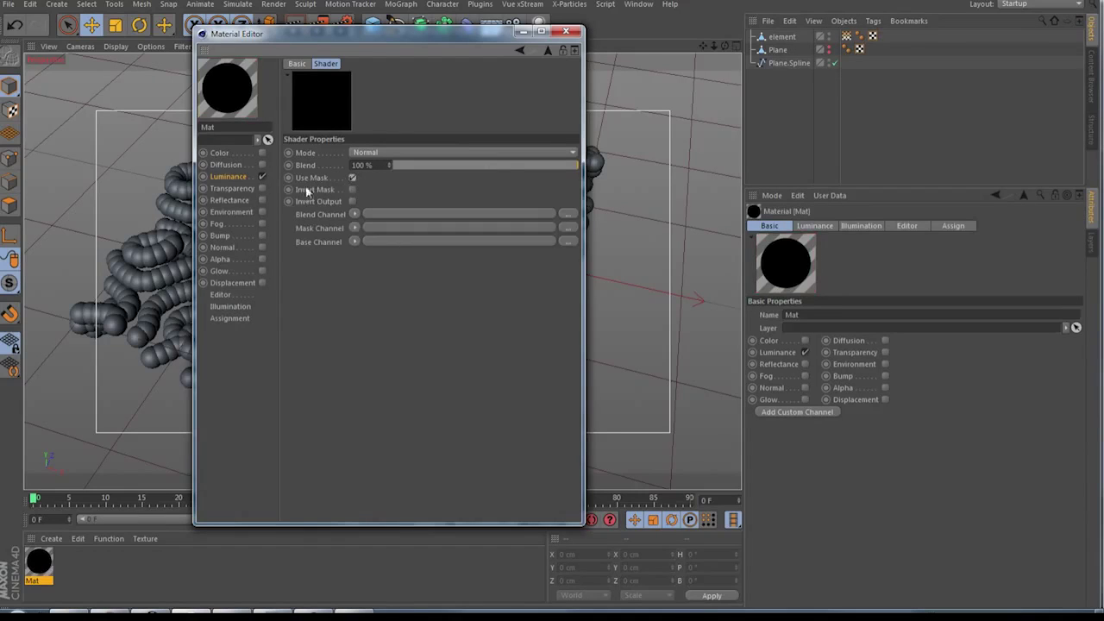
# Load a Vertex Map shader into the Fusion's Mask Channel and link the element object's vertex map tag to it
pyautogui.click(355, 228)
pyautogui.moveTo(394, 456)
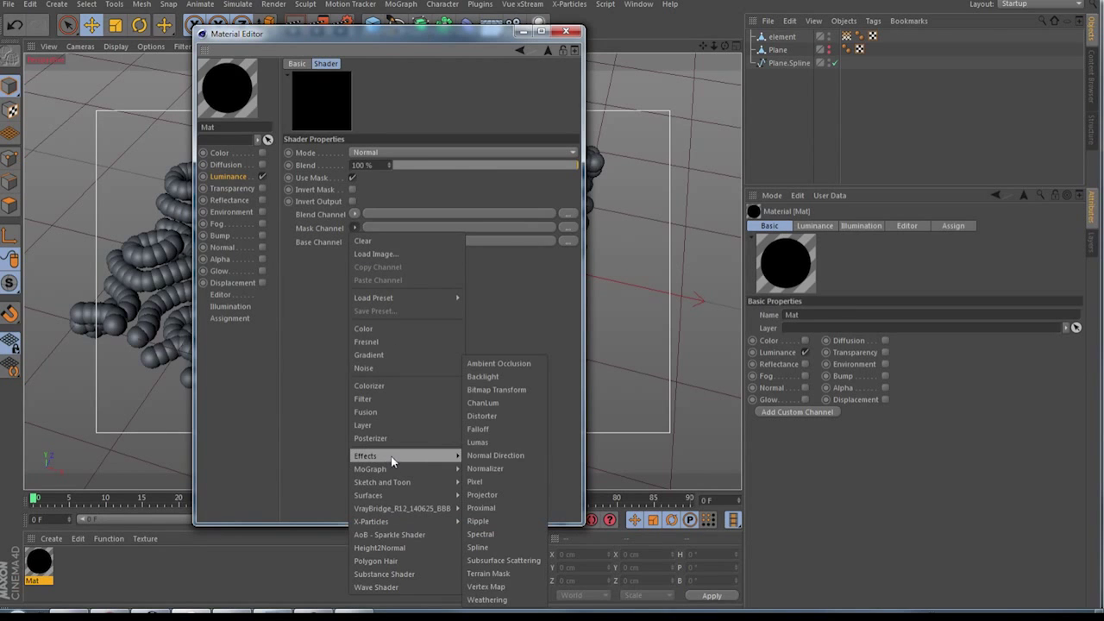
pyautogui.click(494, 588)
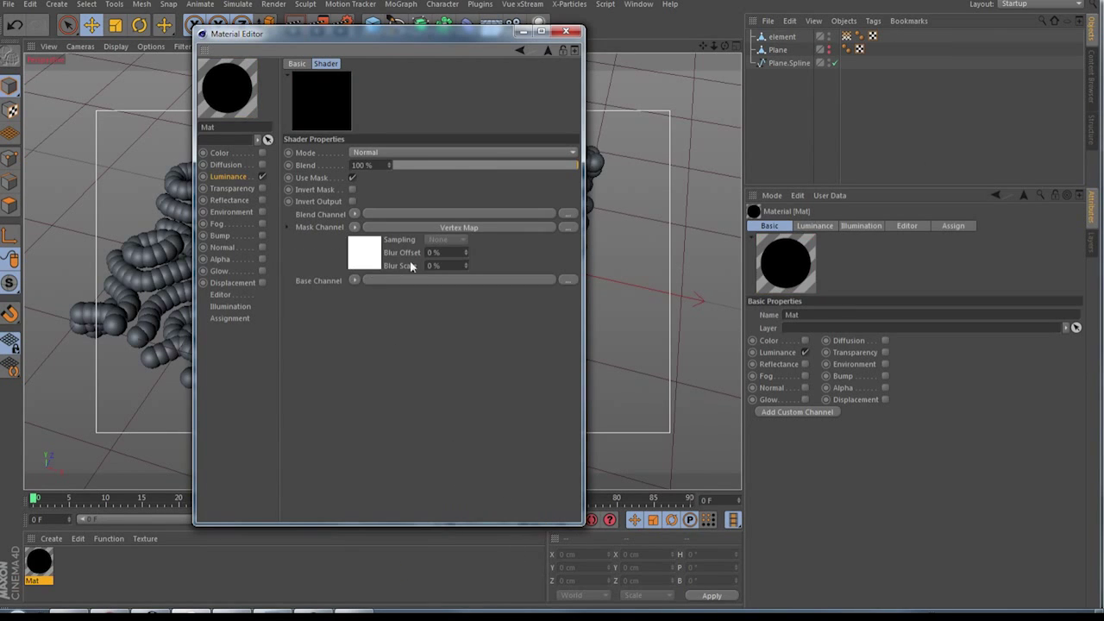
pyautogui.click(364, 263)
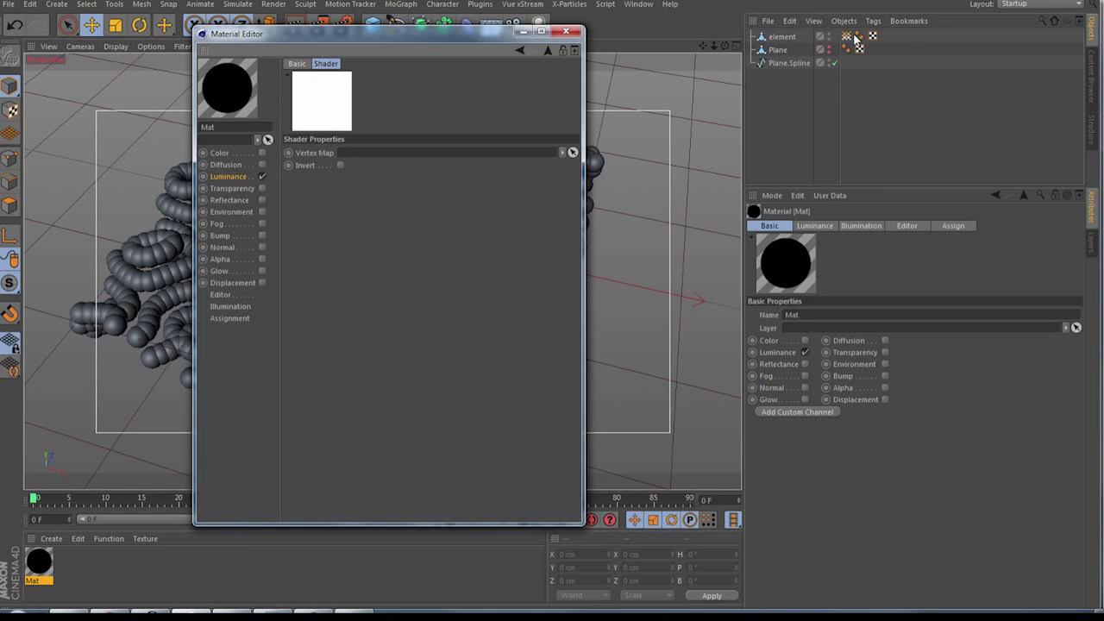
pyautogui.moveTo(847, 37); pyautogui.dragTo(426, 153)
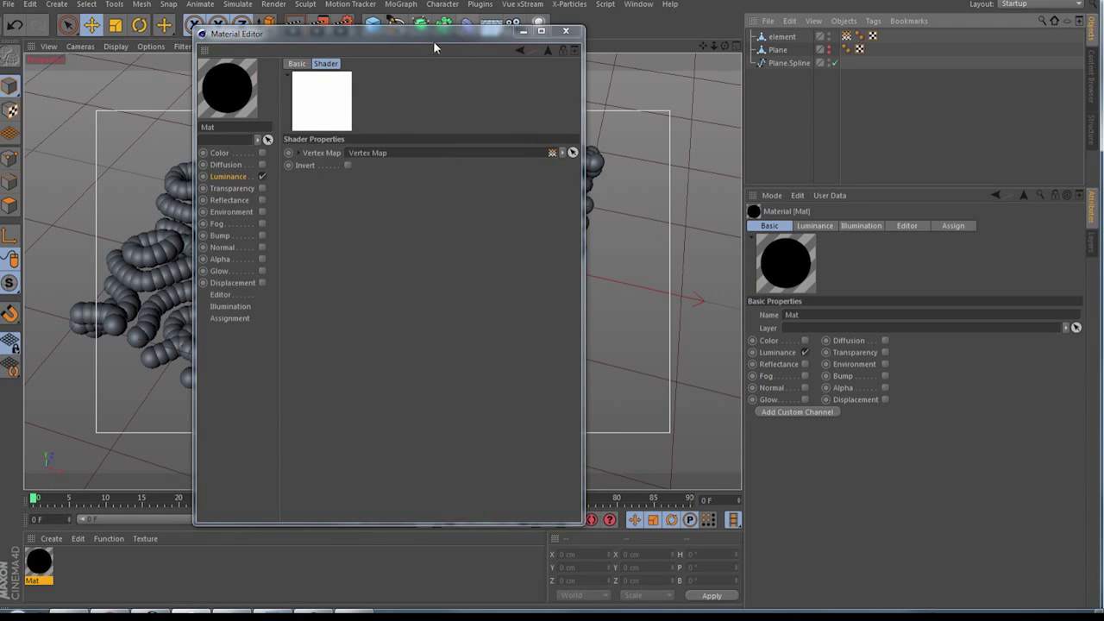
pyautogui.moveTo(432, 49); pyautogui.dragTo(865, 93)
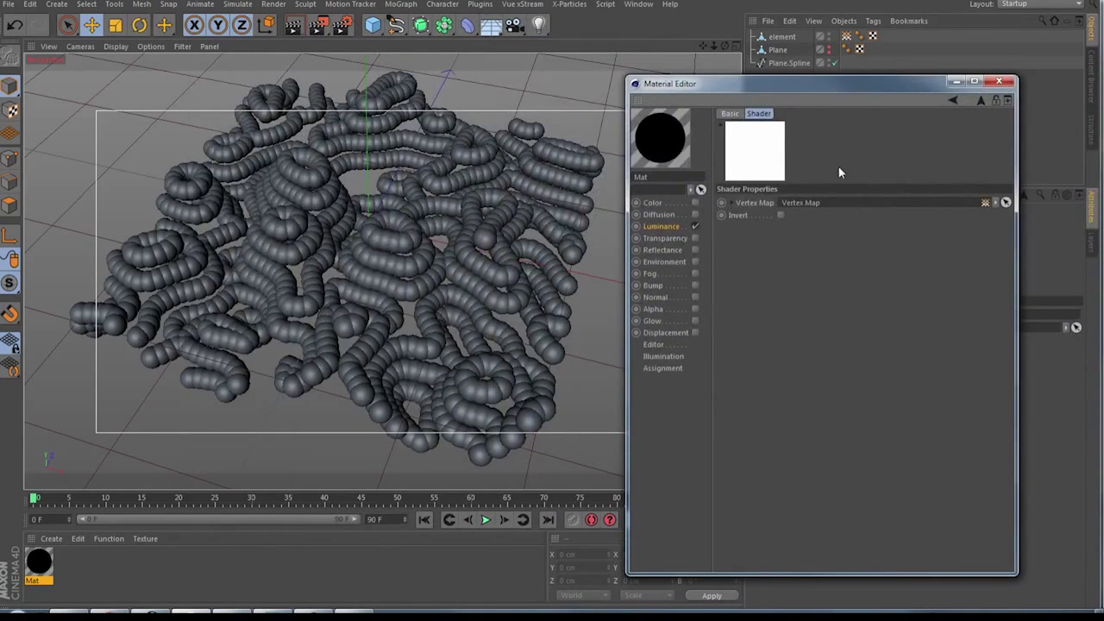
pyautogui.click(952, 100)
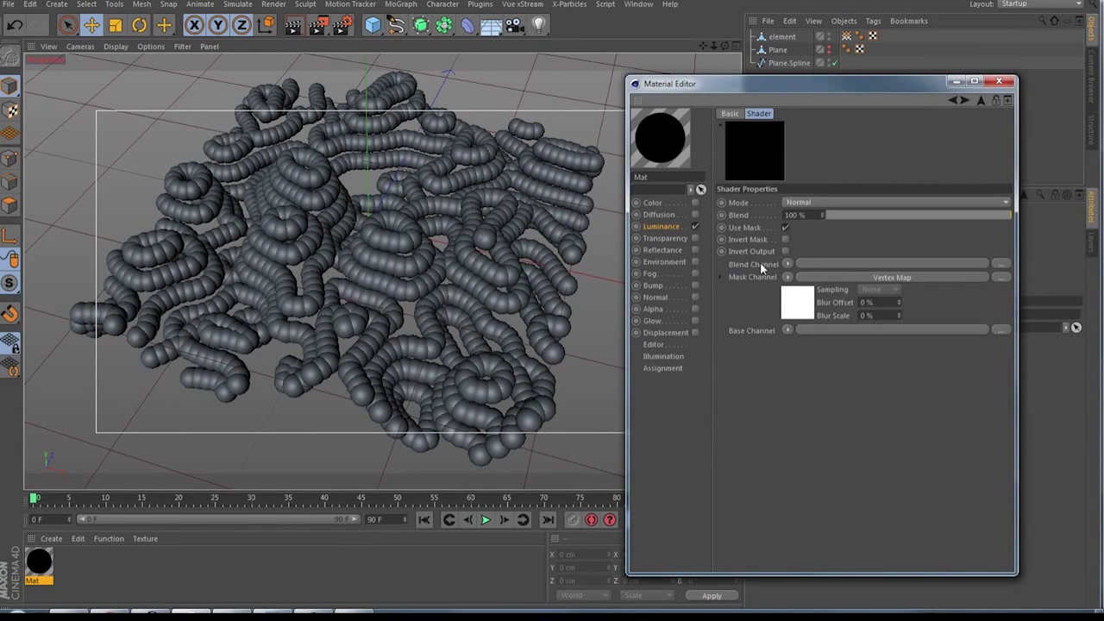
# Load Color shaders into the Fusion's Blend Channel and Base Channel
pyautogui.click(787, 263)
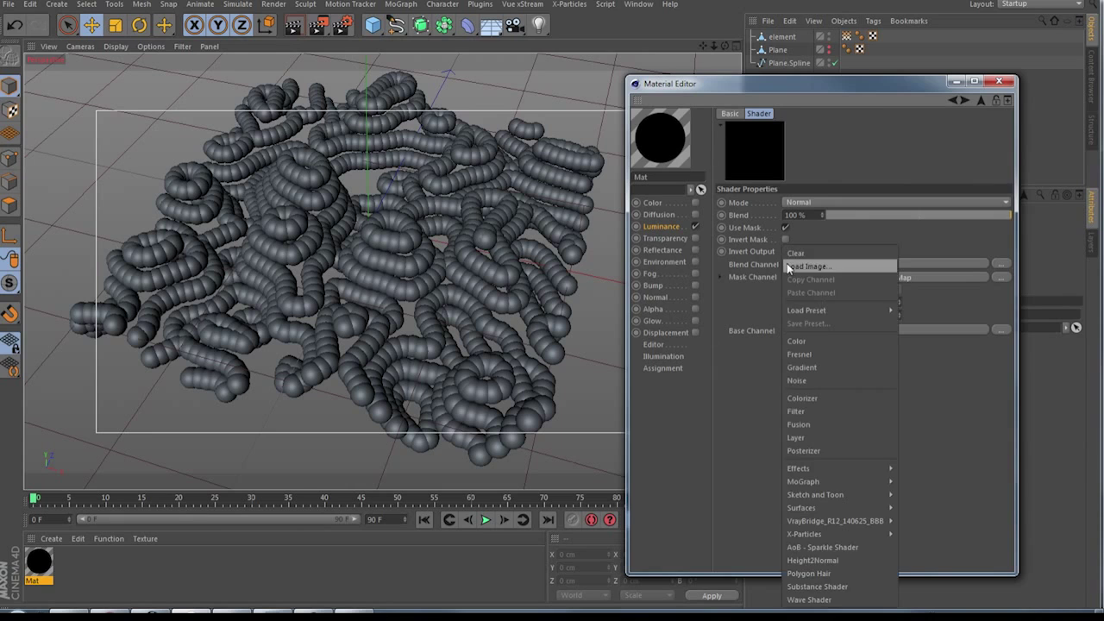
pyautogui.click(809, 341)
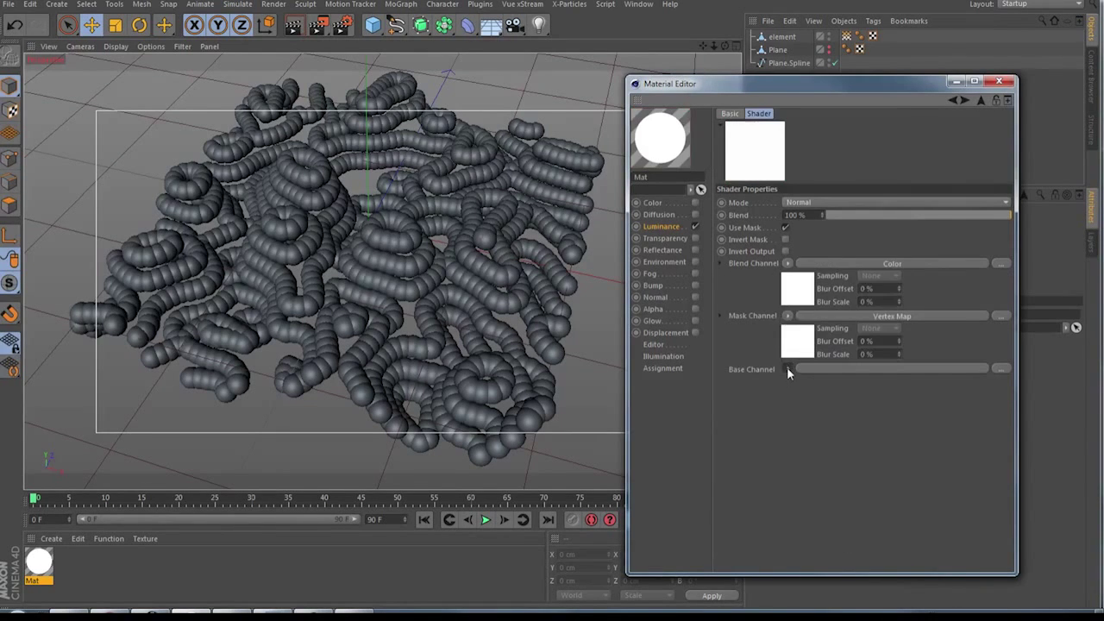
pyautogui.click(787, 368)
pyautogui.click(819, 100)
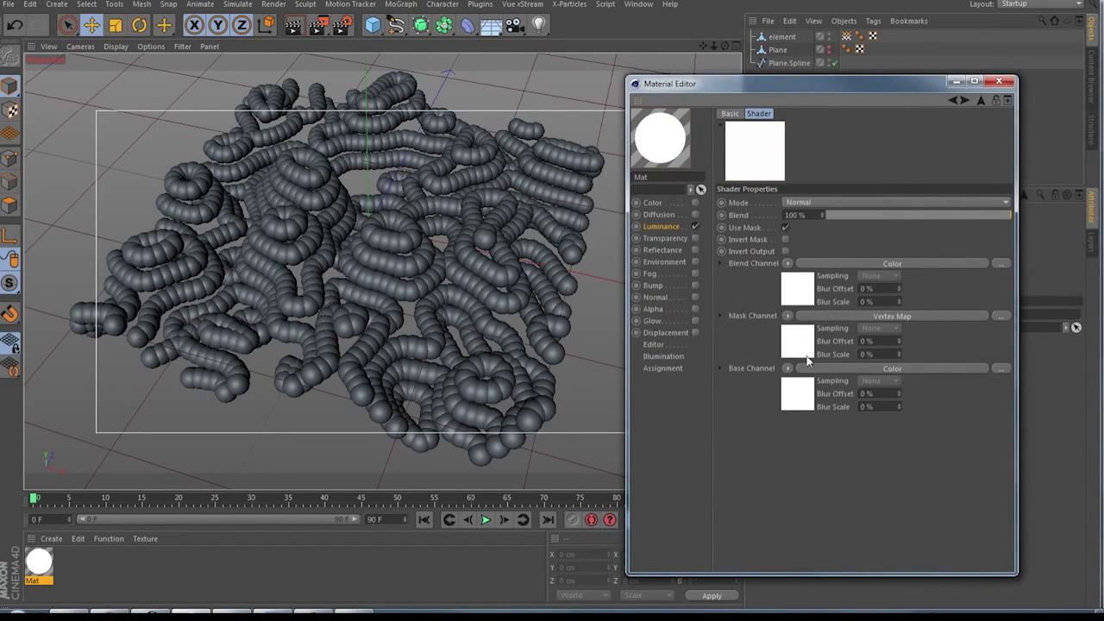
# Set the Blend Channel's color to pure red (R 255, G 0, B 0) and return to the Fusion shader
pyautogui.click(804, 297)
pyautogui.click(775, 207)
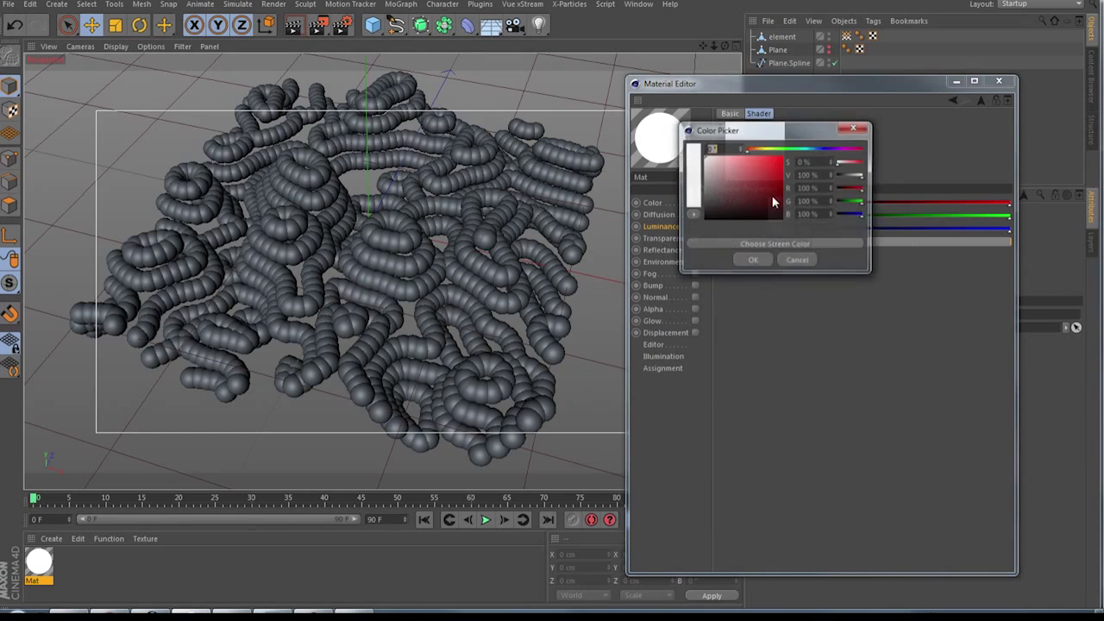
pyautogui.click(753, 262)
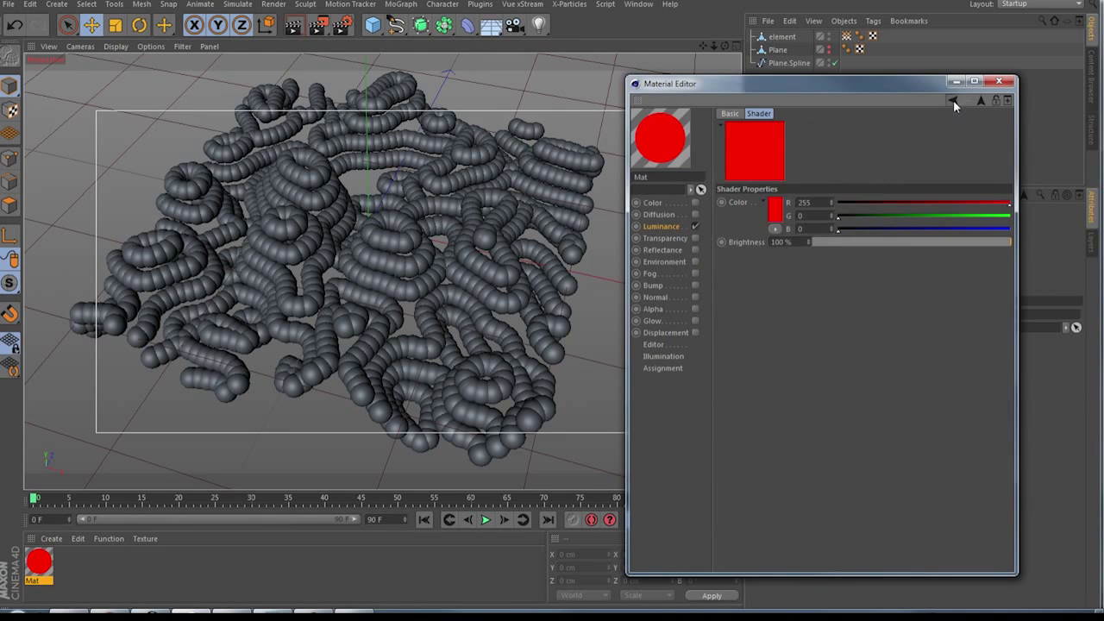
pyautogui.click(953, 101)
# Set the Base Channel's color to bright green (R 0, G 255, B 12) and return to the Fusion shader
pyautogui.click(787, 401)
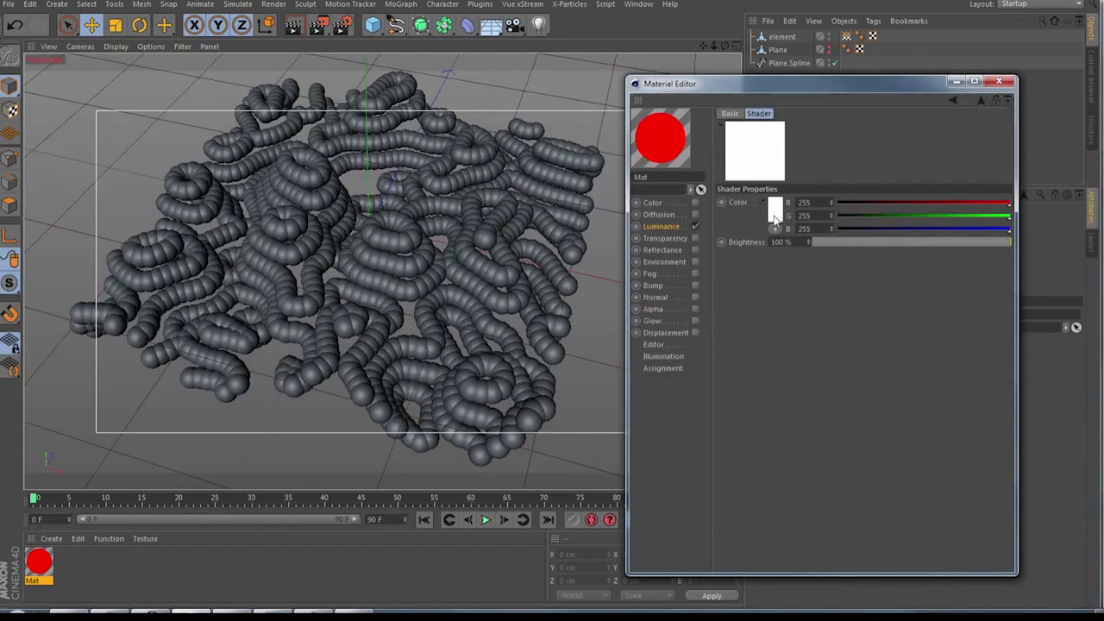
pyautogui.click(776, 220)
pyautogui.click(788, 167)
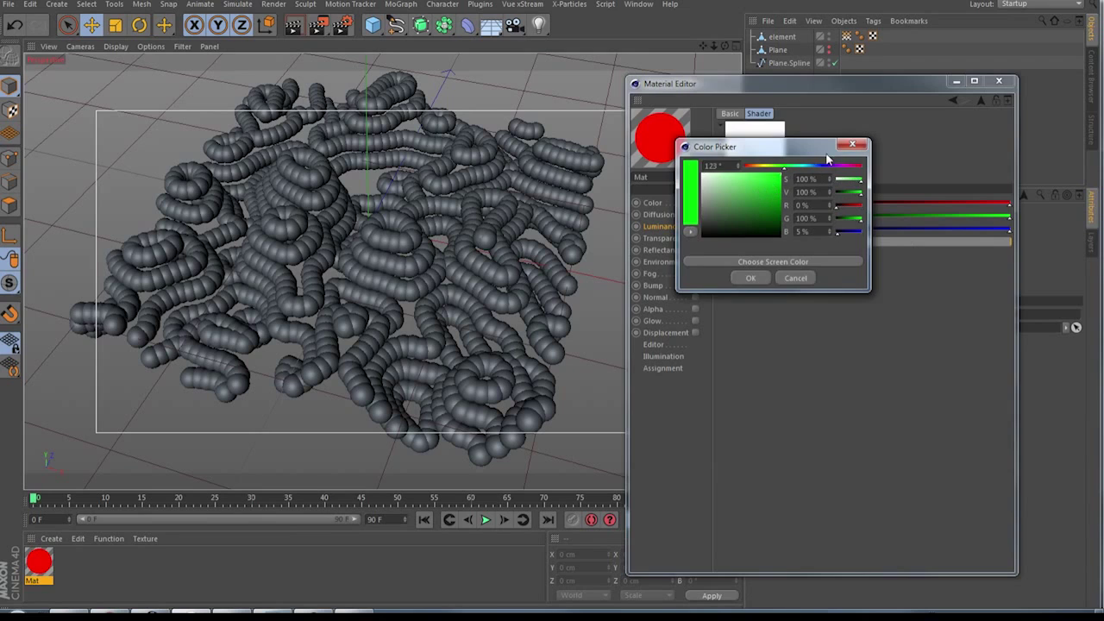
pyautogui.click(750, 278)
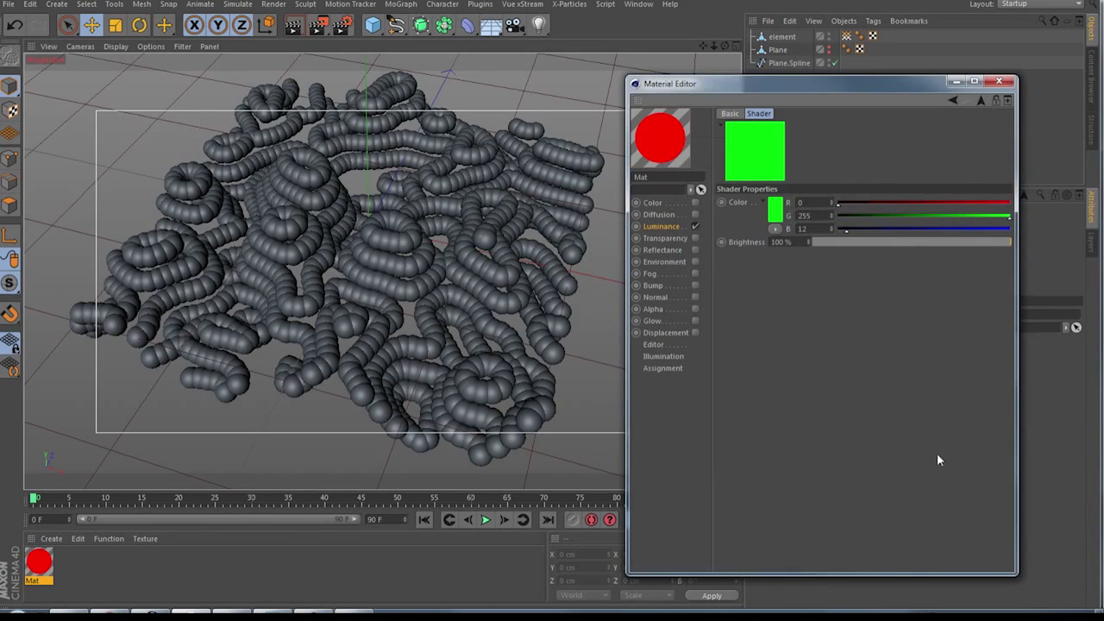
pyautogui.click(952, 100)
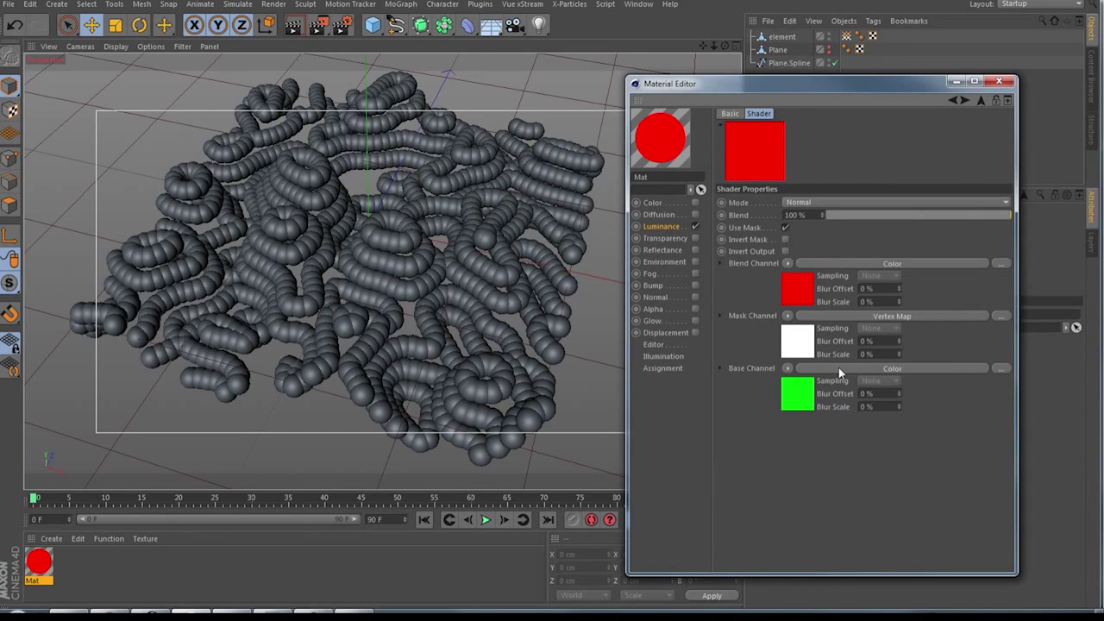
# Apply the material to the element object and render the view to preview the coloring
pyautogui.click(38, 561)
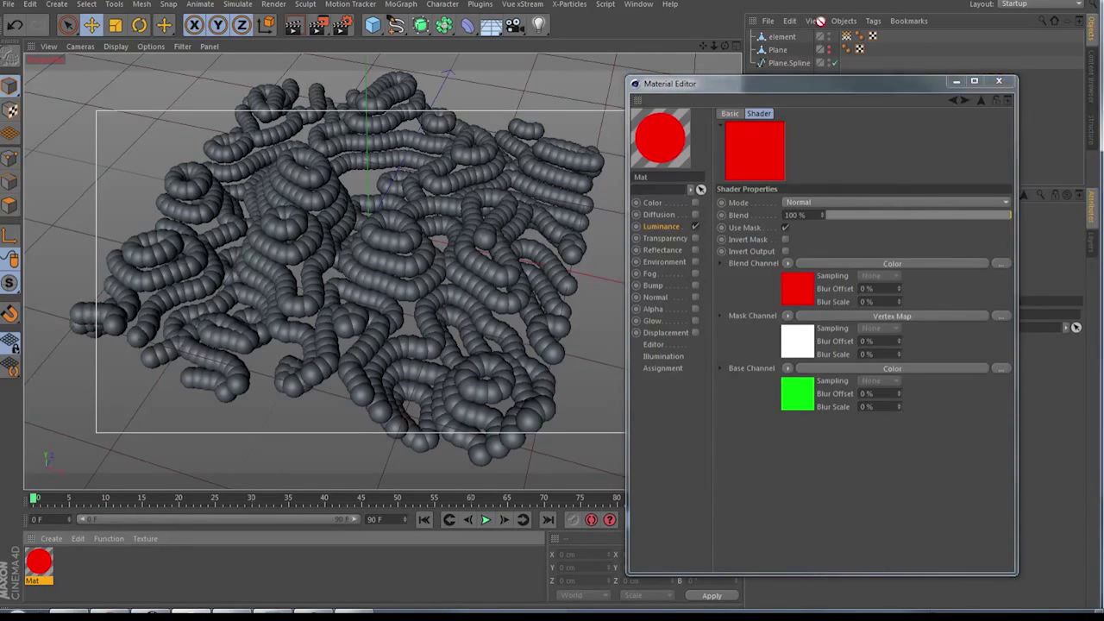
pyautogui.moveTo(806, 42); pyautogui.dragTo(786, 39)
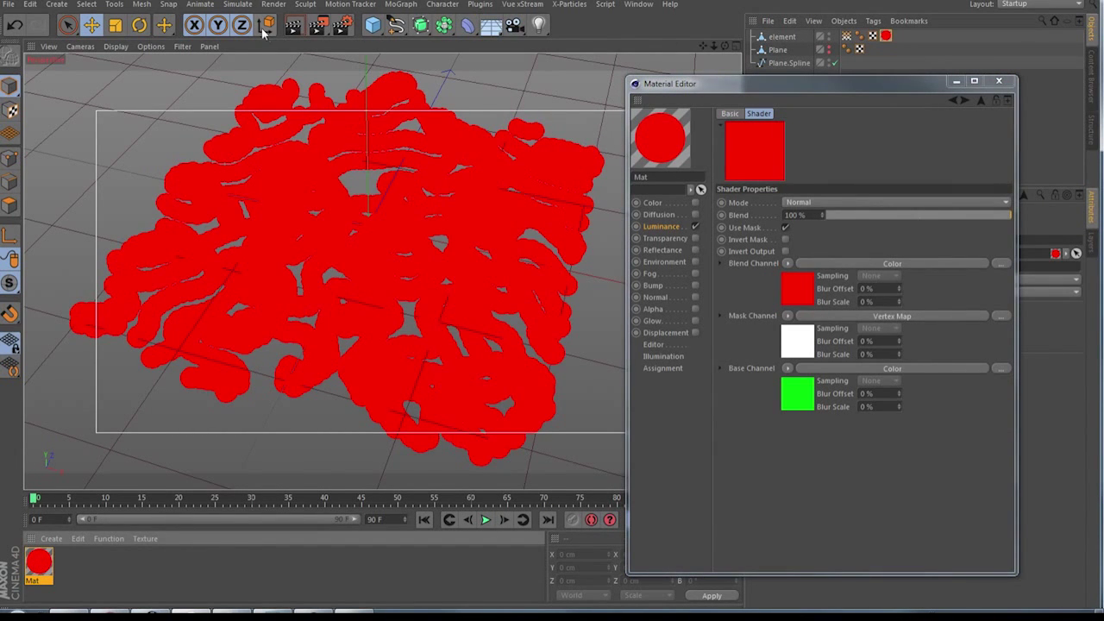
pyautogui.click(293, 25)
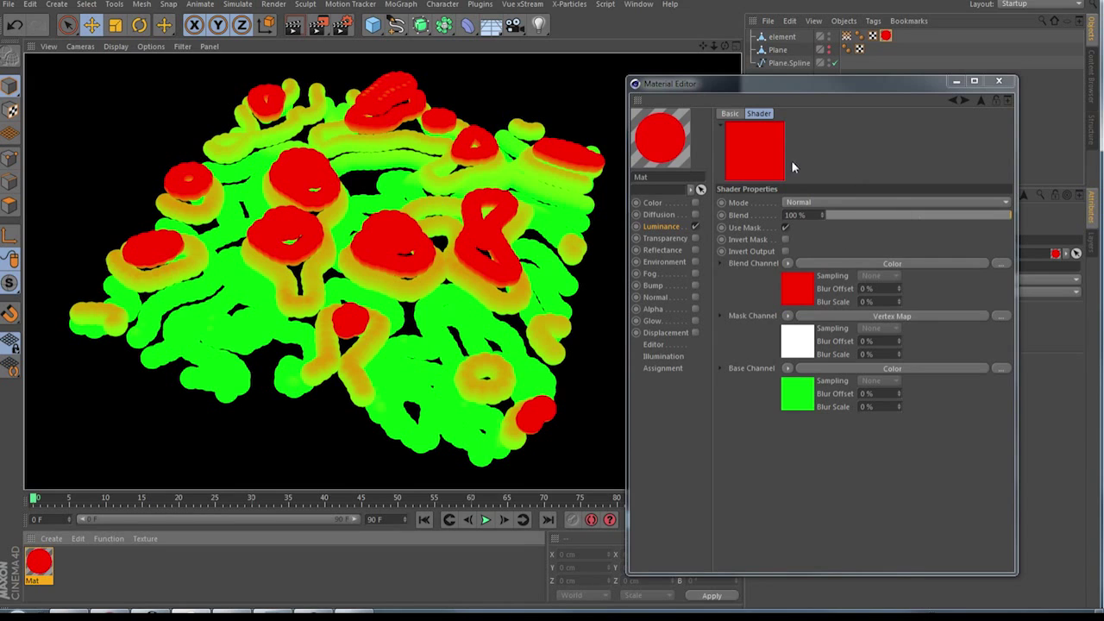
# Enable the material's Reflectance channel and load a Vertex Map shader as the Default Specular layer's mask texture
pyautogui.click(695, 250)
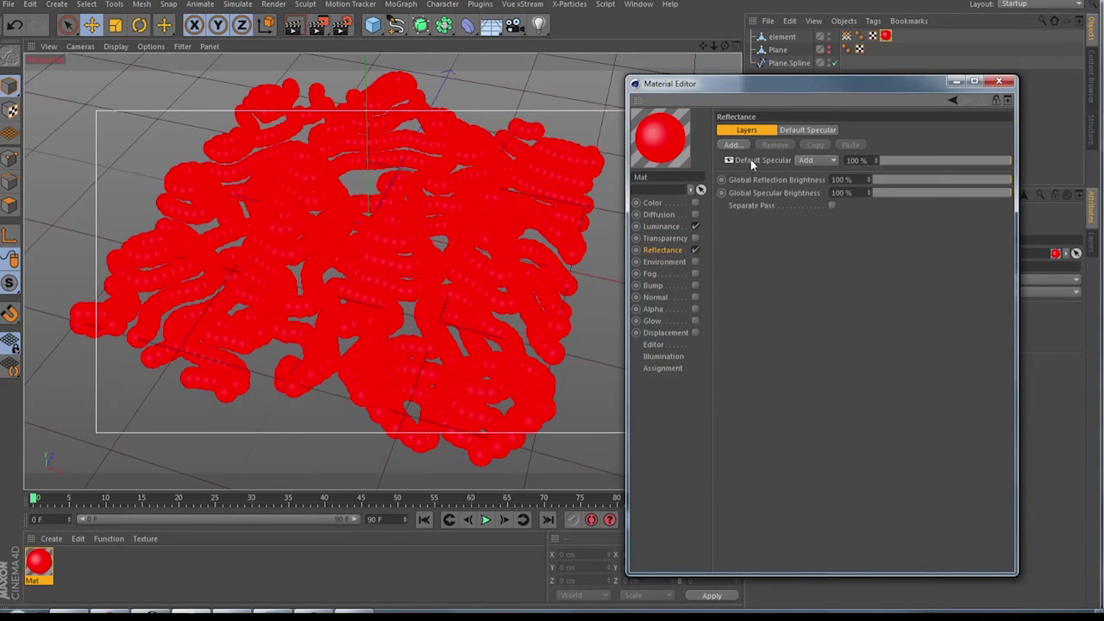
pyautogui.click(751, 158)
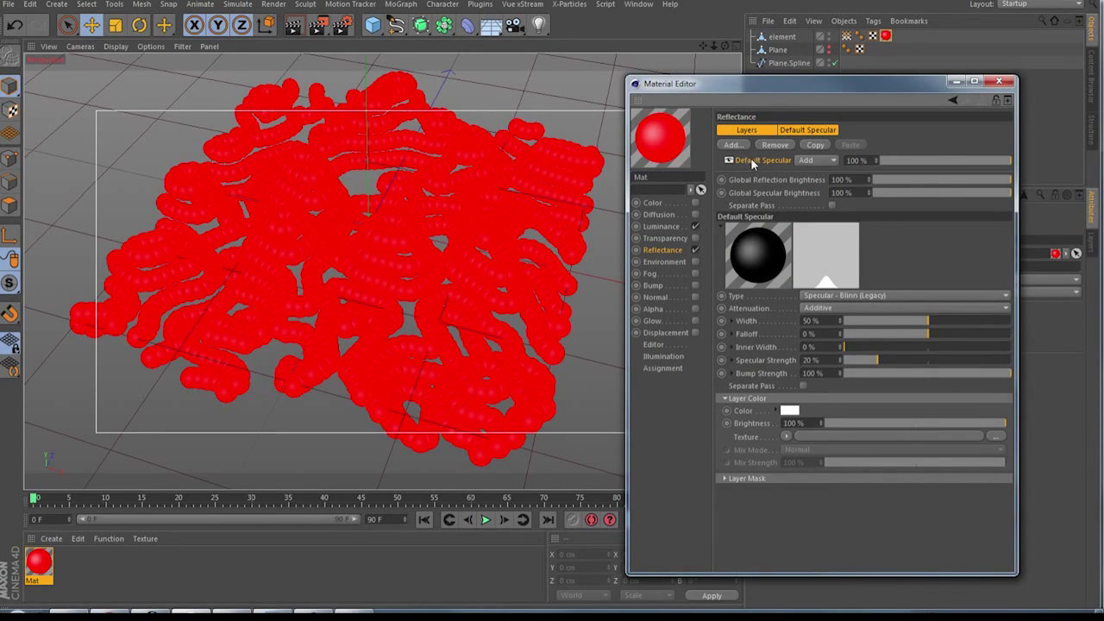
pyautogui.click(725, 479)
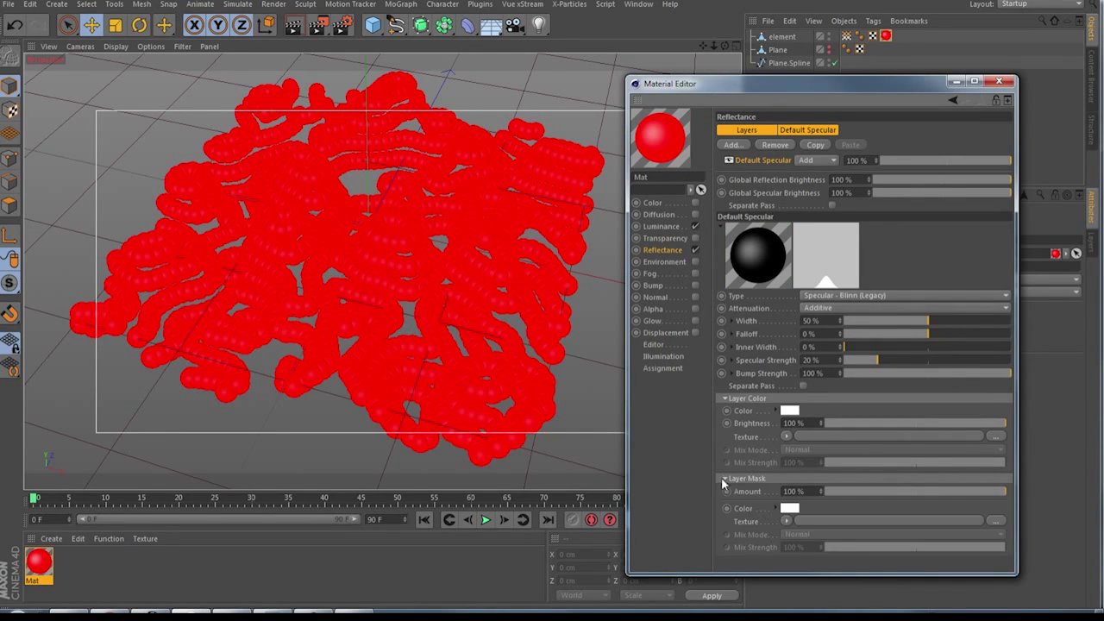
pyautogui.click(785, 521)
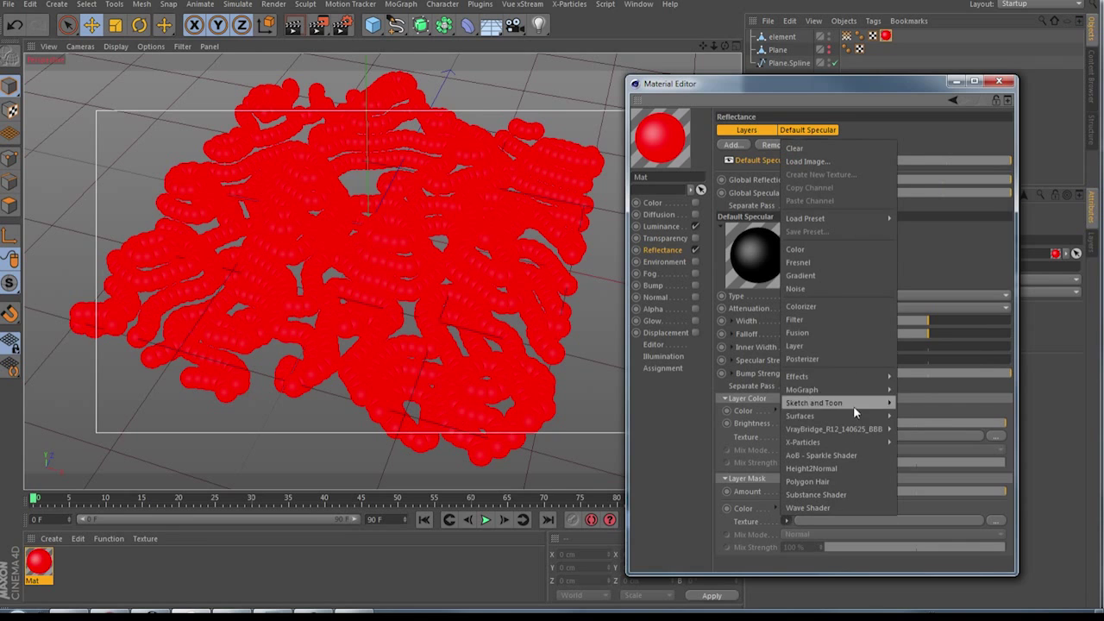
pyautogui.moveTo(841, 376)
pyautogui.click(923, 587)
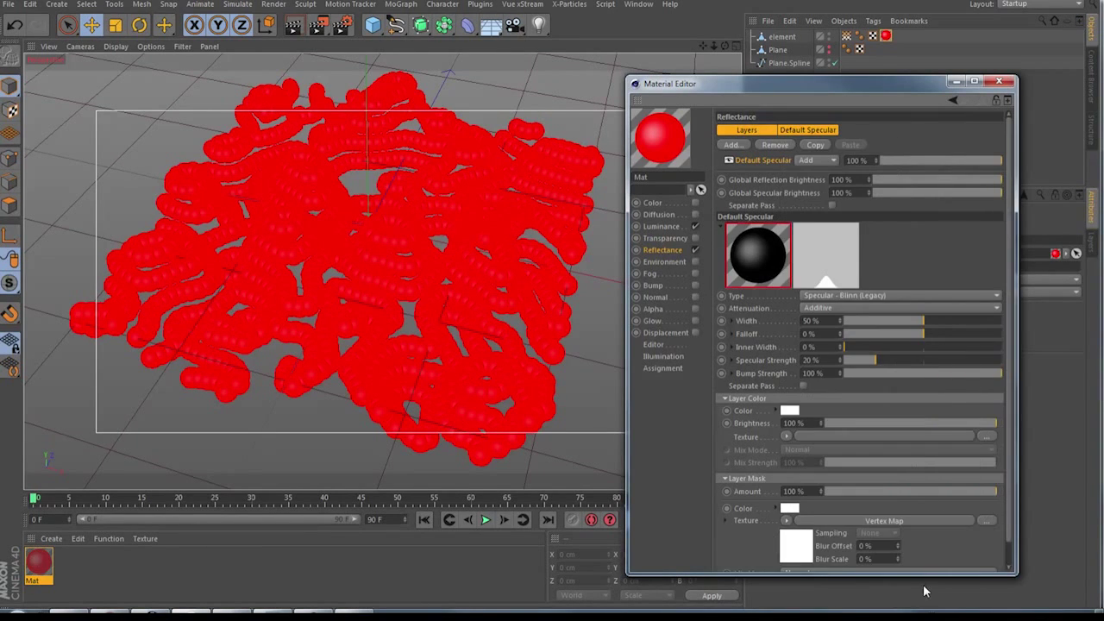
# Link the element object's vertex map tag to the specular mask shader and render the view
pyautogui.click(800, 552)
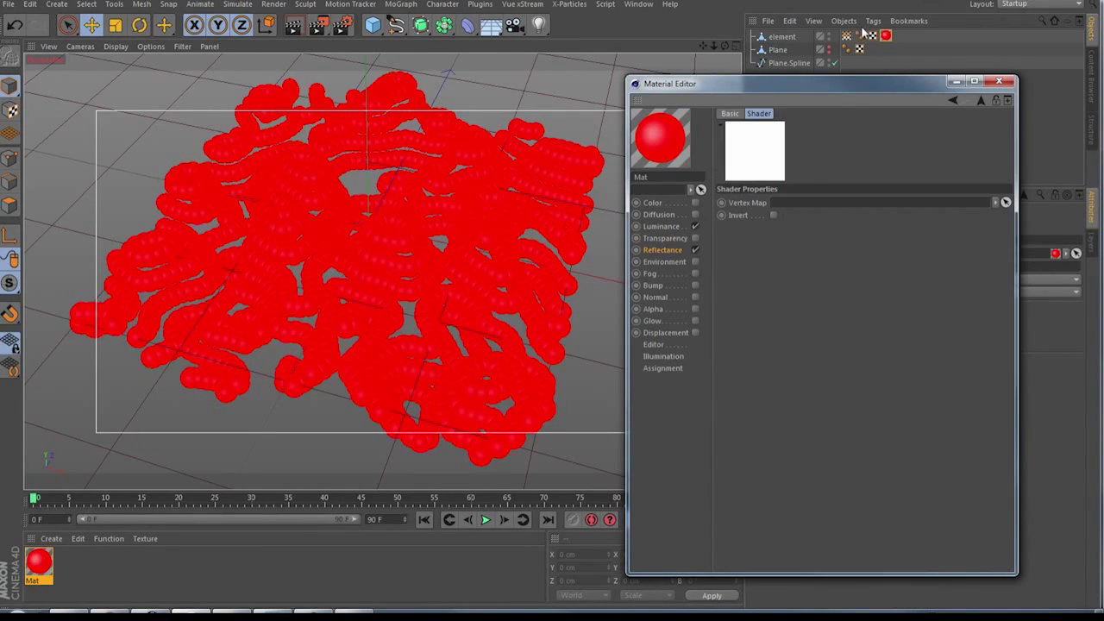
pyautogui.moveTo(849, 38); pyautogui.dragTo(803, 204)
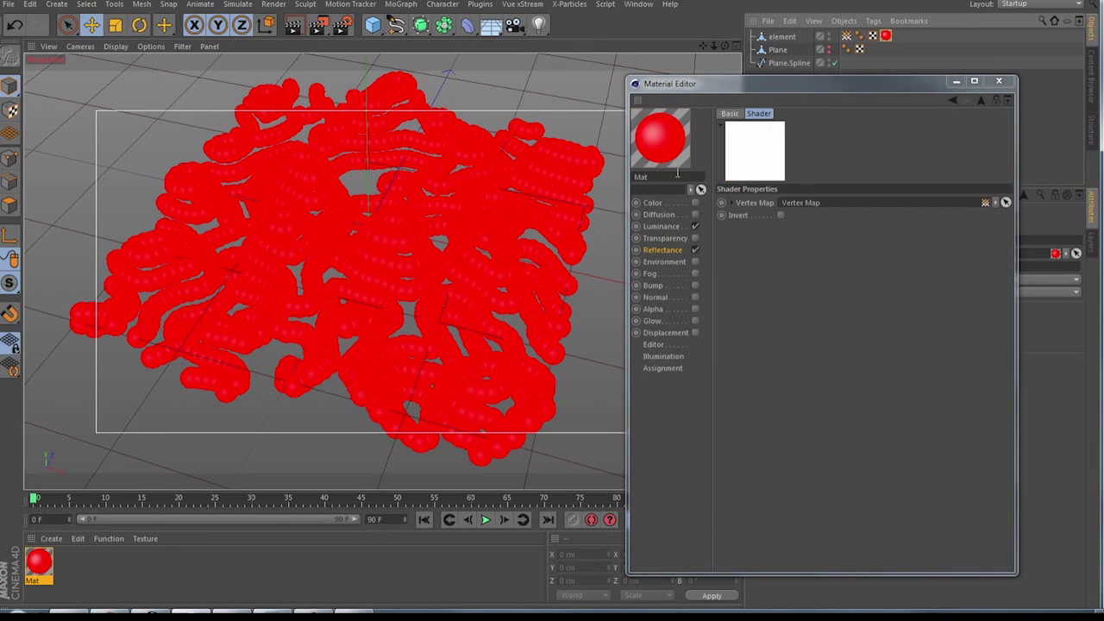
pyautogui.click(293, 24)
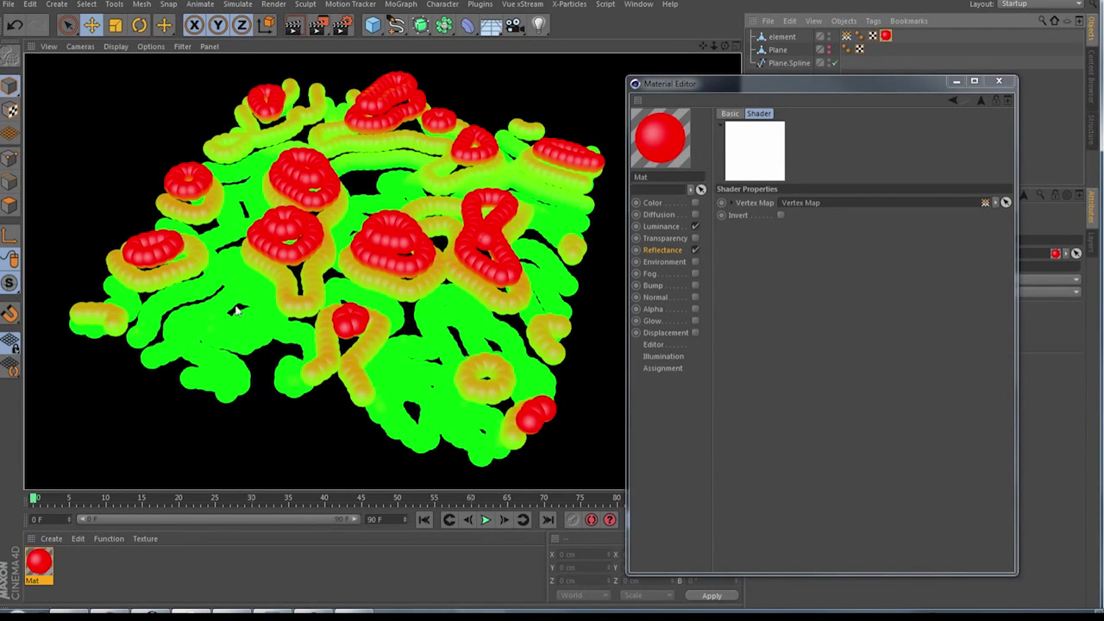
# Invert the specular mask's vertex map, render the view again, and close the Material Editor
pyautogui.click(780, 215)
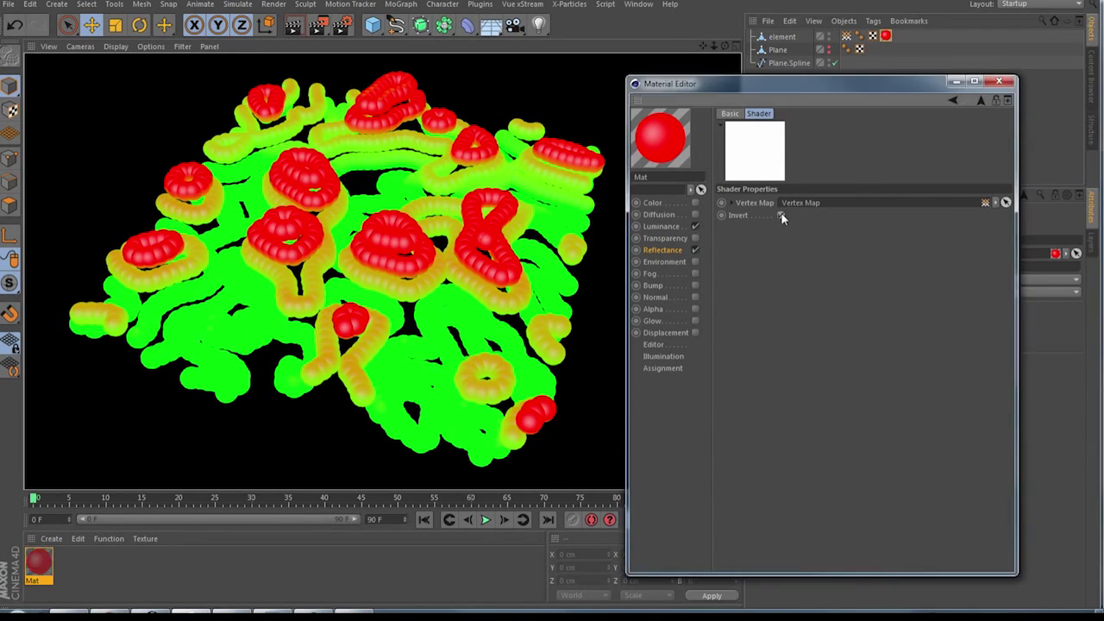
pyautogui.click(294, 26)
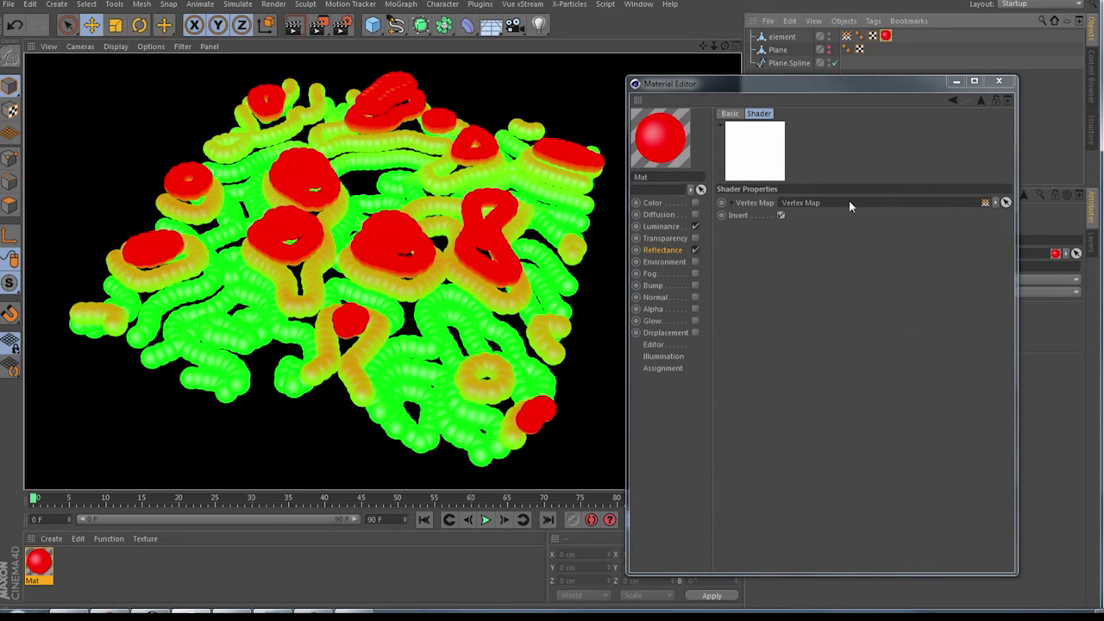
pyautogui.click(677, 250)
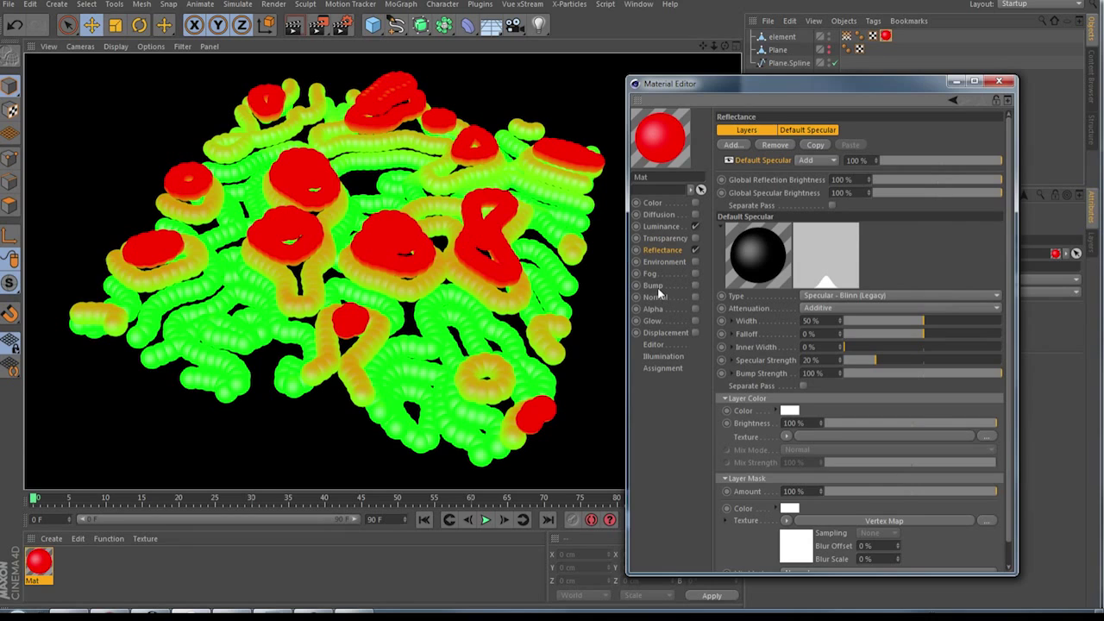
pyautogui.click(999, 81)
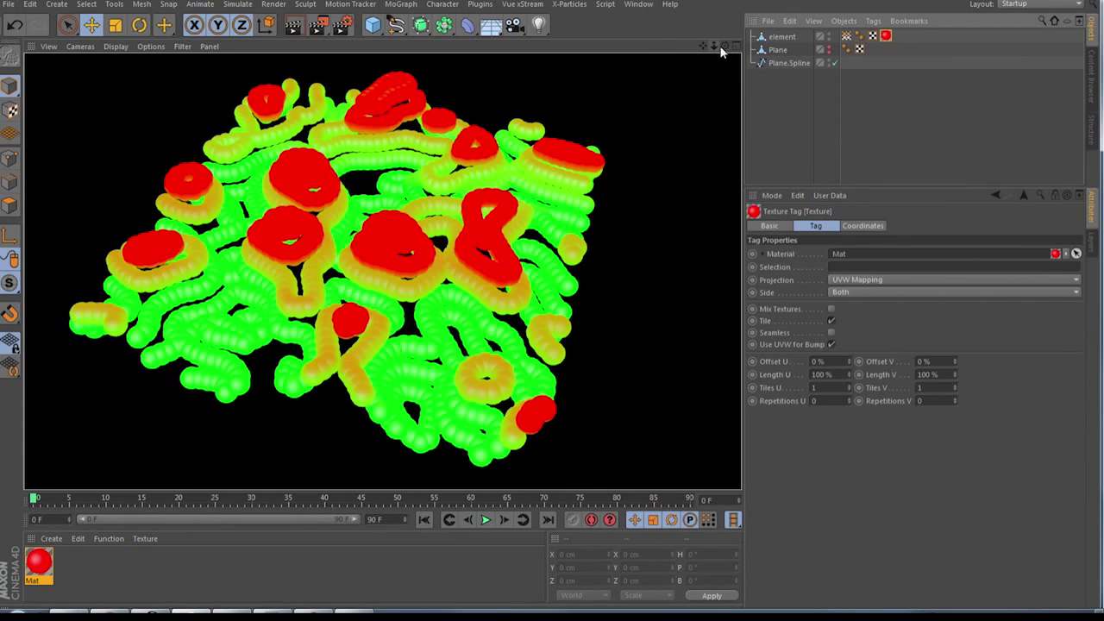
# Delete the element and Plane objects, keeping only Plane.Spline in the scene
pyautogui.moveTo(724, 46); pyautogui.dragTo(725, 48)
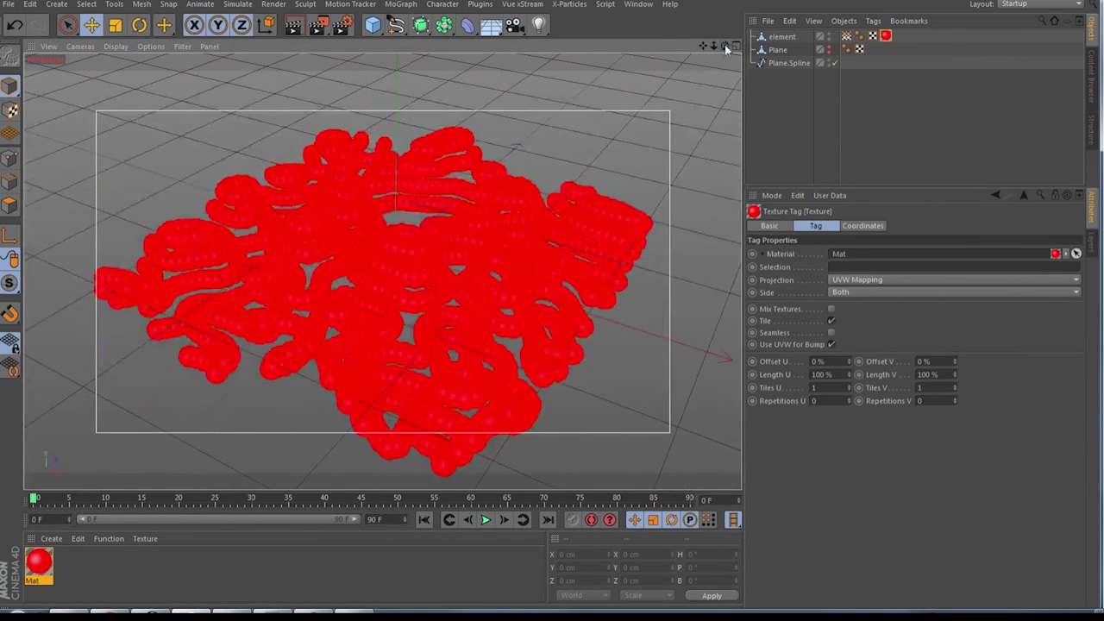
pyautogui.click(785, 50)
pyautogui.keyDown('ctrl'); pyautogui.click(783, 37); pyautogui.keyUp('ctrl')
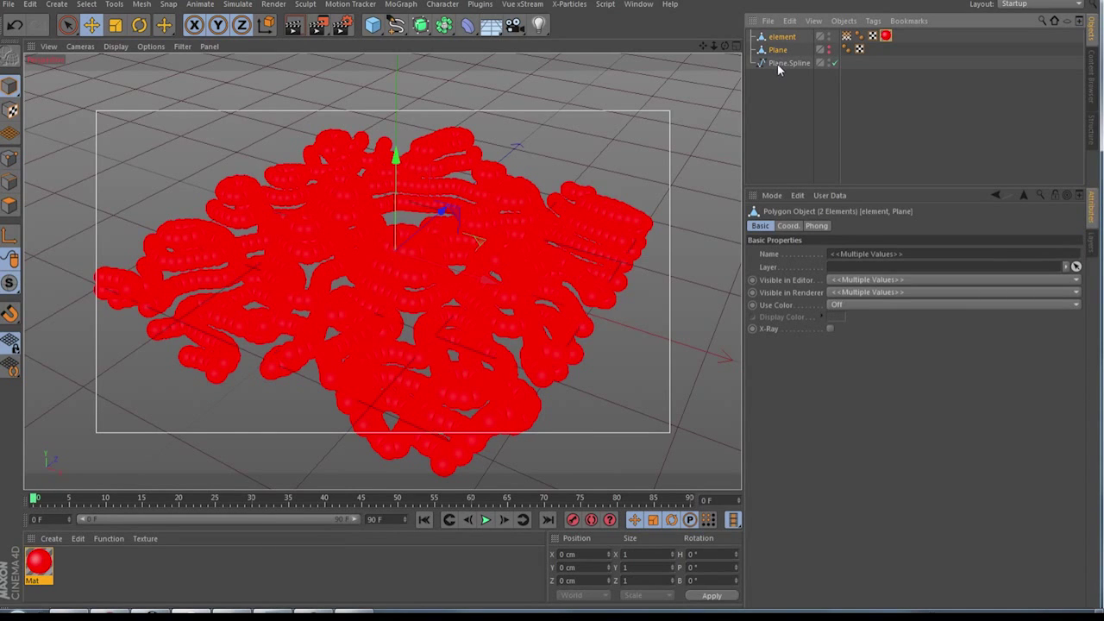
pyautogui.press('Delete')
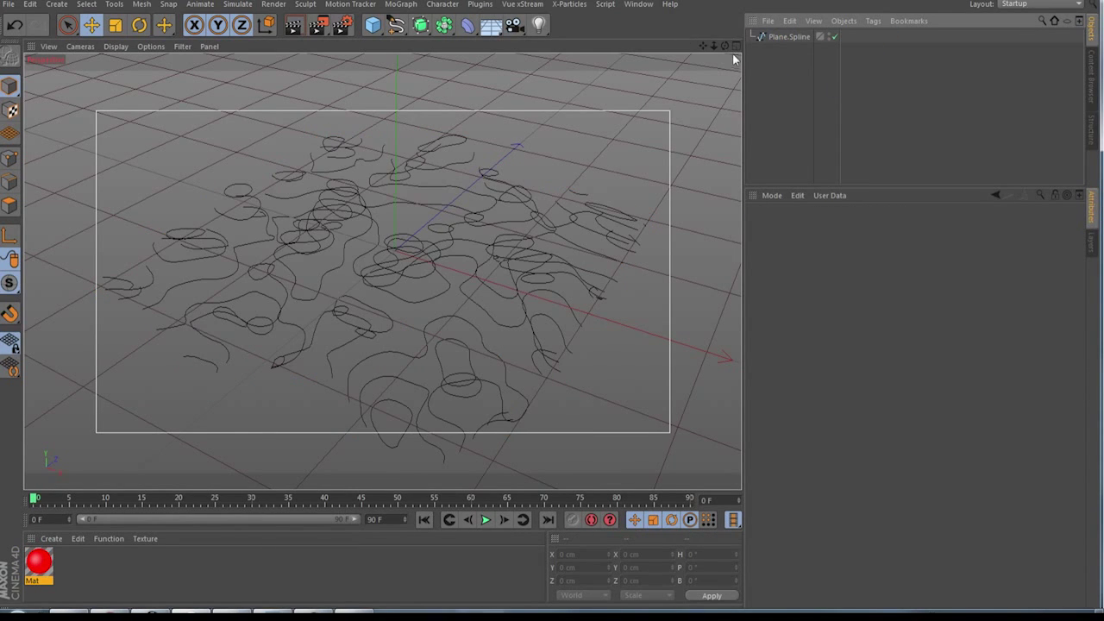
# Add a Sweep generator to the scene for the contour splines
pyautogui.moveTo(725, 46); pyautogui.dragTo(627, 19)
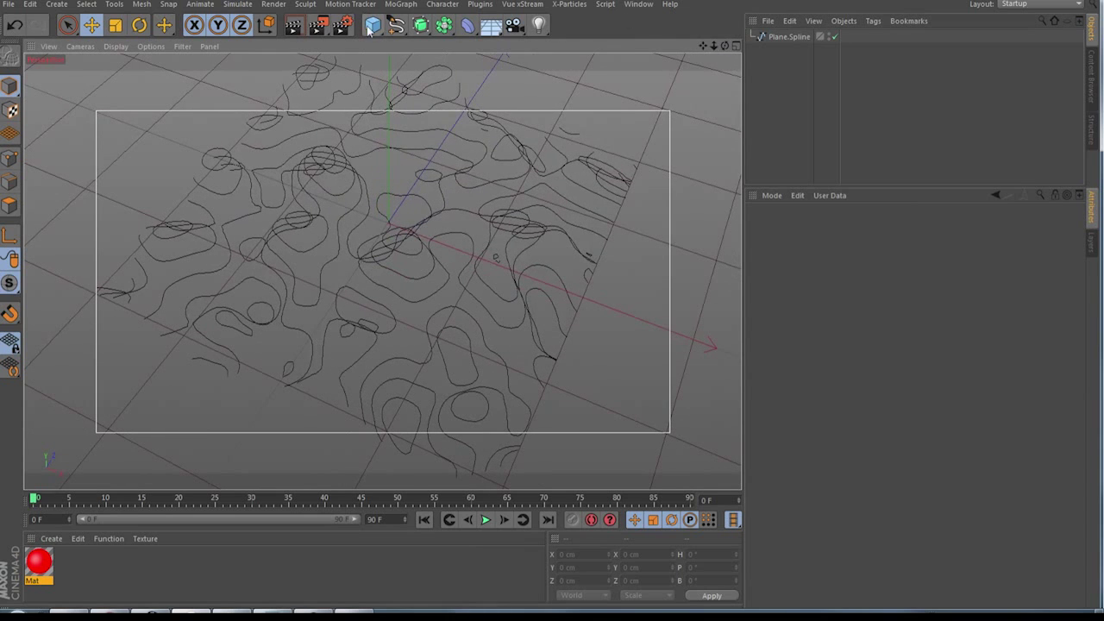
pyautogui.click(420, 25)
pyautogui.click(472, 90)
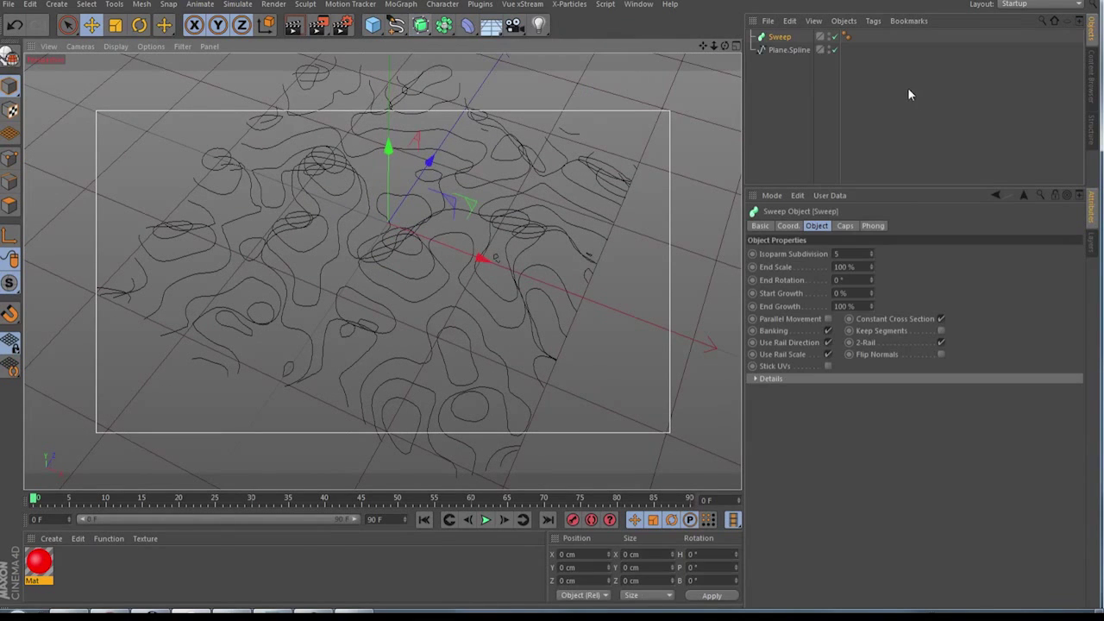
# Nest Plane.Spline inside the Sweep and set the spline's type to B-Spline with Natural intermediate points
pyautogui.click(775, 50)
pyautogui.moveTo(775, 50); pyautogui.dragTo(776, 39)
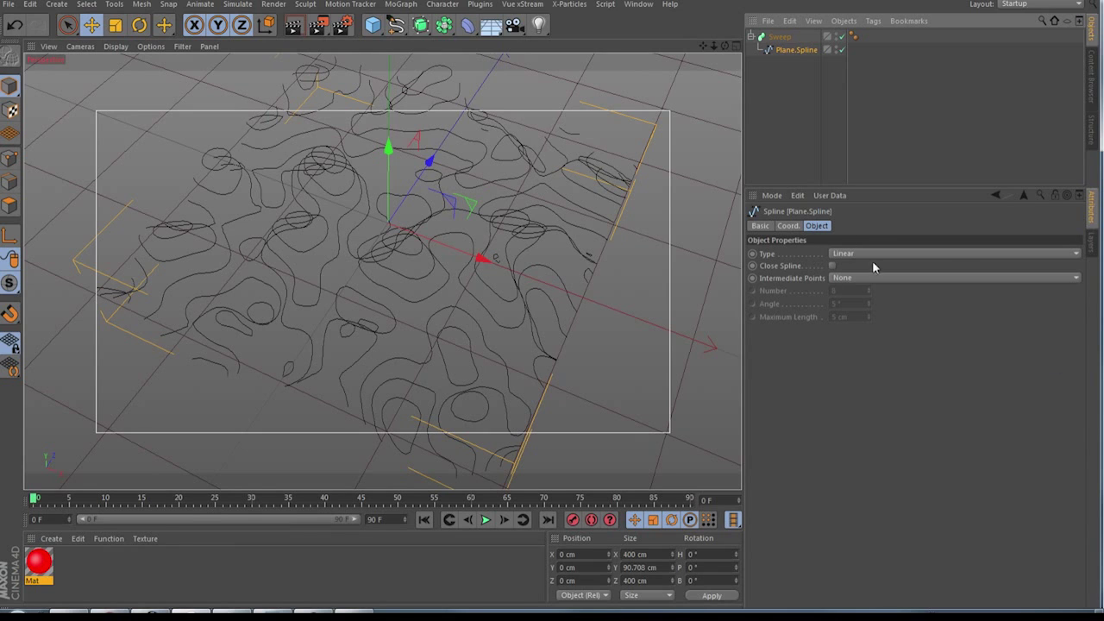
pyautogui.click(850, 253)
pyautogui.click(869, 313)
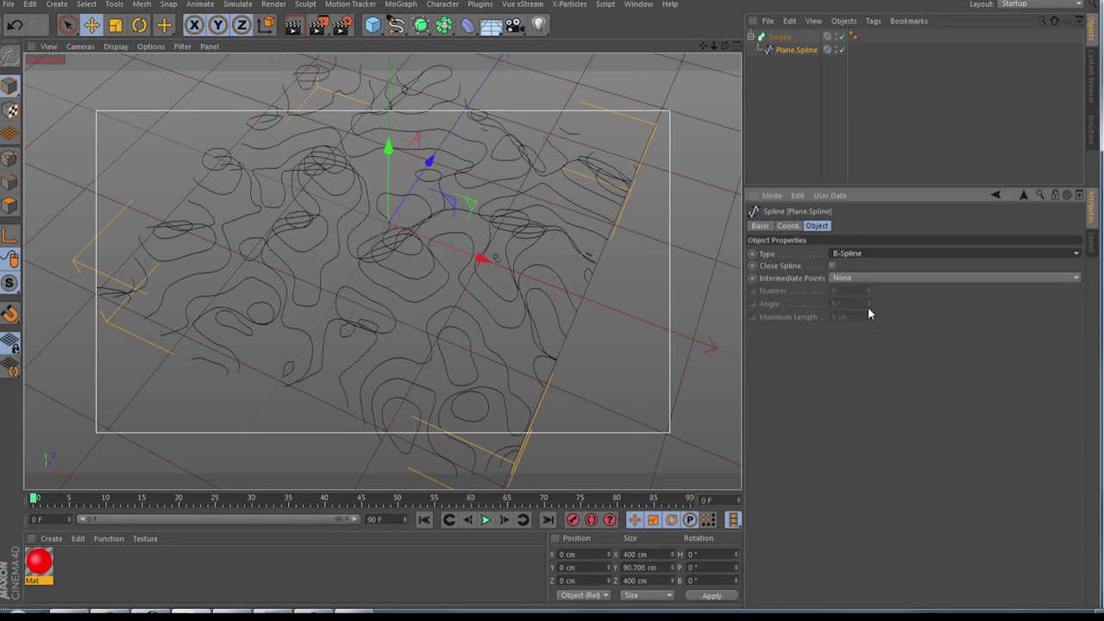
pyautogui.click(847, 277)
pyautogui.click(862, 300)
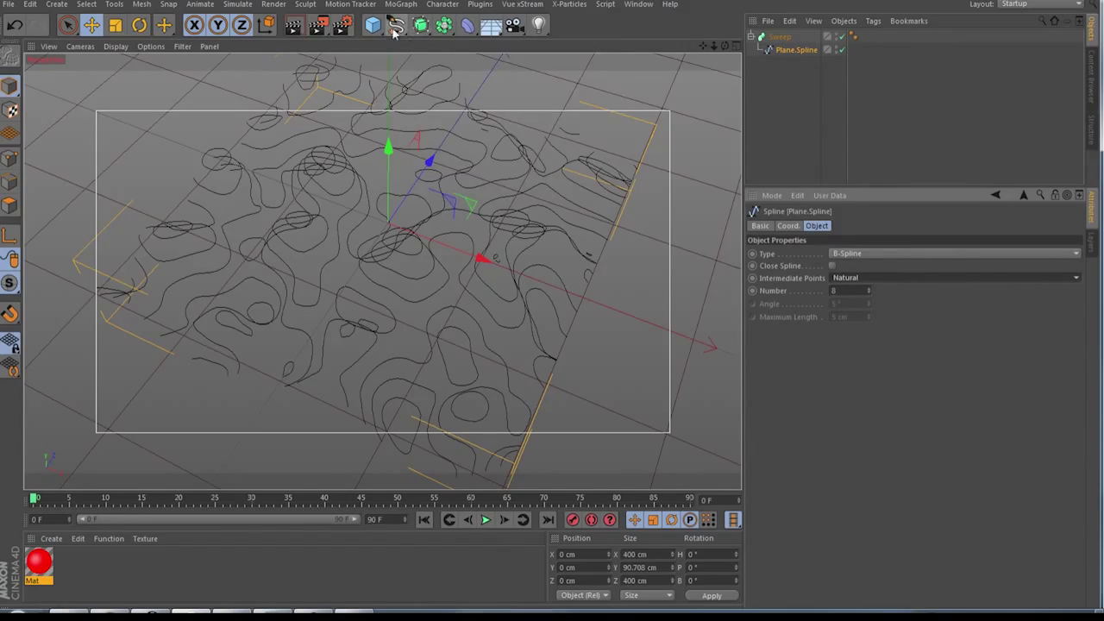
# Add a Rectangle spline 3 cm wide and 40 cm high and place it above Plane.Spline inside the Sweep as the profile
pyautogui.moveTo(396, 25); pyautogui.dragTo(515, 117)
pyautogui.click(855, 253)
pyautogui.write('3')
pyautogui.press('Tab')
pyautogui.write('40')
pyautogui.press('Return')
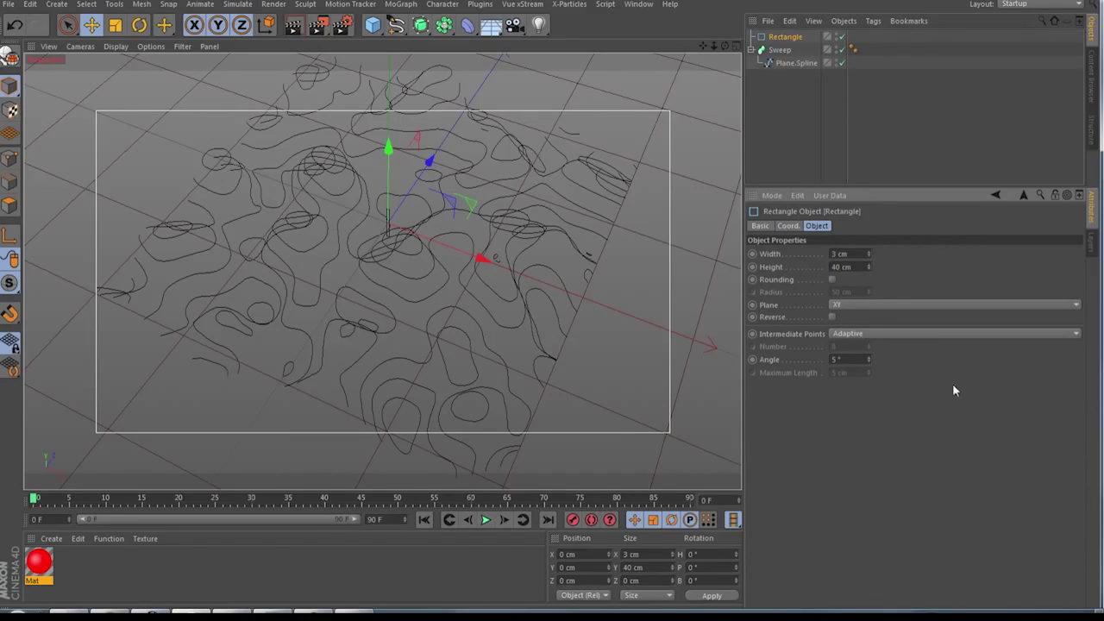
pyautogui.click(788, 38)
pyautogui.moveTo(785, 39); pyautogui.dragTo(783, 59)
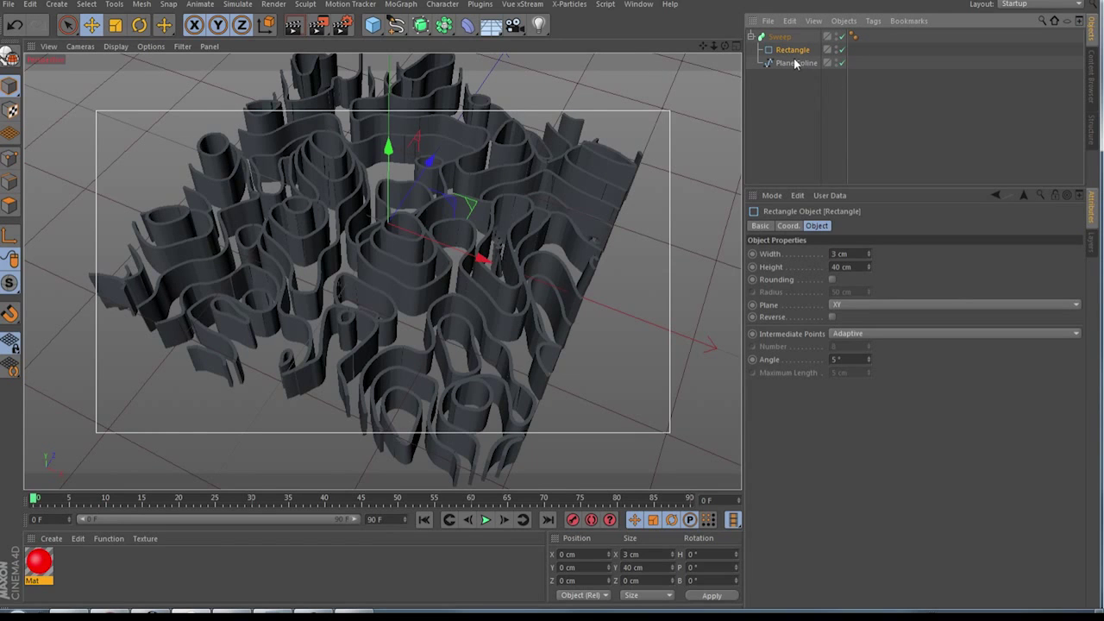
# Increase the Rectangle profile's height to 68 cm and set its intermediate points to Natural after trying Adaptive and Subdivided
pyautogui.moveTo(869, 266)
pyautogui.mouseDown()
pyautogui.moveTo(869, 287)
pyautogui.moveTo(870, 240)
pyautogui.moveTo(870, 283)
pyautogui.mouseUp()
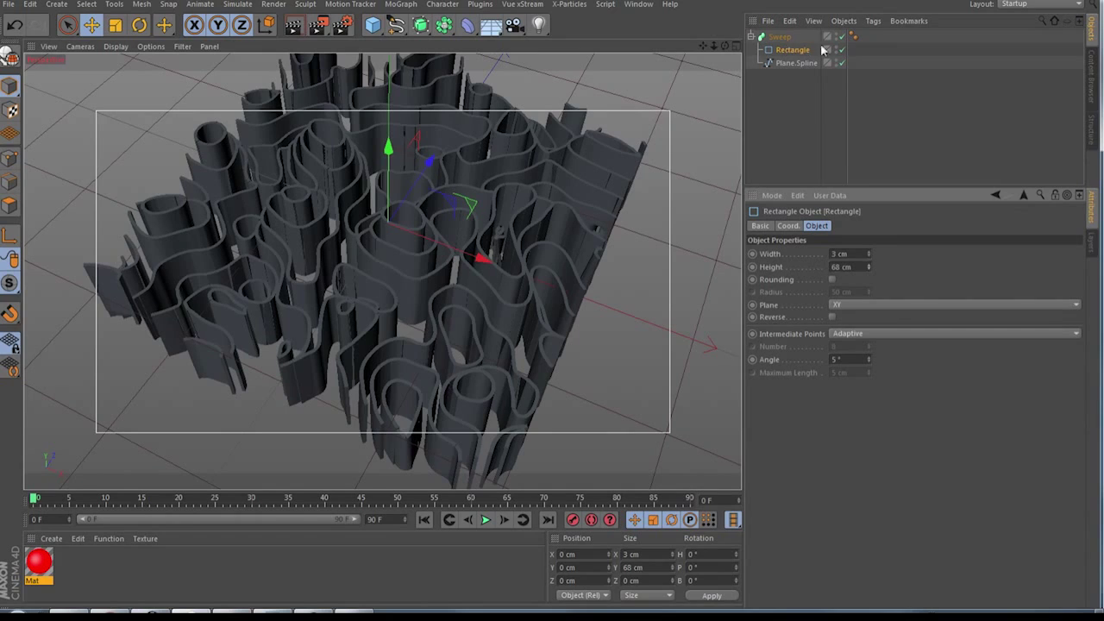
pyautogui.click(876, 334)
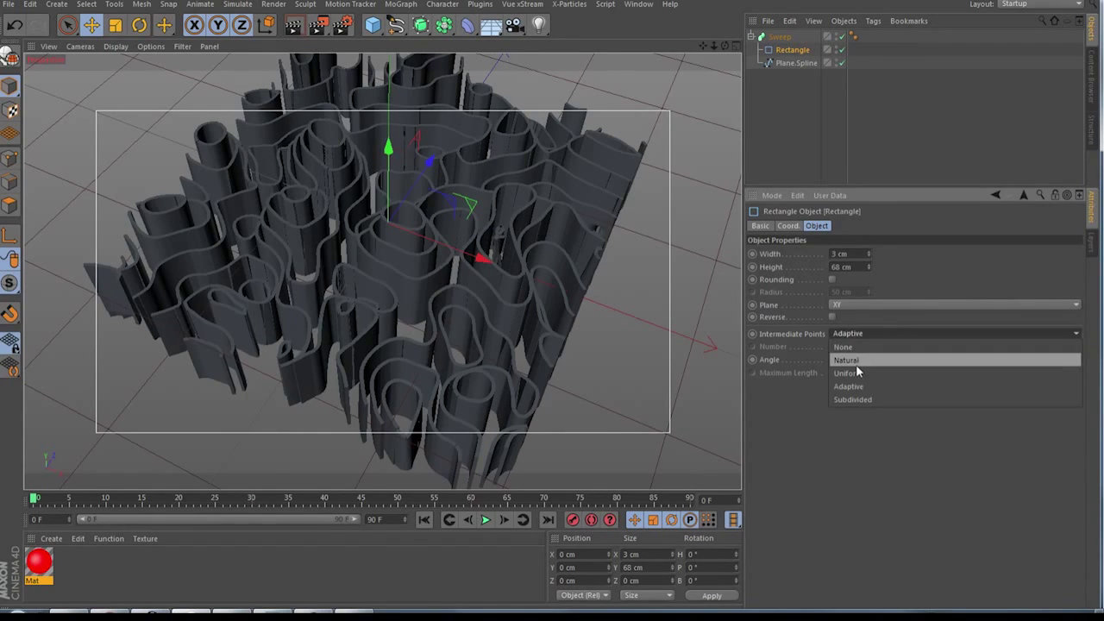
pyautogui.click(859, 358)
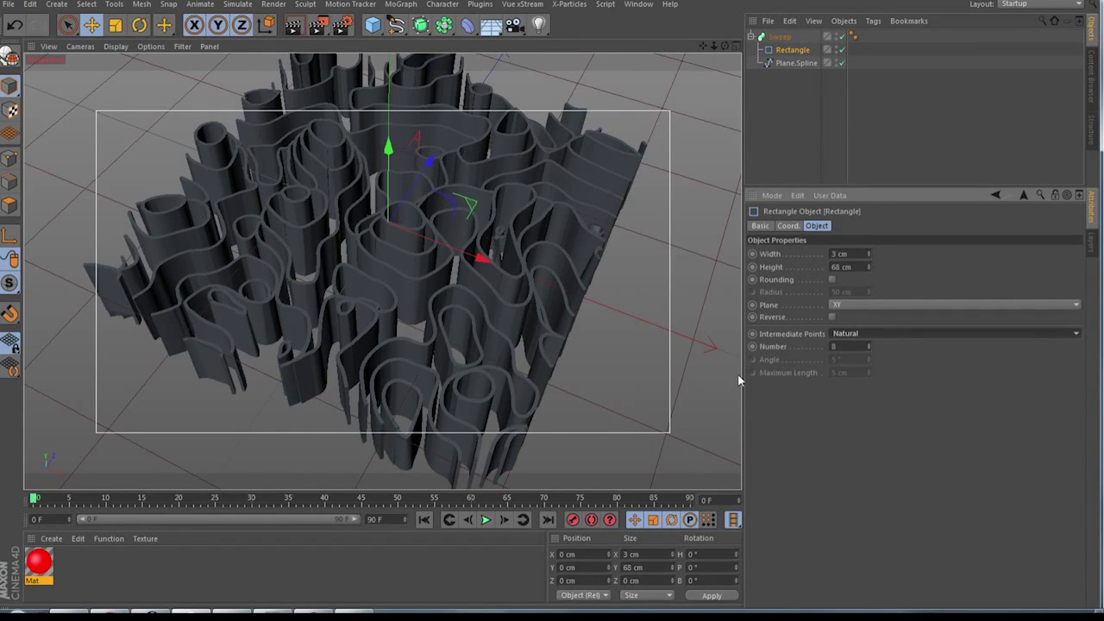
pyautogui.click(857, 333)
pyautogui.click(867, 387)
pyautogui.click(872, 336)
pyautogui.click(871, 401)
pyautogui.click(855, 333)
pyautogui.click(861, 360)
pyautogui.moveTo(723, 50); pyautogui.dragTo(789, 56)
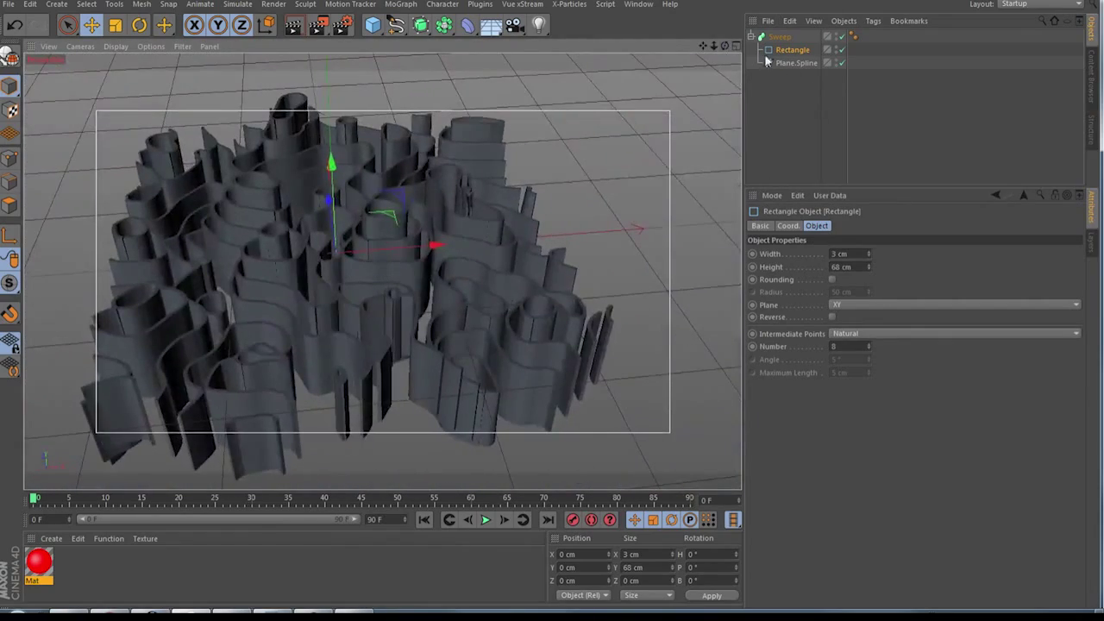
pyautogui.click(395, 25)
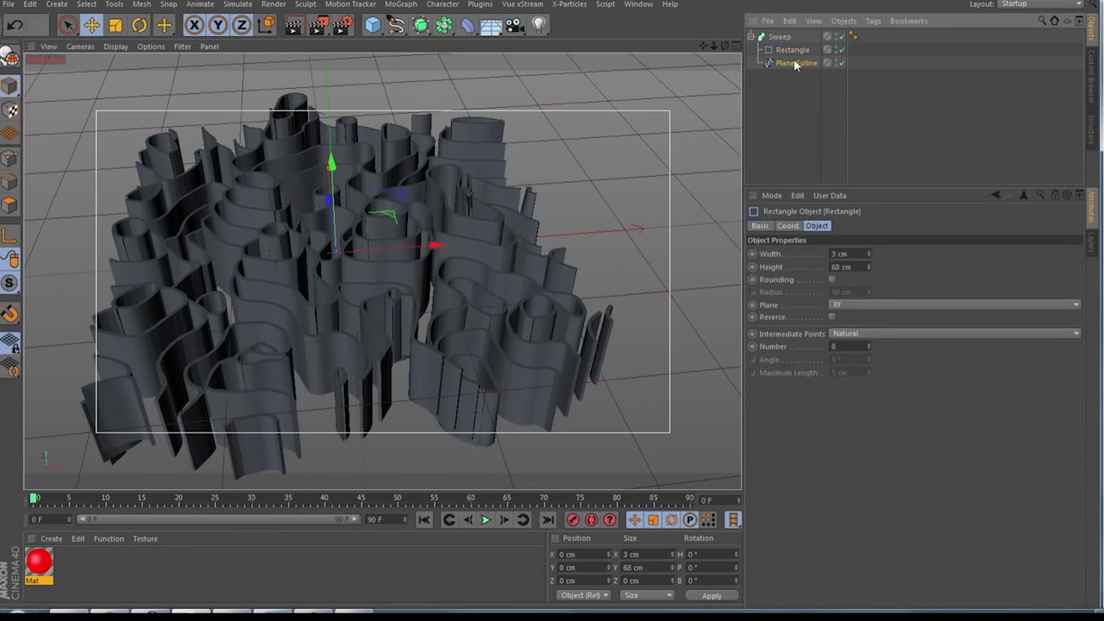
# Move Plane.Spline out of the Sweep and delete the Sweep together with its Rectangle profile
pyautogui.moveTo(796, 64); pyautogui.dragTo(785, 135)
pyautogui.click(768, 37)
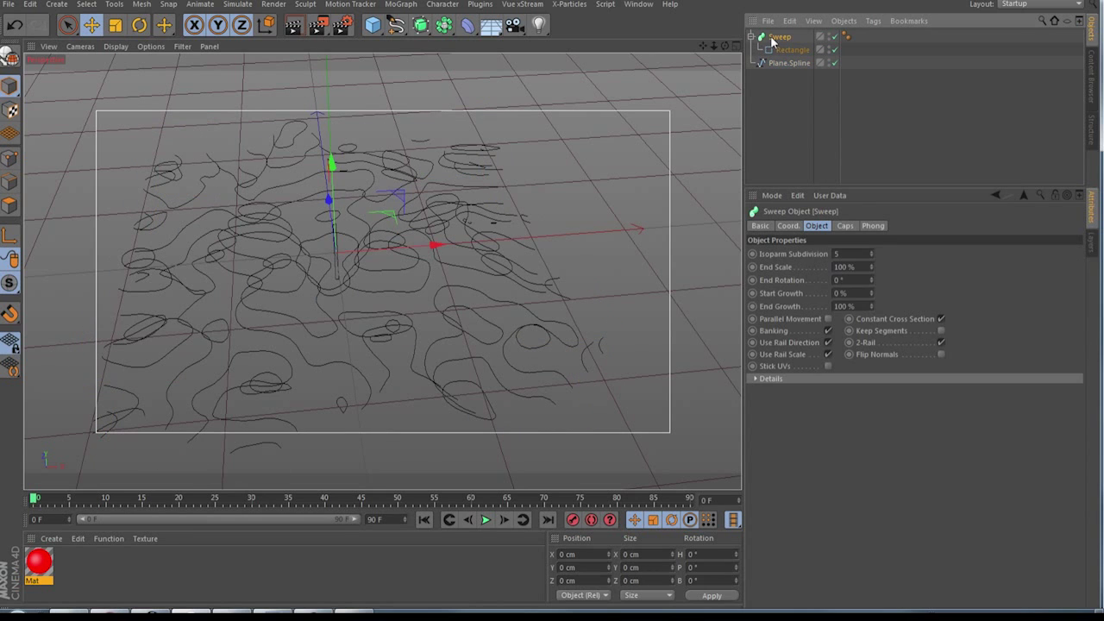
pyautogui.press('Delete')
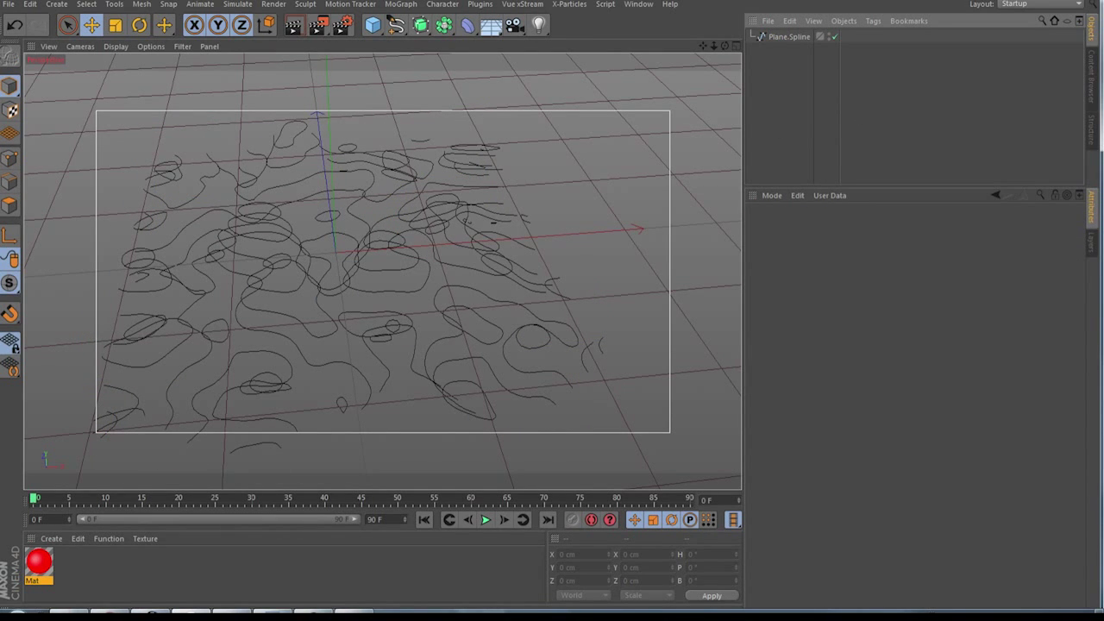
# Switch to the web browser and view the artist's Facebook page and Instagram profile
pyautogui.click(116, 611)
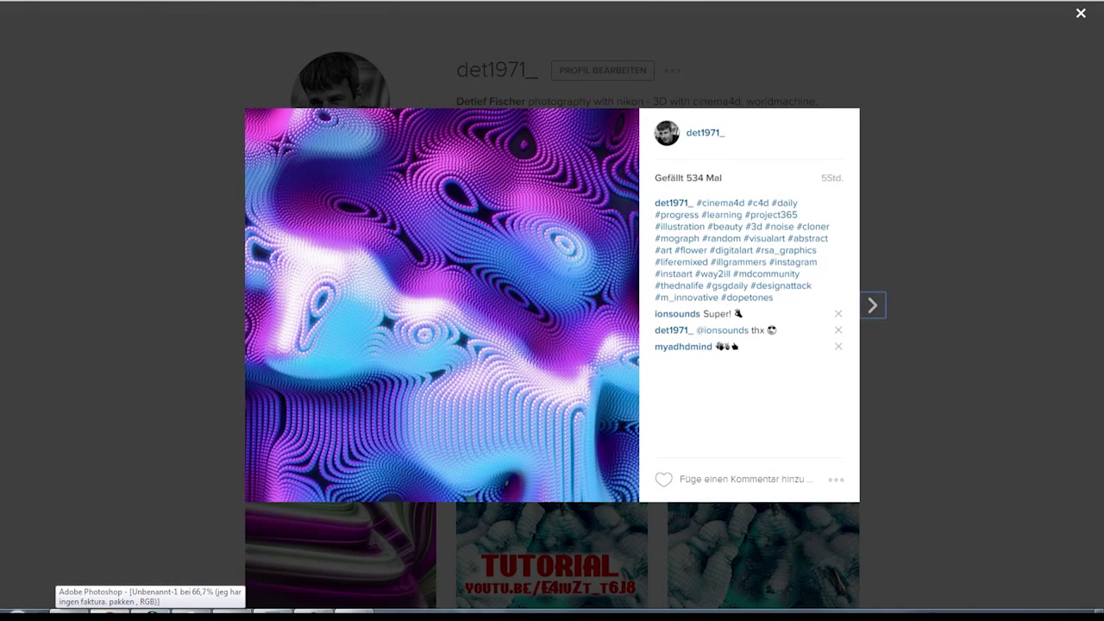
pyautogui.hotkey('ctrl', 'Tab')
pyautogui.click(628, 183)
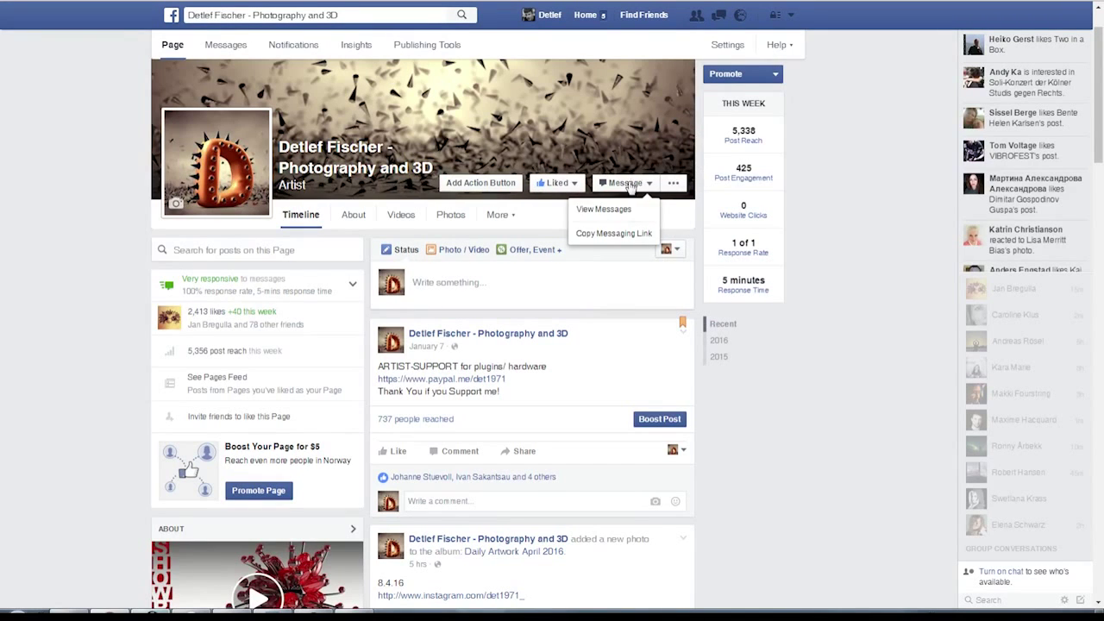
pyautogui.click(174, 92)
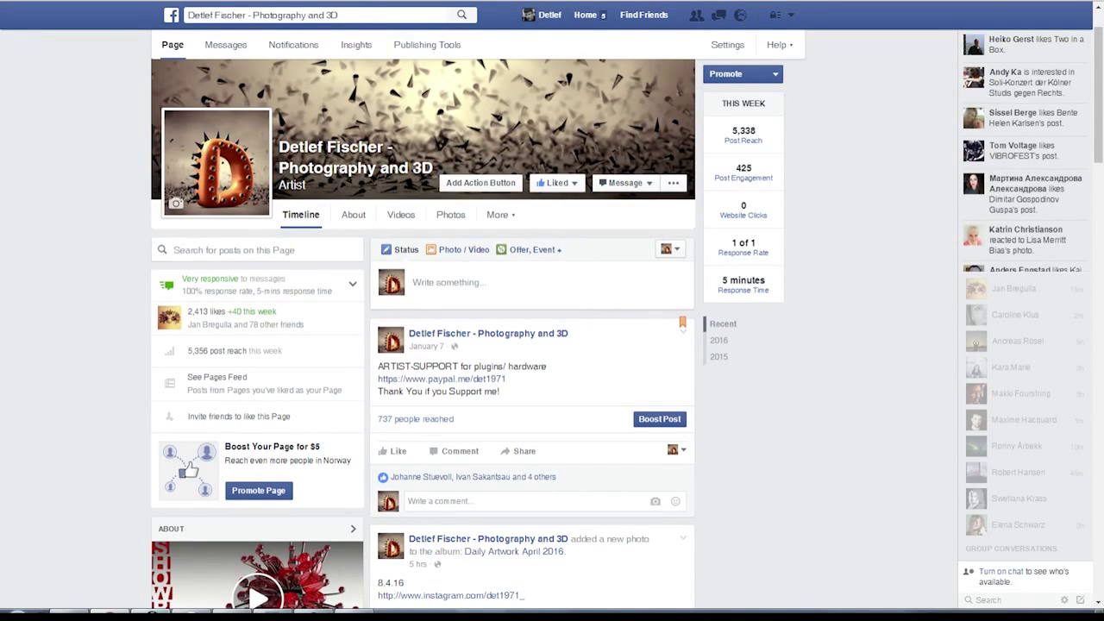
pyautogui.hotkey('ctrl', 'Tab')
pyautogui.click(106, 234)
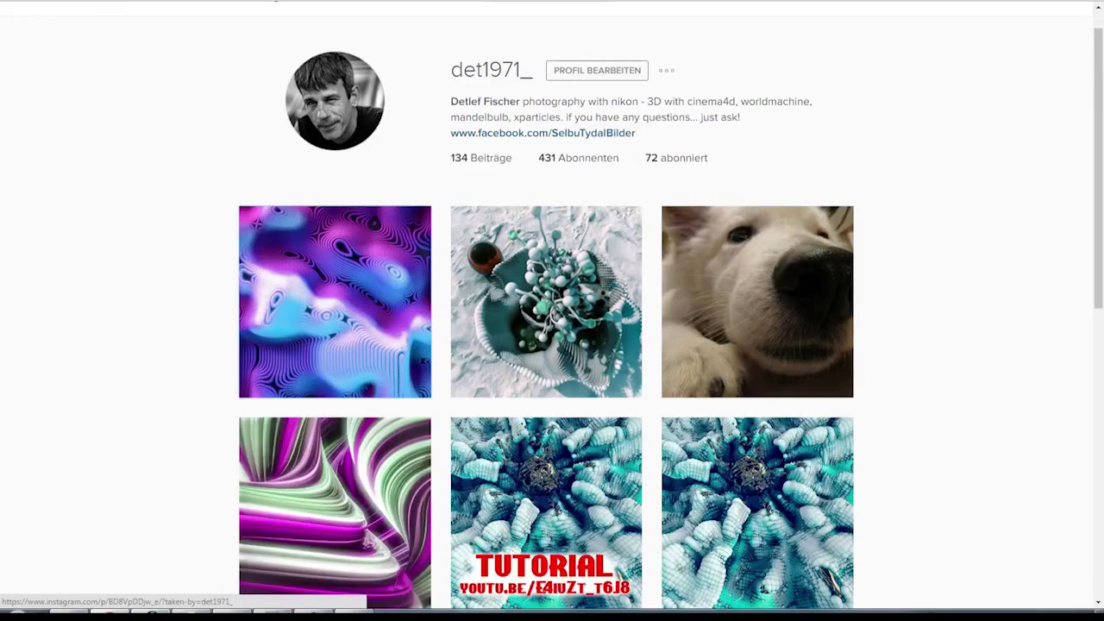